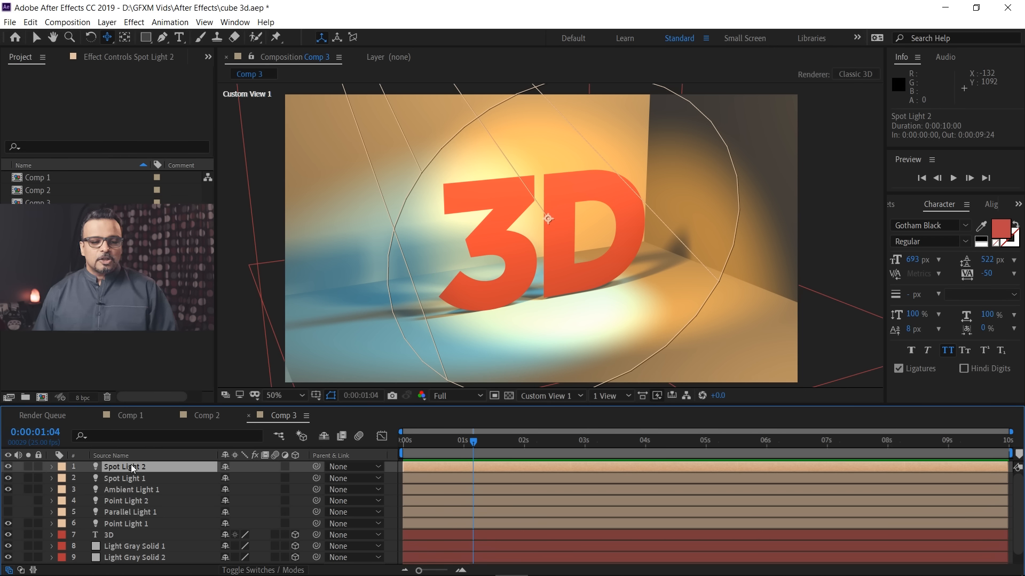
# Compare Comp 3 in the Front, Left and Active Camera views, and return to Custom View 1
pyautogui.moveTo(505, 405); pyautogui.dragTo(507, 381)
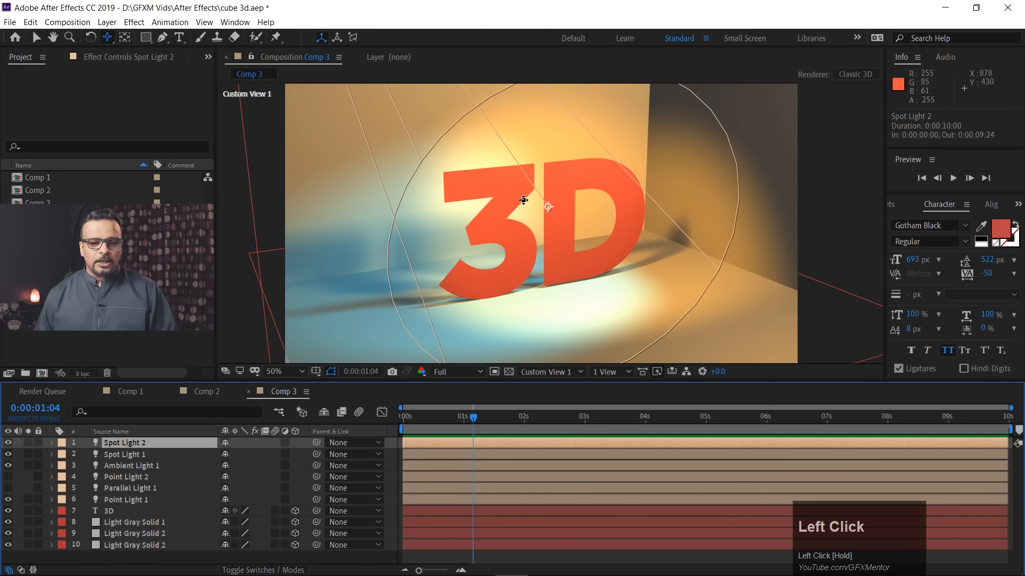
pyautogui.click(546, 373)
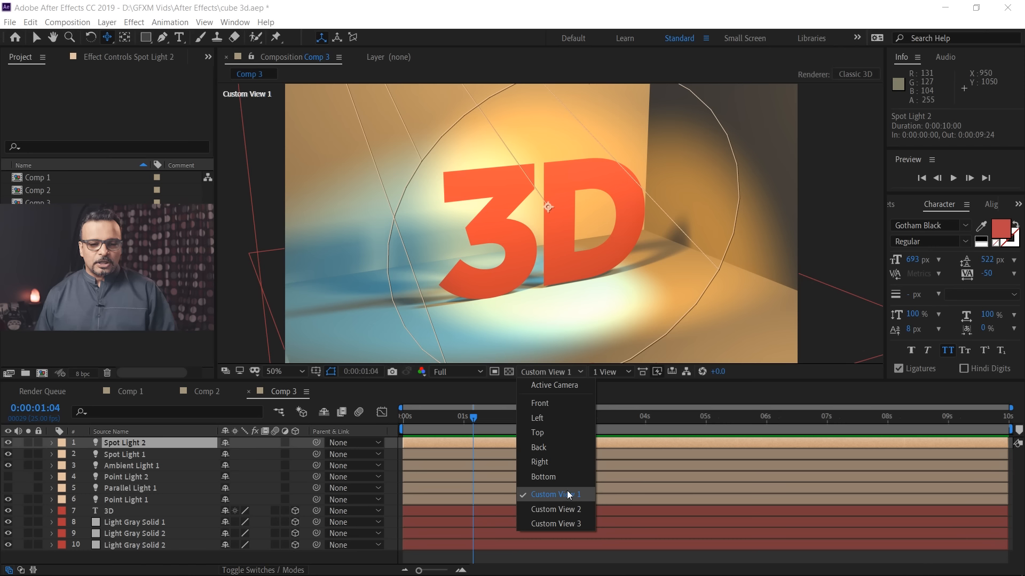
pyautogui.click(561, 403)
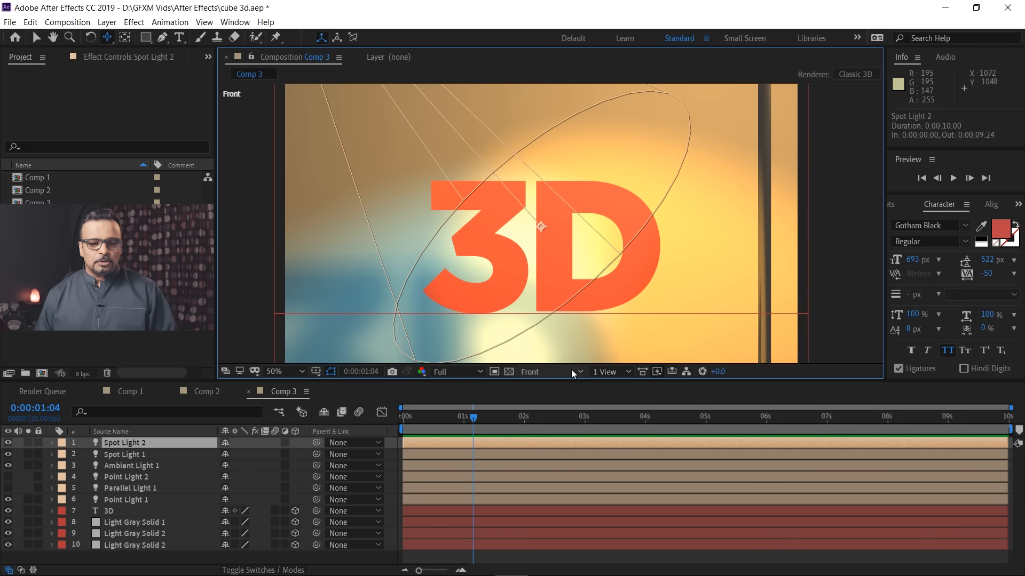
pyautogui.click(571, 371)
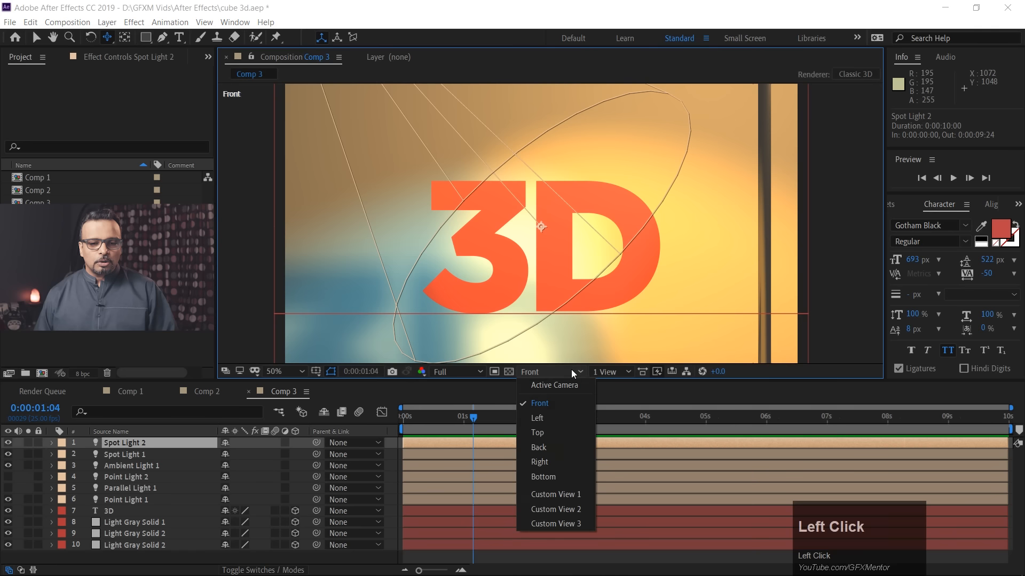
pyautogui.click(551, 418)
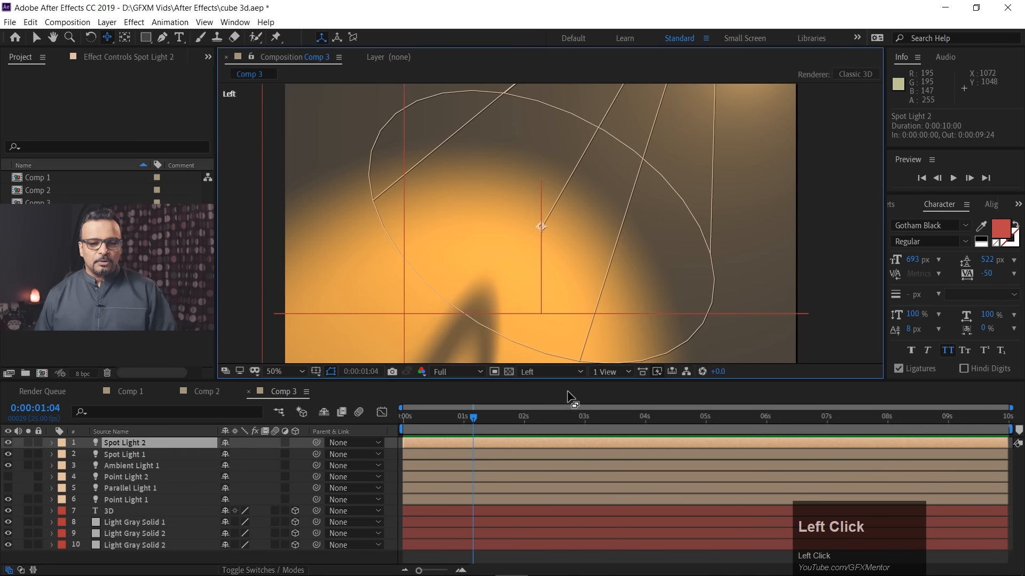
pyautogui.click(574, 372)
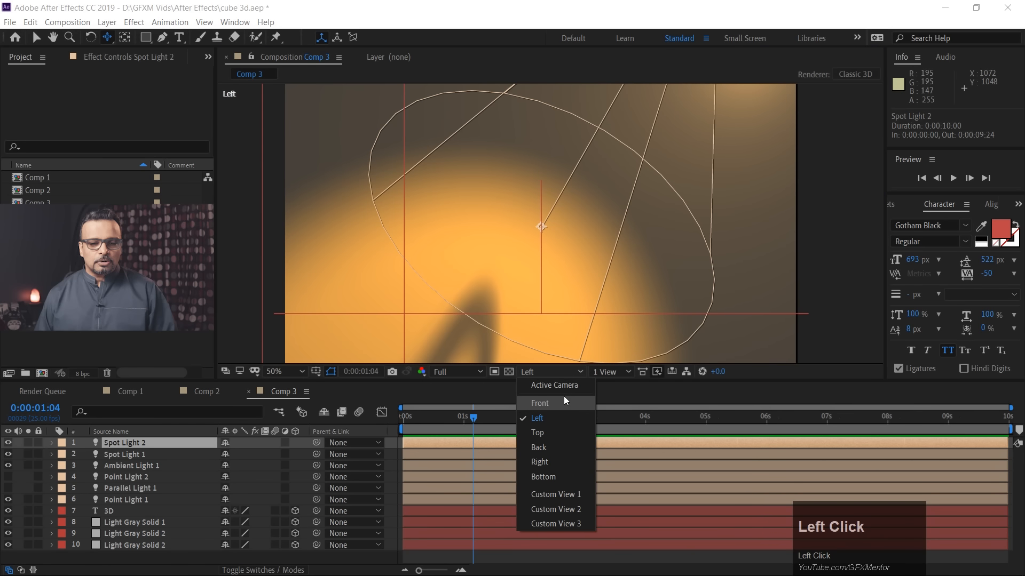
pyautogui.click(565, 386)
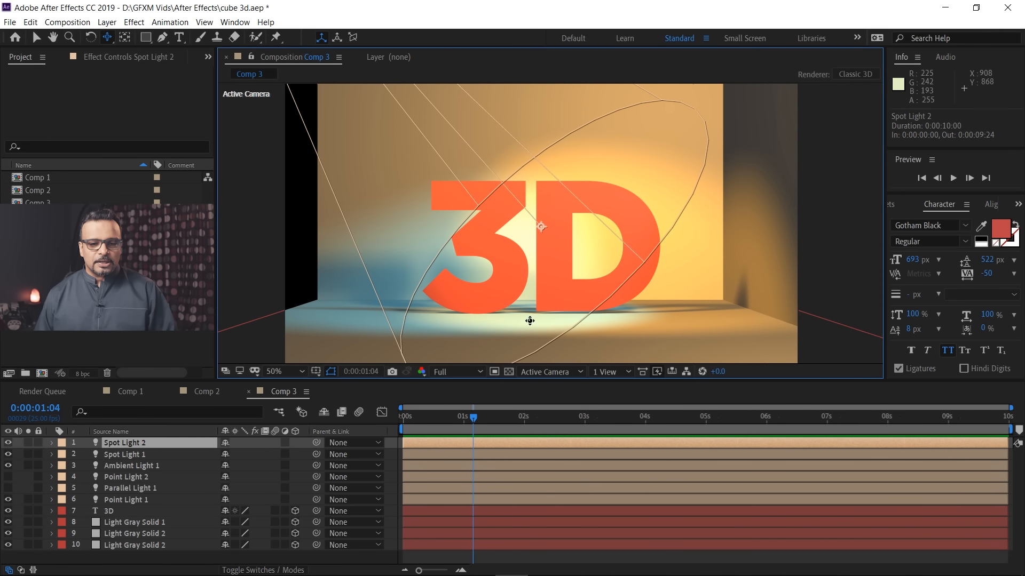
pyautogui.click(571, 372)
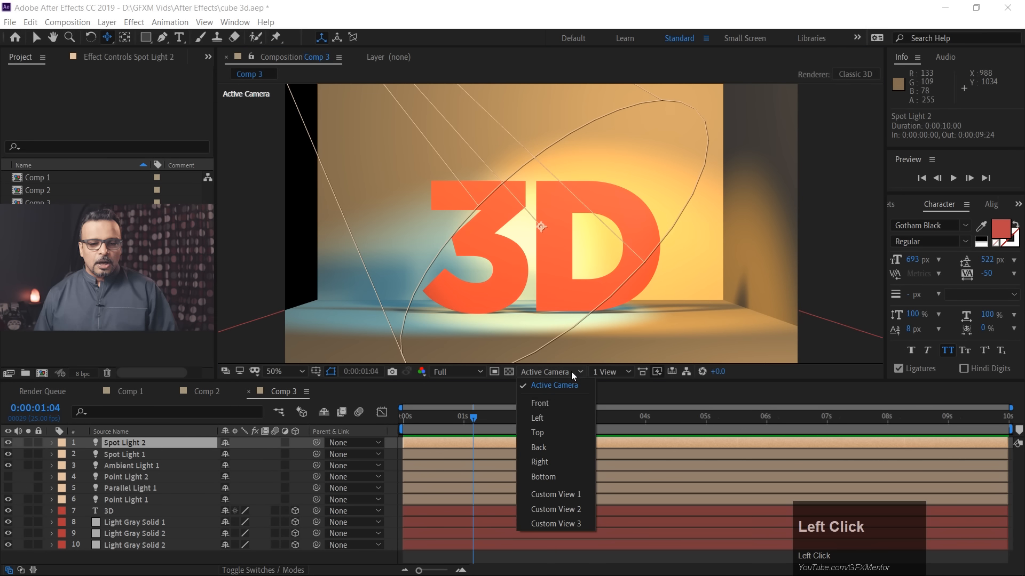
pyautogui.click(566, 494)
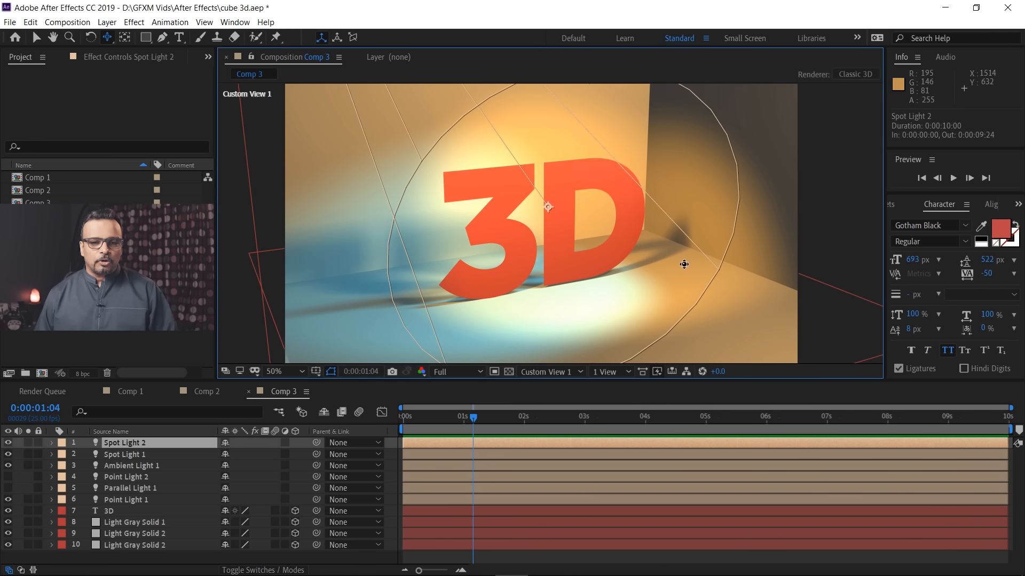
pyautogui.click(575, 371)
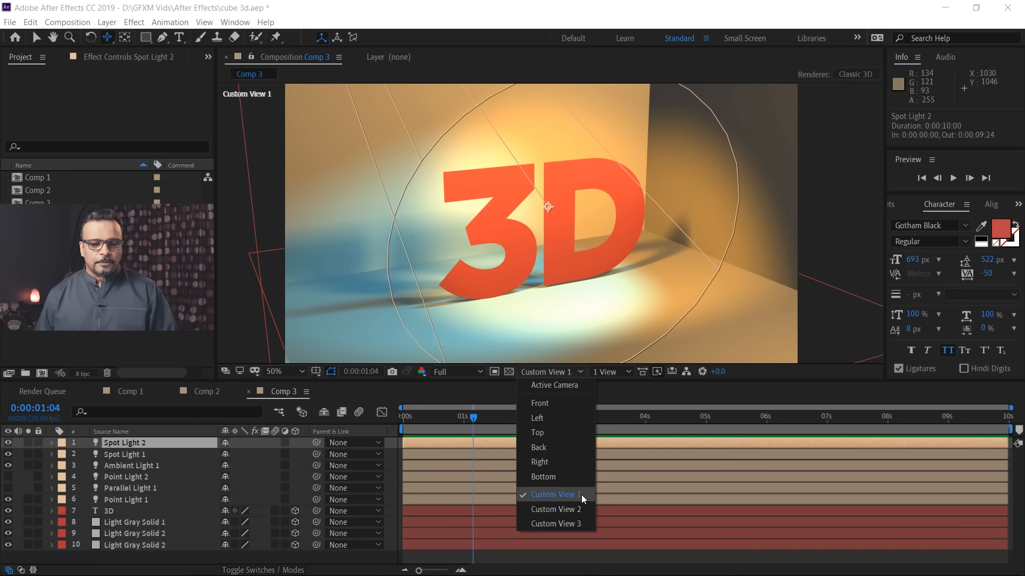
pyautogui.click(581, 495)
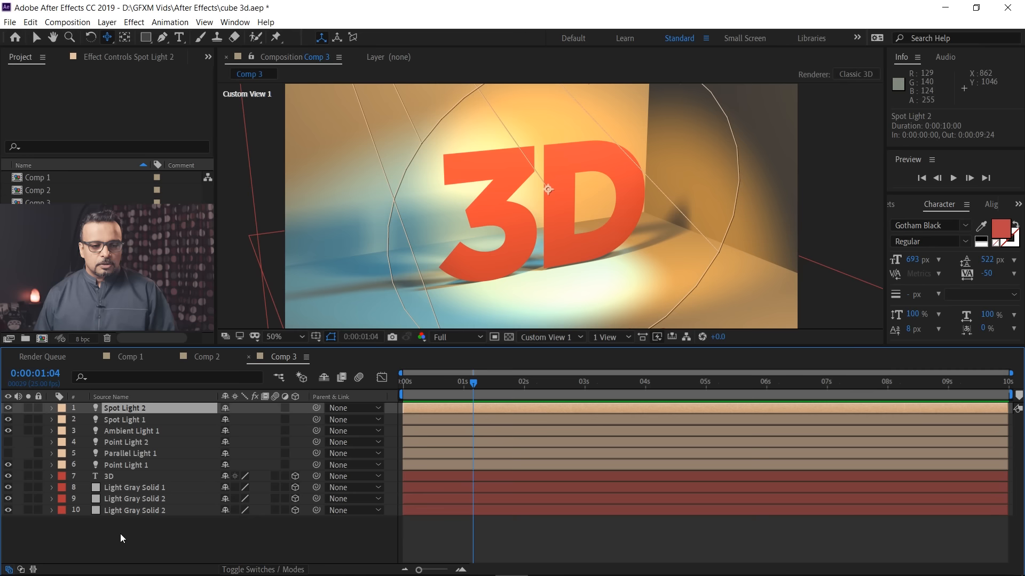
# Start a new camera layer in Comp 3 with the Two-Node Camera type
pyautogui.rightClick(114, 534)
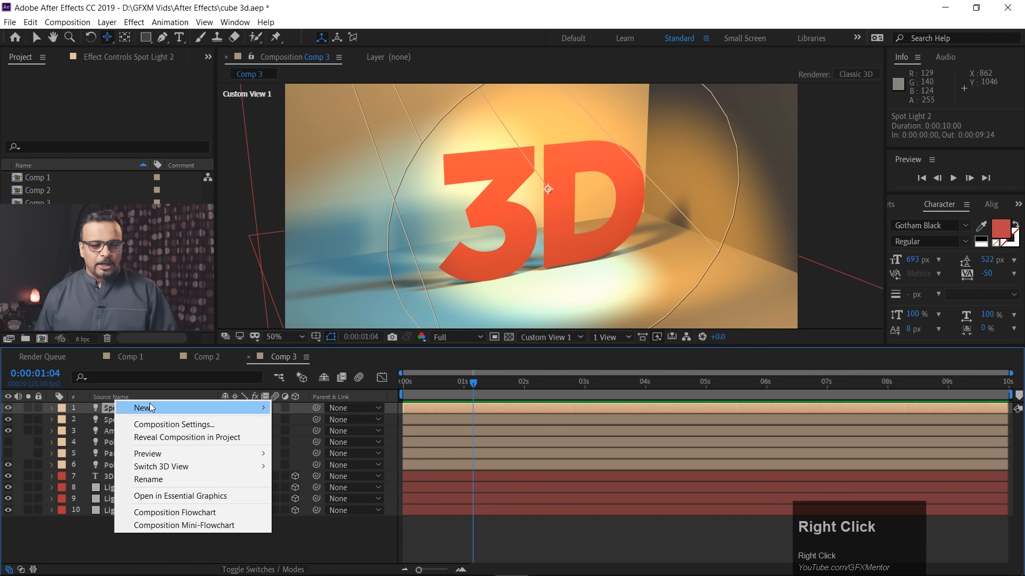
pyautogui.moveTo(160, 409)
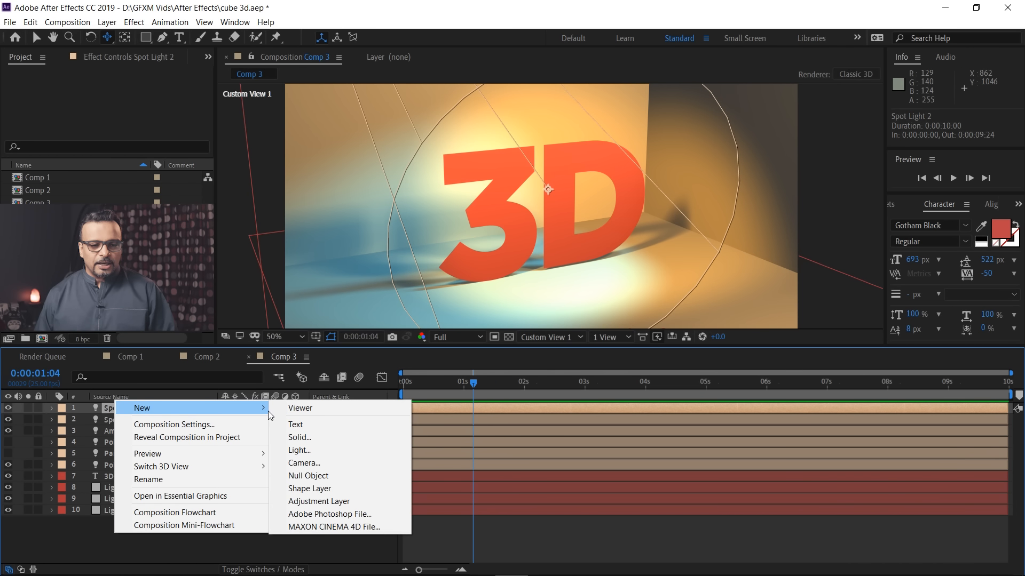
pyautogui.click(326, 463)
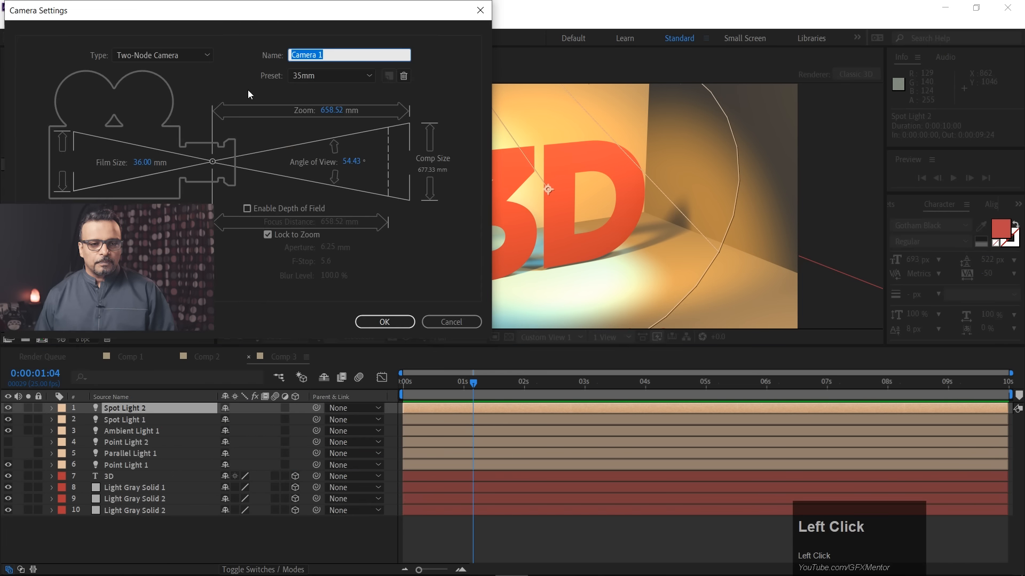
pyautogui.moveTo(214, 16); pyautogui.dragTo(441, 161)
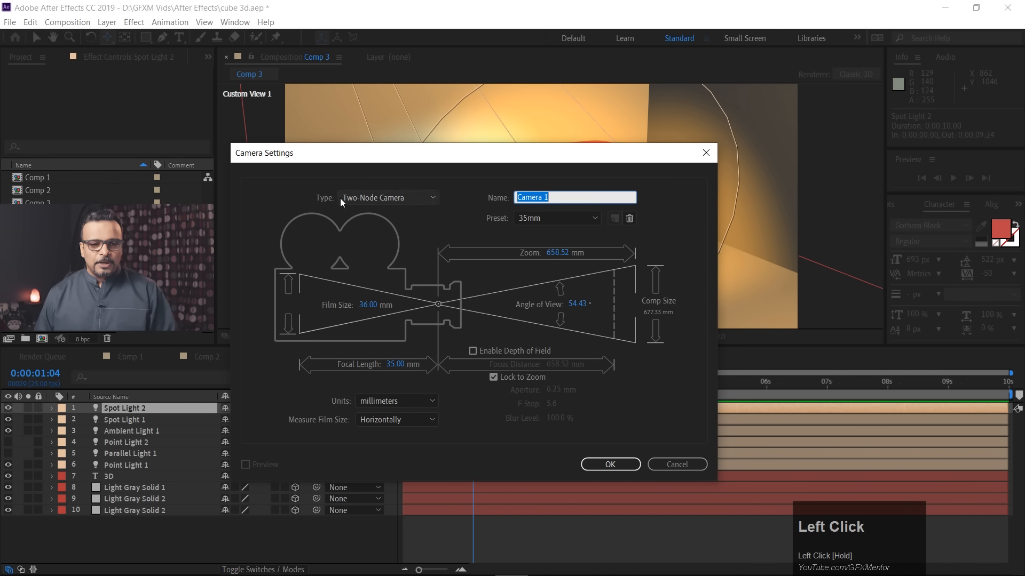
pyautogui.click(400, 200)
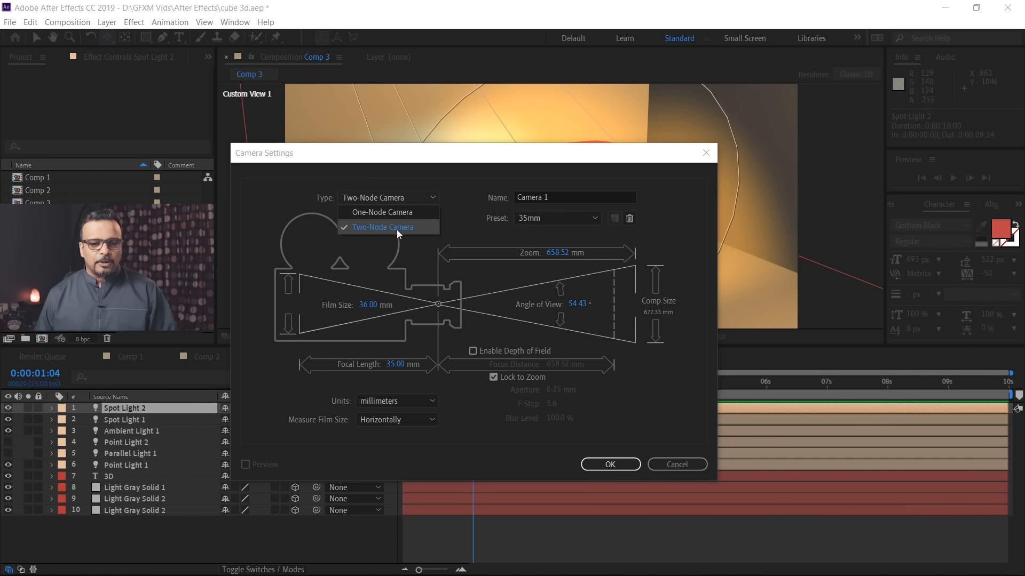
pyautogui.click(401, 214)
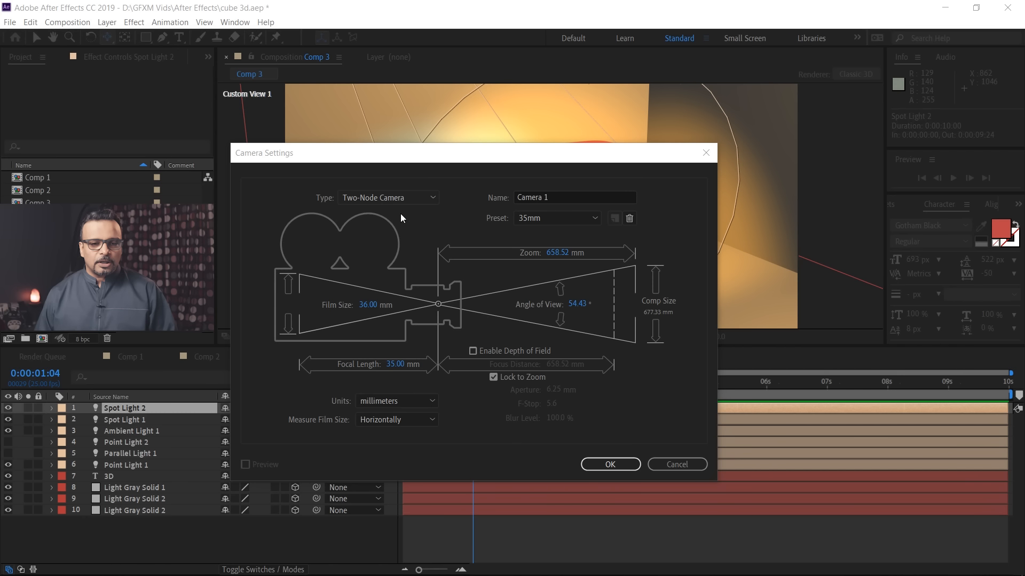
pyautogui.click(401, 201)
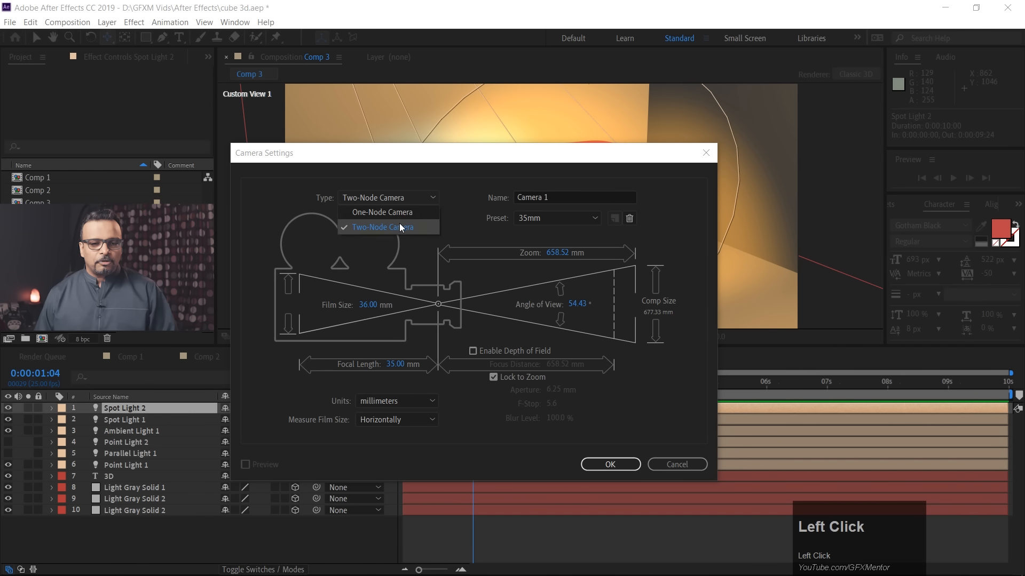
pyautogui.click(400, 225)
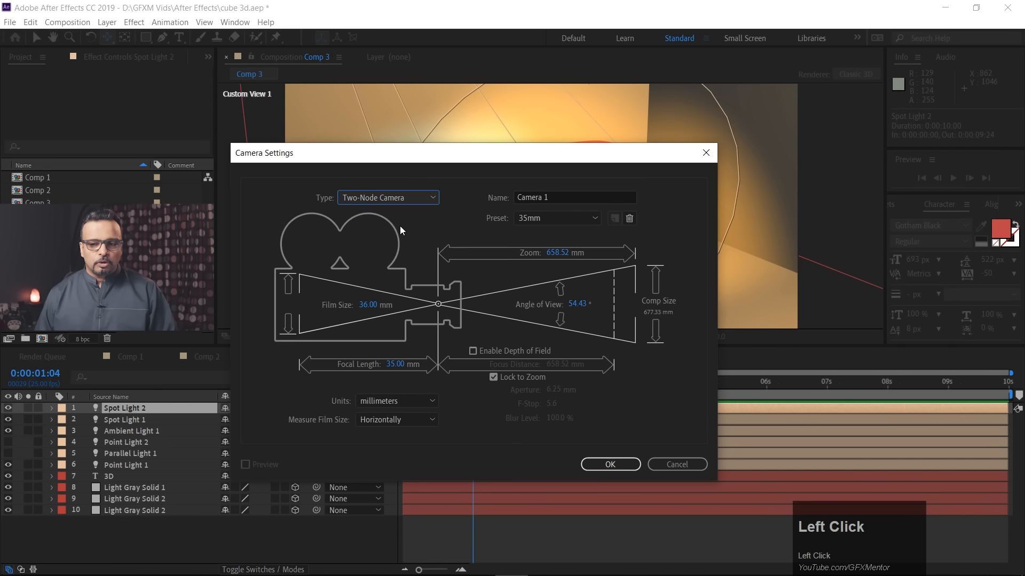
# Create the camera as Camera 1 with the 15mm lens preset, and view the composition through it
pyautogui.moveTo(543, 193); pyautogui.dragTo(506, 192)
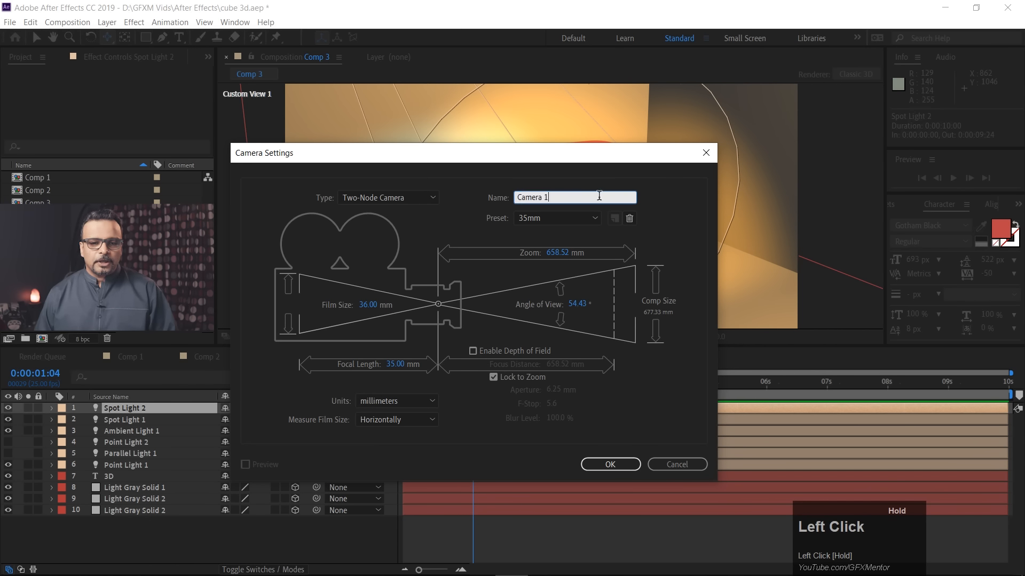
pyautogui.click(611, 200)
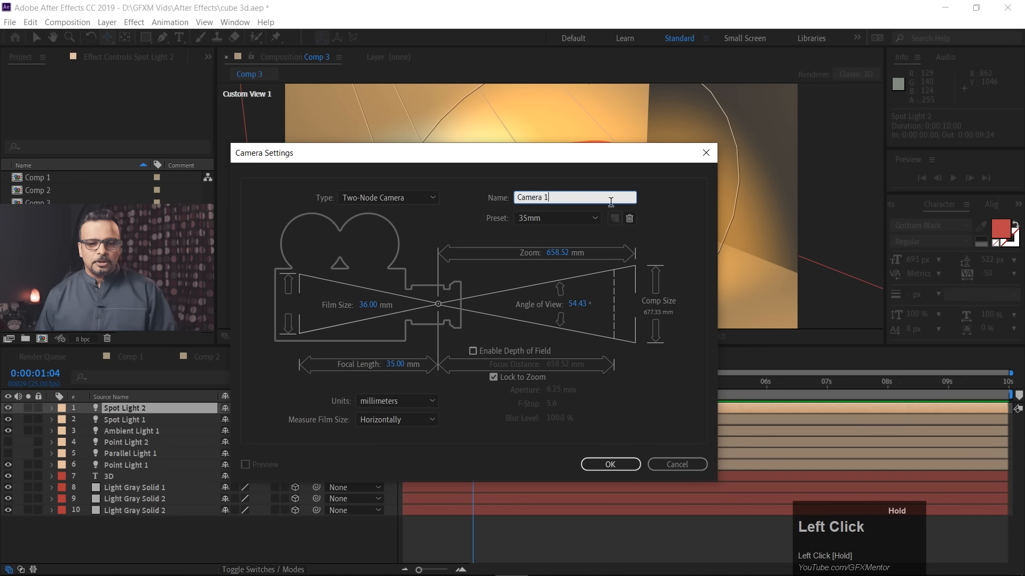
pyautogui.moveTo(609, 201); pyautogui.dragTo(508, 195)
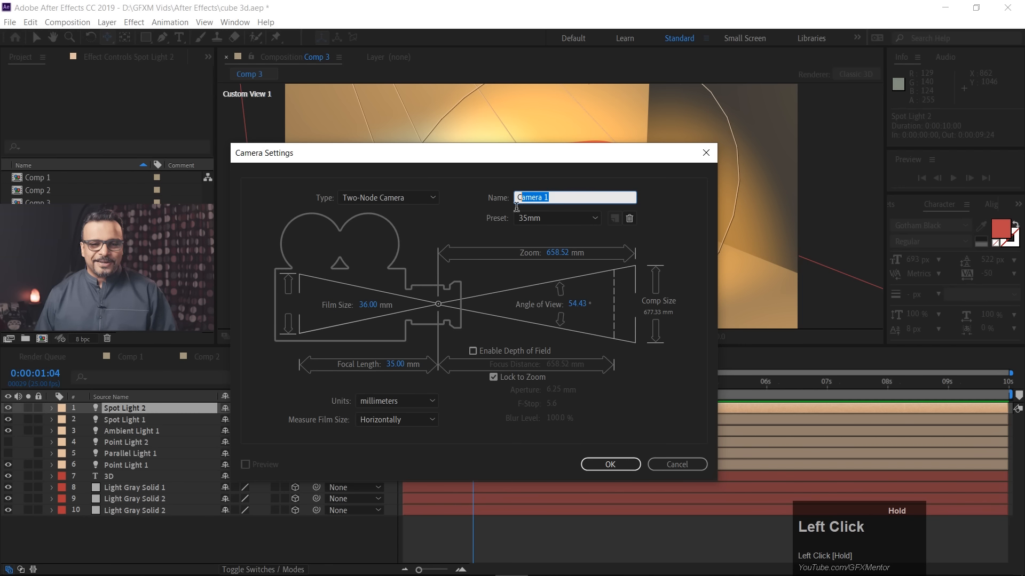
pyautogui.click(566, 216)
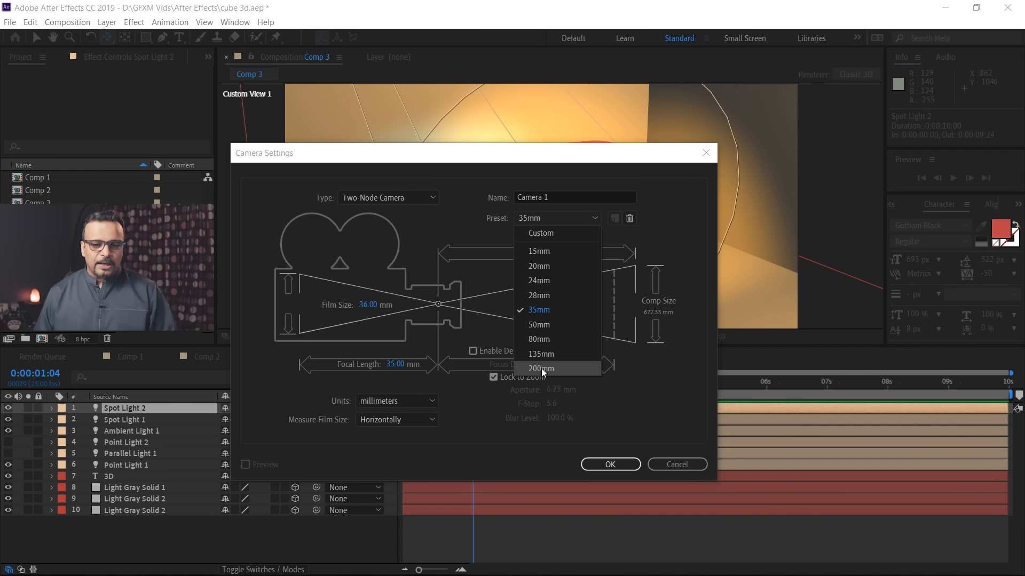
pyautogui.click(550, 249)
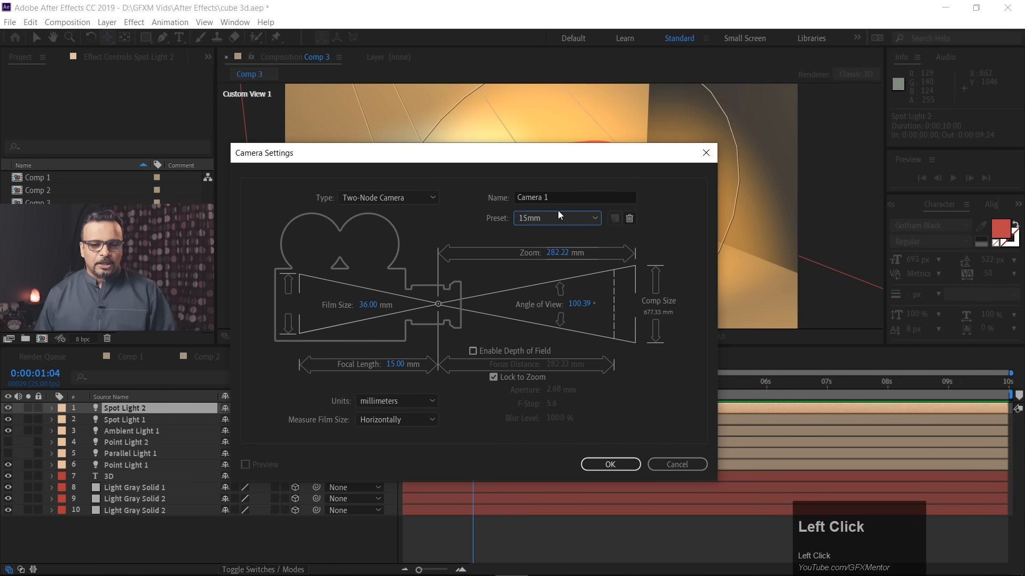
pyautogui.click(609, 464)
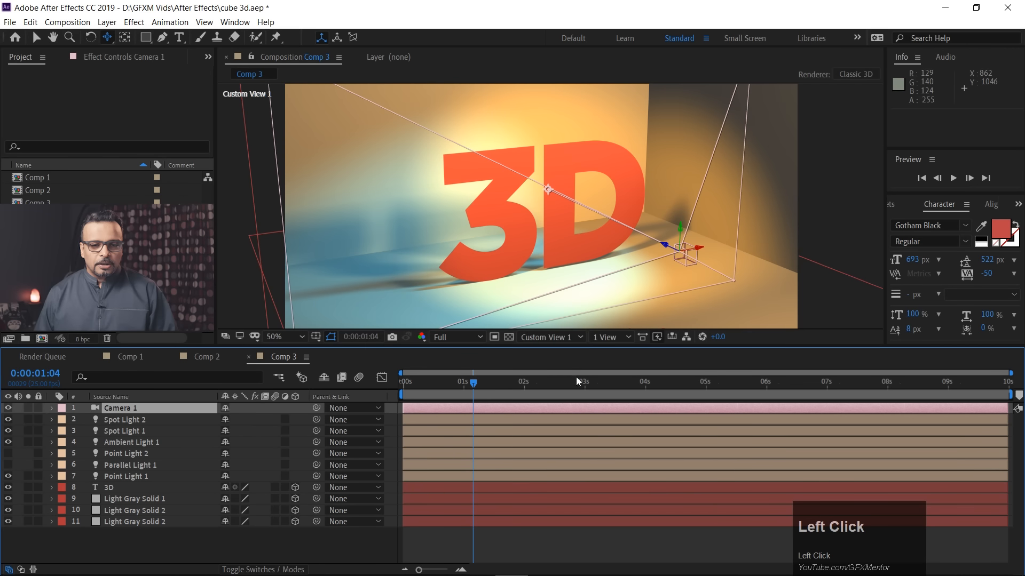
pyautogui.click(532, 337)
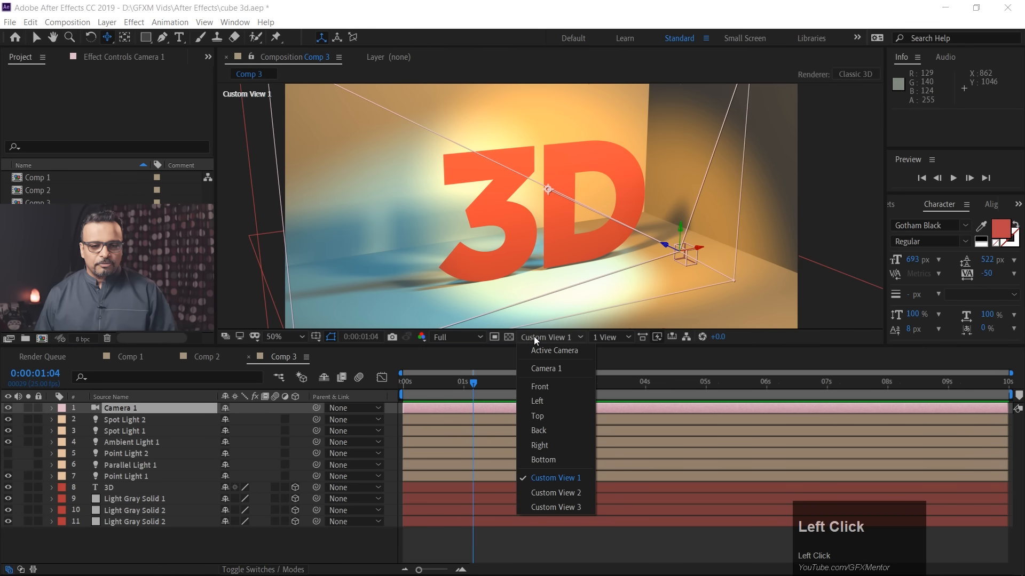
pyautogui.click(547, 369)
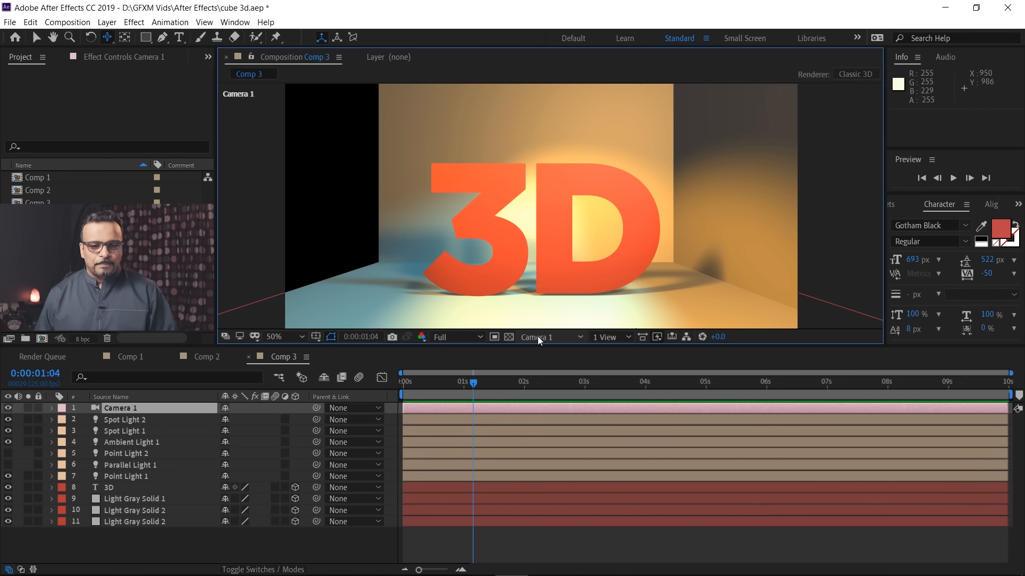
# Set Camera 1's lens preset to 200mm and inspect the resulting framing of the 3D text
pyautogui.doubleClick(151, 408)
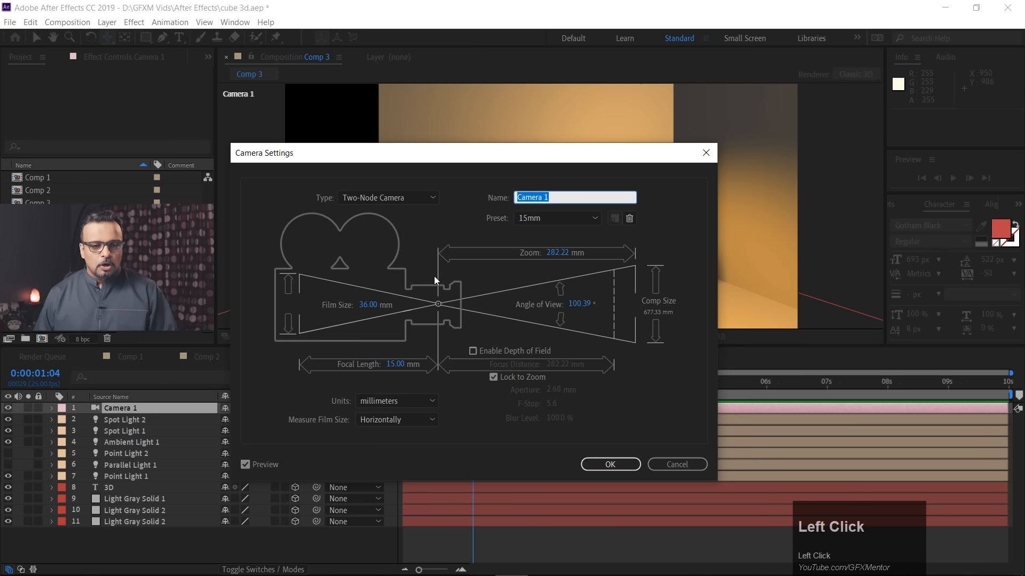
pyautogui.click(561, 219)
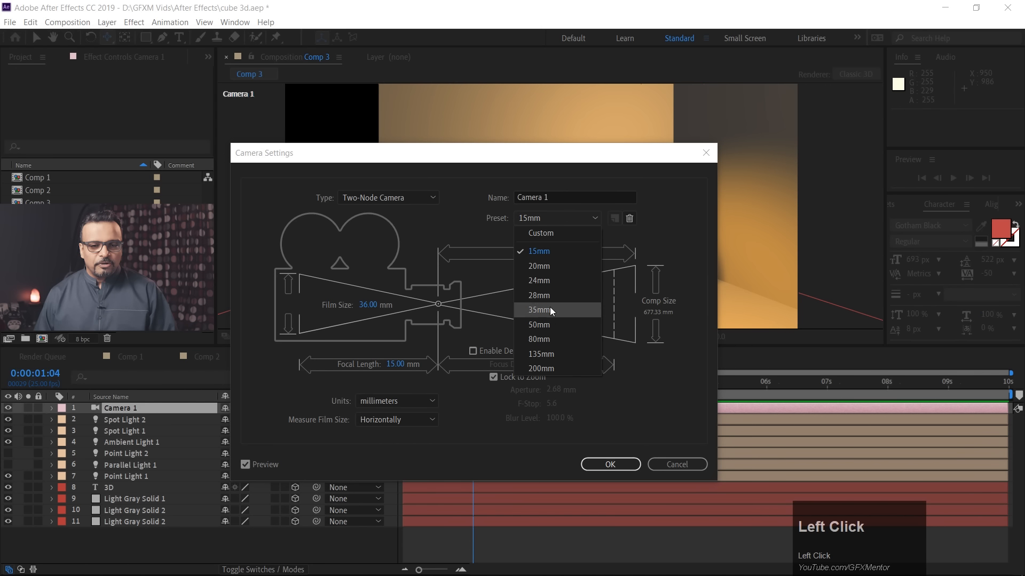
pyautogui.click(543, 368)
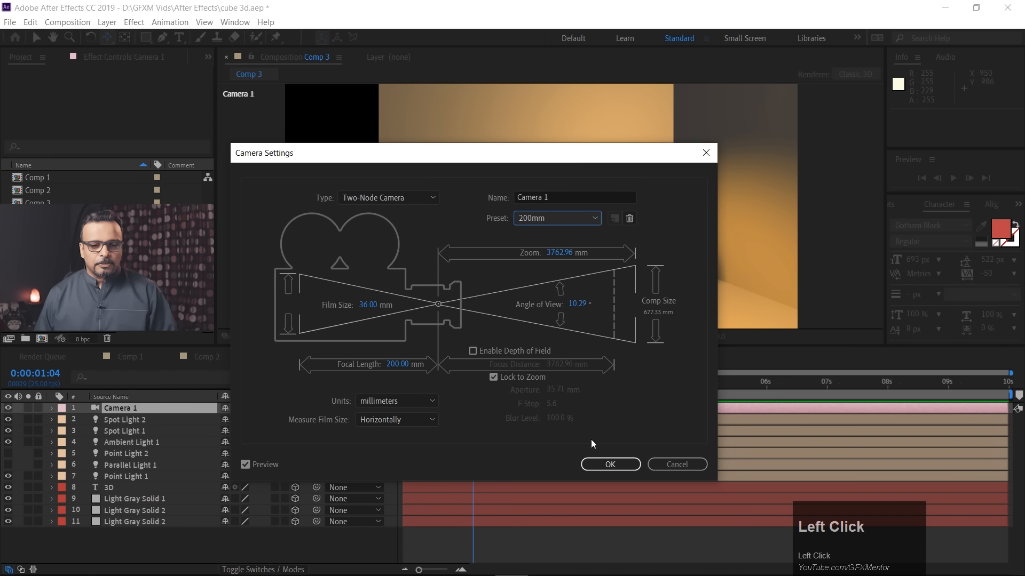
pyautogui.click(600, 465)
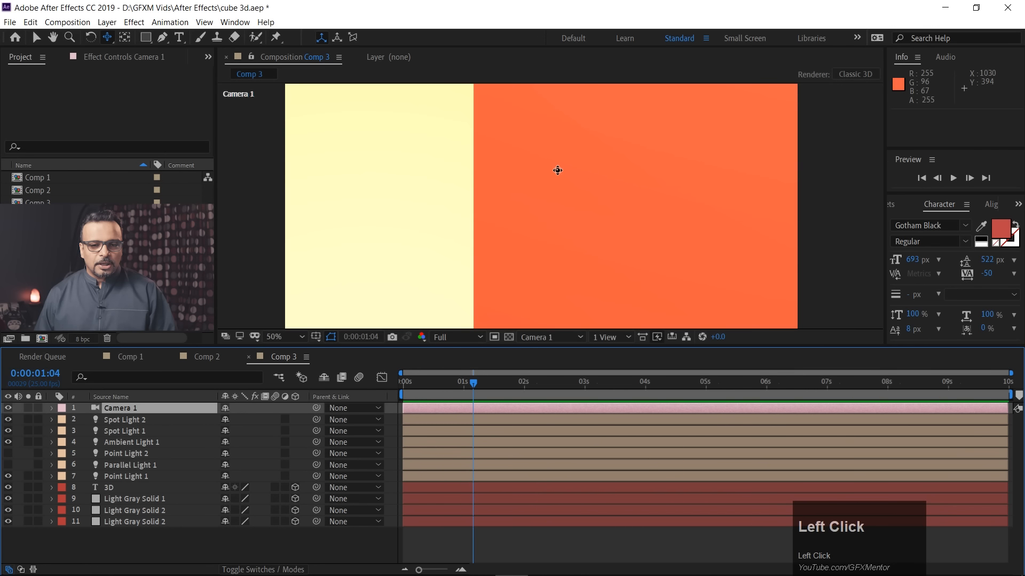
pyautogui.scroll(-4, 550, 171)
pyautogui.scroll(1, 550, 170)
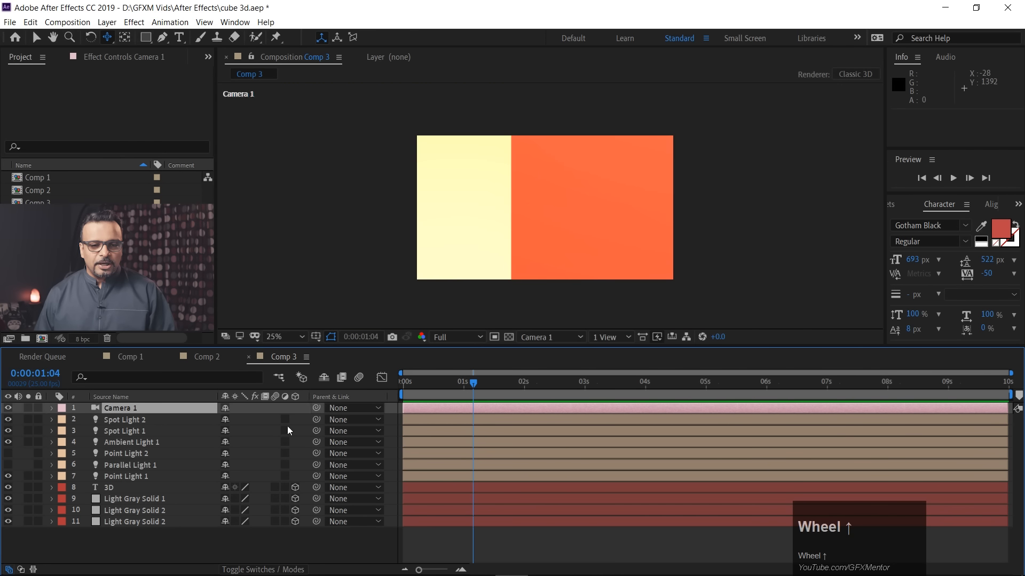
# Try the 135mm, 80mm and 50mm lens presets in Camera 1's settings and compare how each frames the 3D text
pyautogui.doubleClick(162, 407)
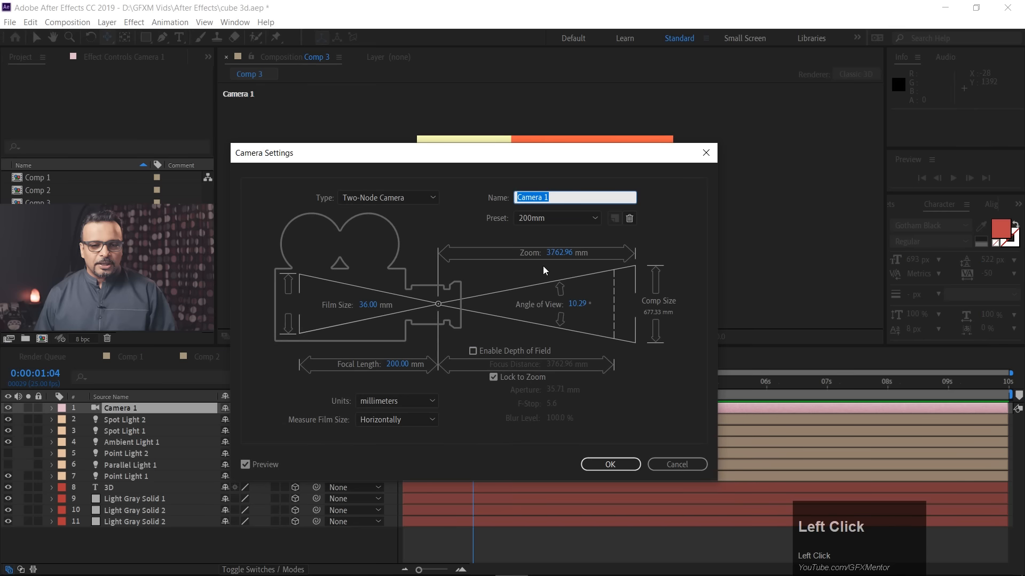
pyautogui.click(555, 218)
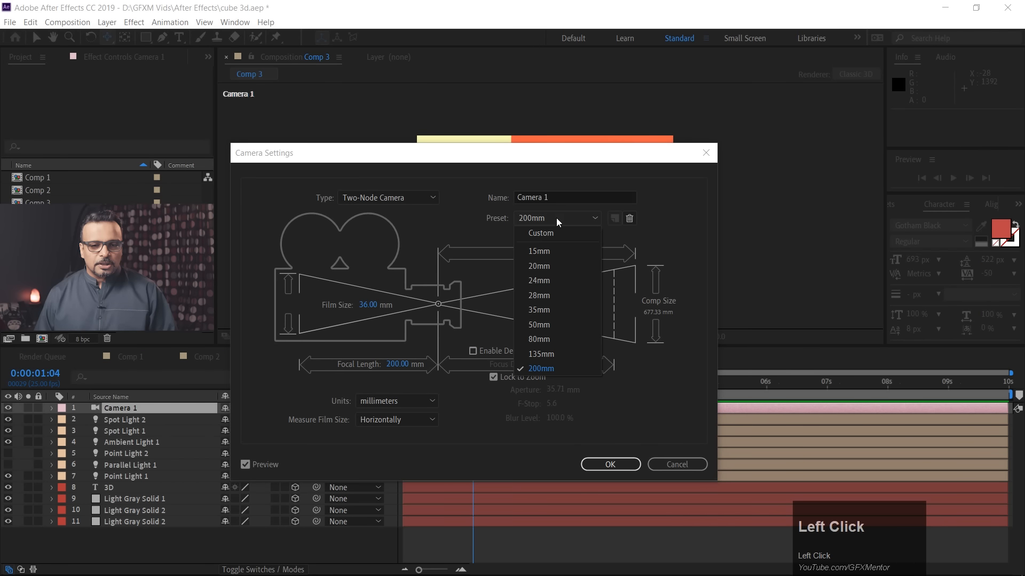
pyautogui.click(550, 352)
pyautogui.moveTo(529, 164); pyautogui.dragTo(875, 122)
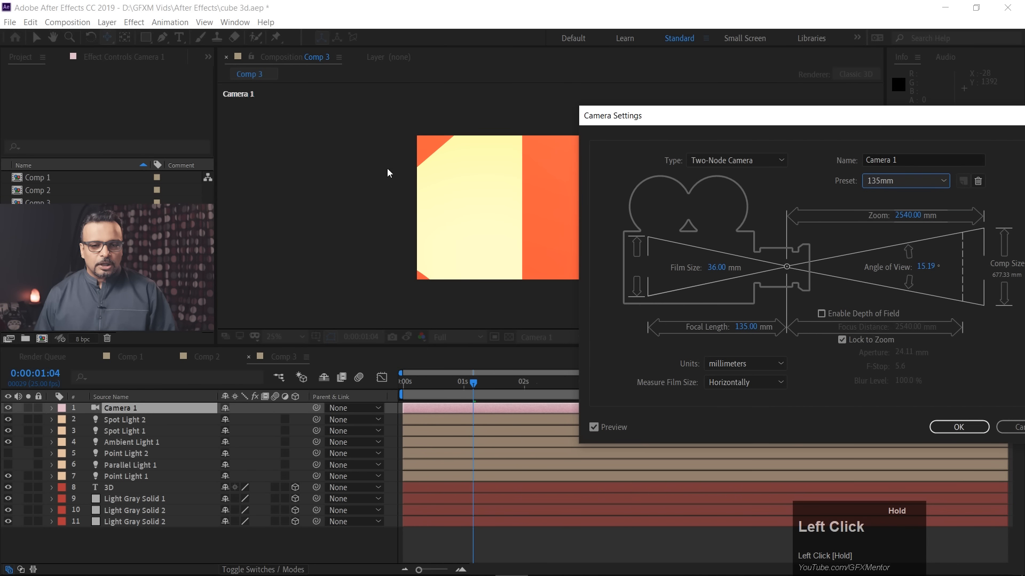
pyautogui.moveTo(622, 115); pyautogui.dragTo(291, 319)
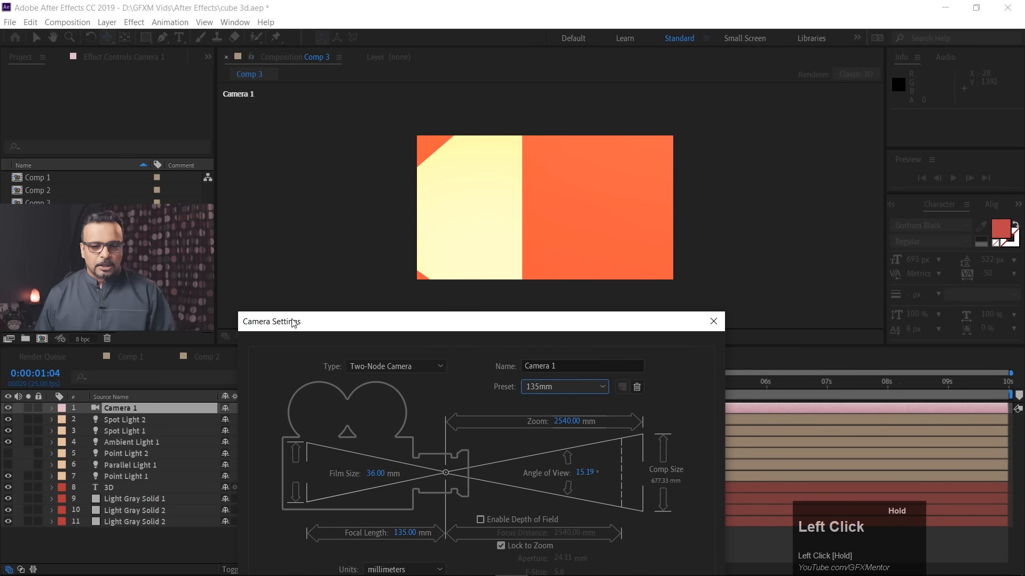
pyautogui.click(545, 389)
pyautogui.click(558, 507)
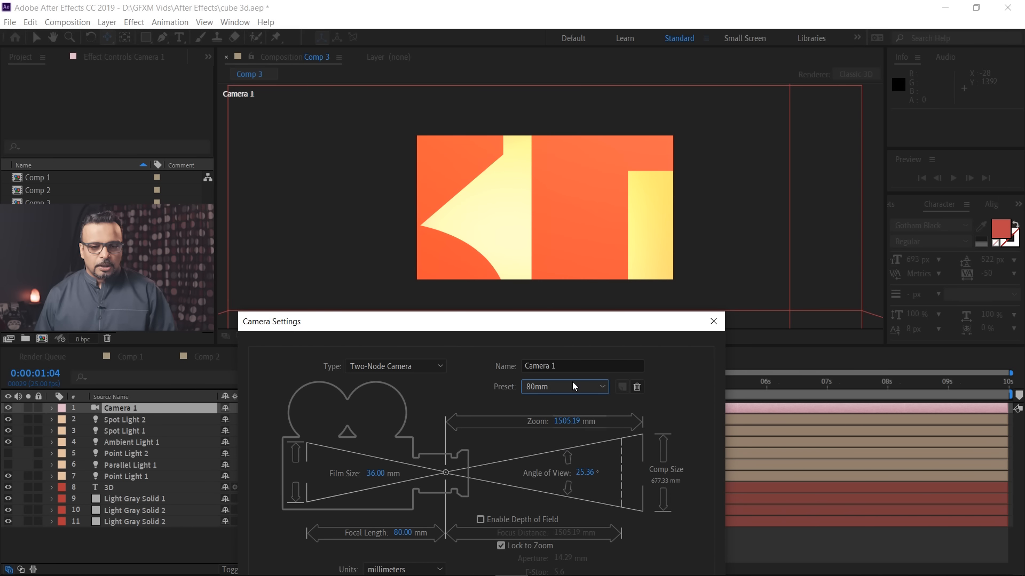
pyautogui.click(572, 382)
pyautogui.click(556, 491)
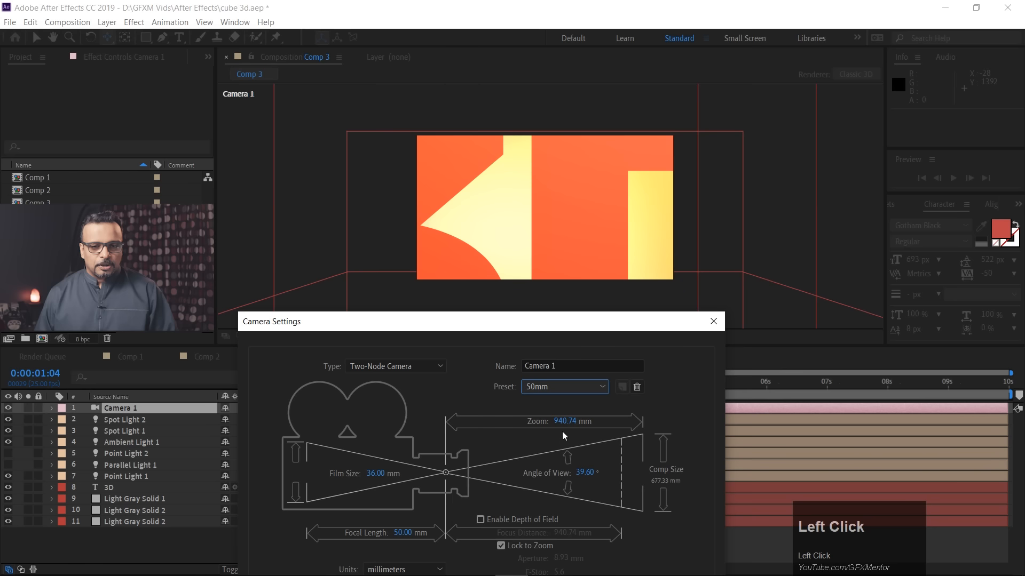
# Set Camera 1's lens preset to 35mm and apply the camera settings
pyautogui.click(570, 389)
pyautogui.click(552, 475)
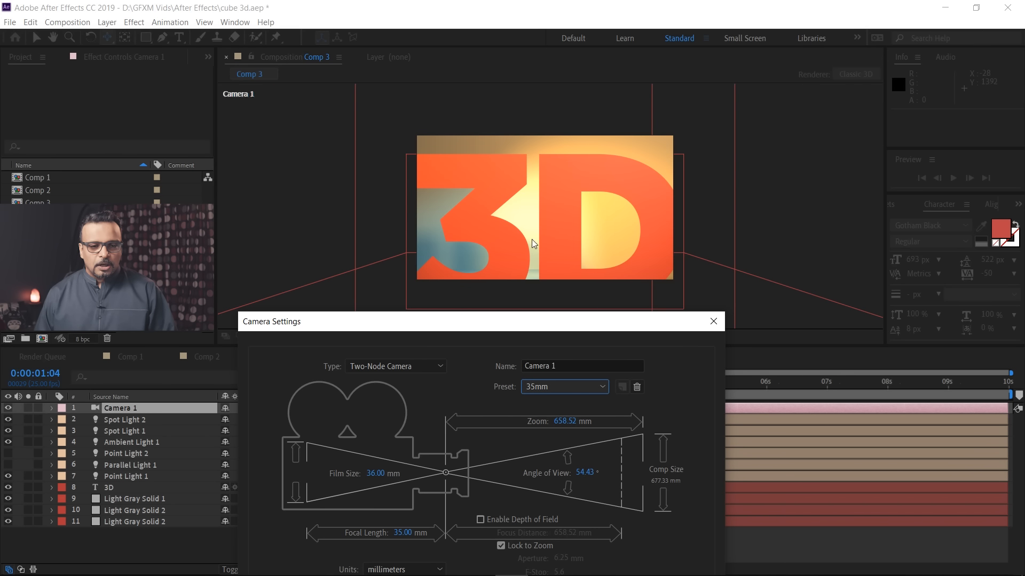
pyautogui.moveTo(526, 324); pyautogui.dragTo(526, 286)
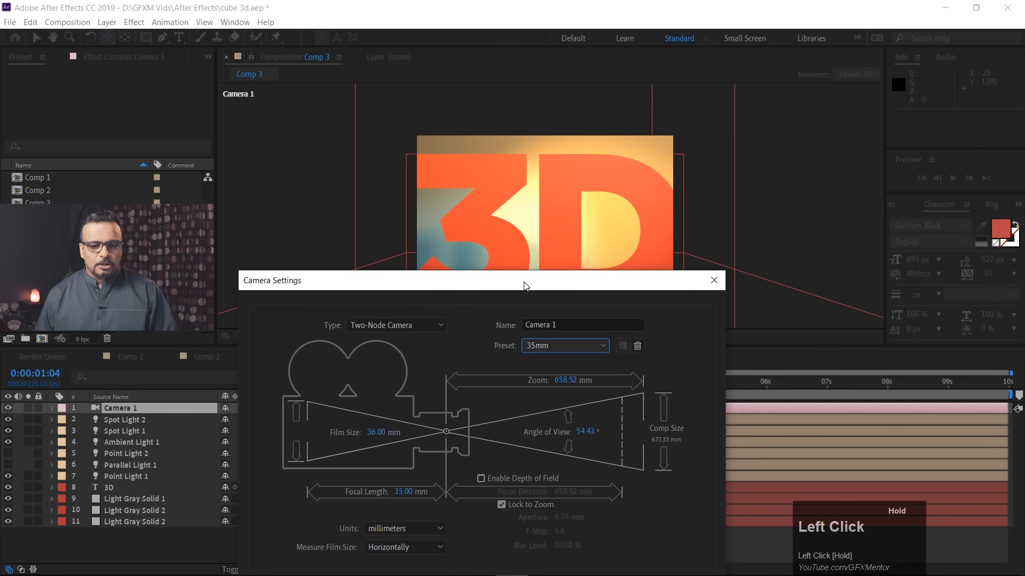
pyautogui.click(561, 345)
pyautogui.click(590, 286)
pyautogui.moveTo(590, 286); pyautogui.dragTo(558, 183)
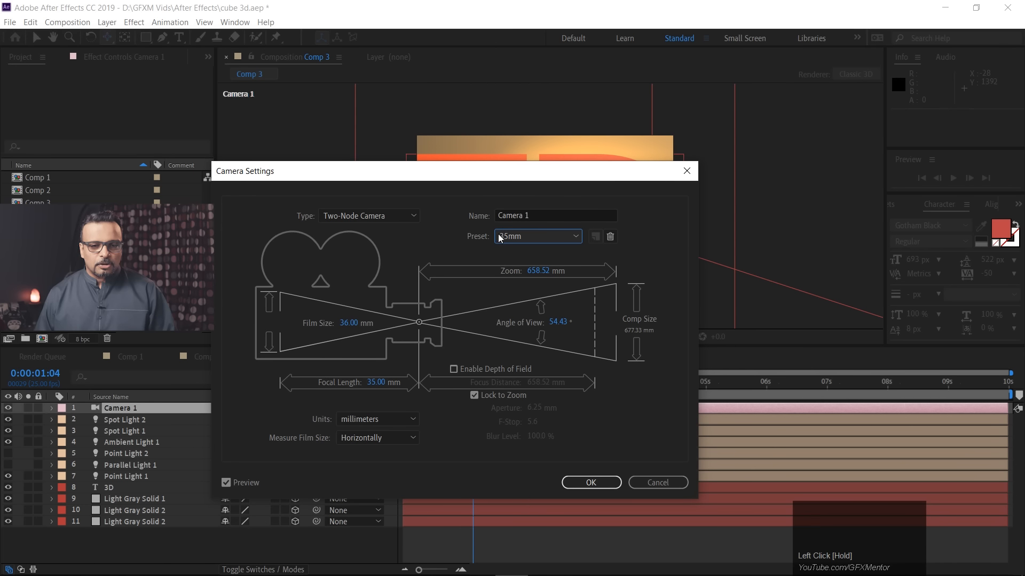
pyautogui.click(578, 487)
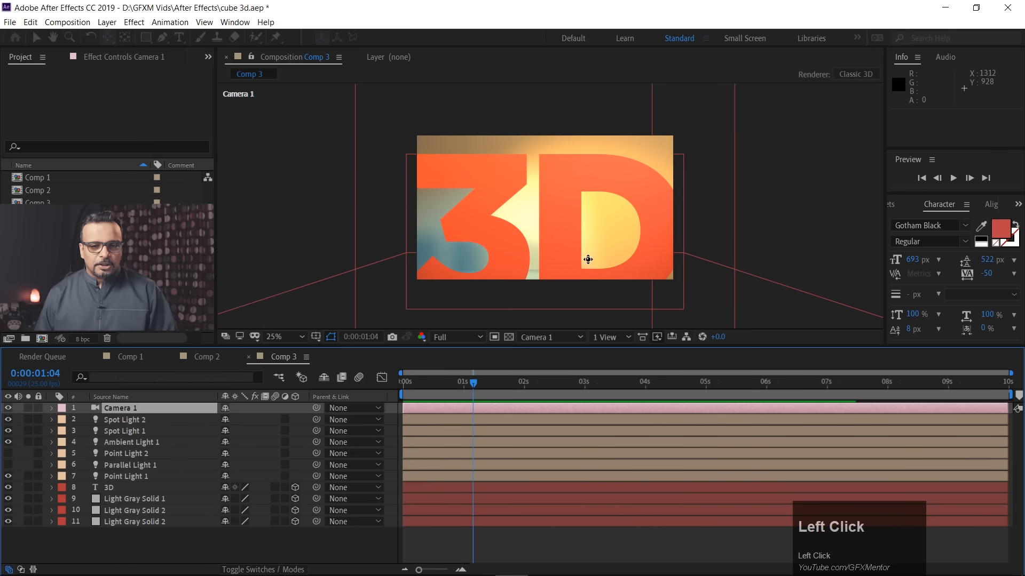
# Compare the Active Camera, Camera 1 and Custom View 1 views of Comp 3, and return to the Camera 1 view
pyautogui.click(571, 338)
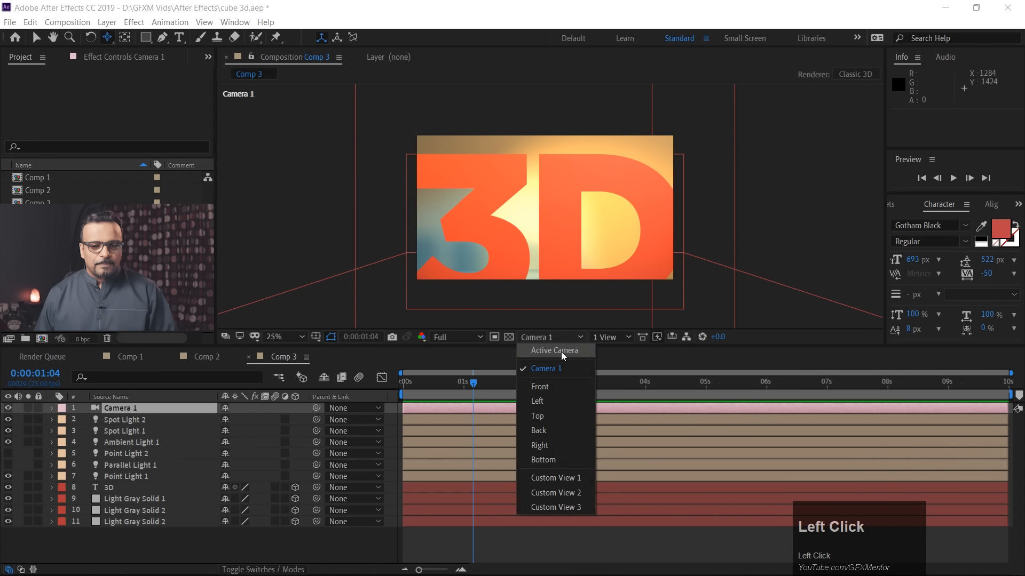
pyautogui.click(562, 351)
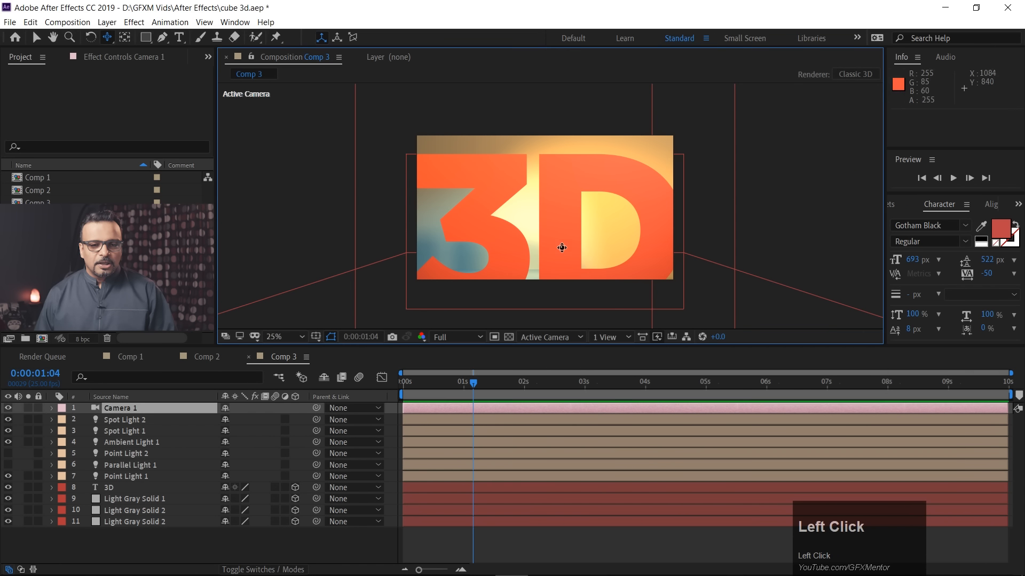
pyautogui.click(568, 338)
pyautogui.click(564, 369)
pyautogui.click(548, 338)
pyautogui.click(562, 478)
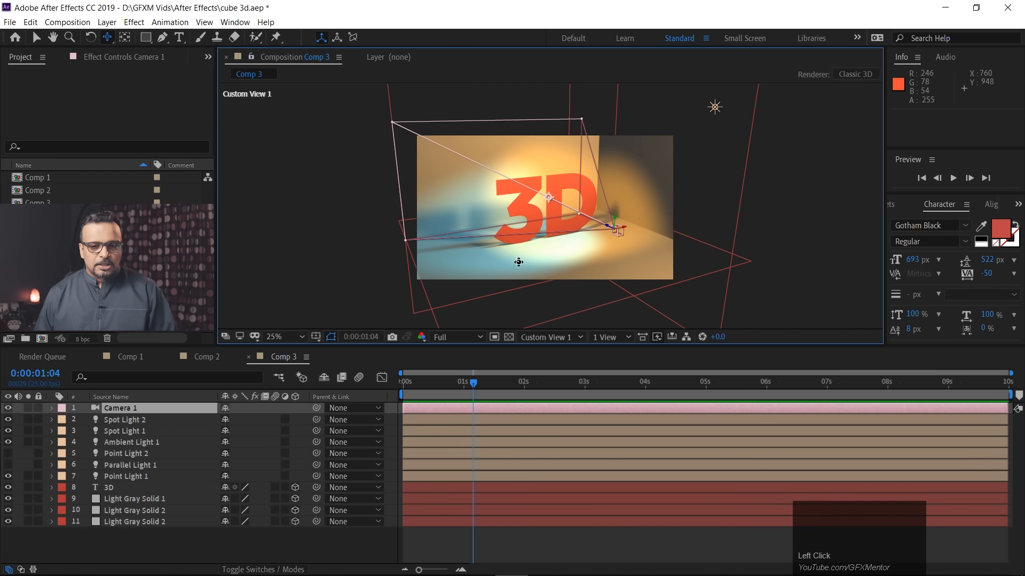
pyautogui.click(573, 336)
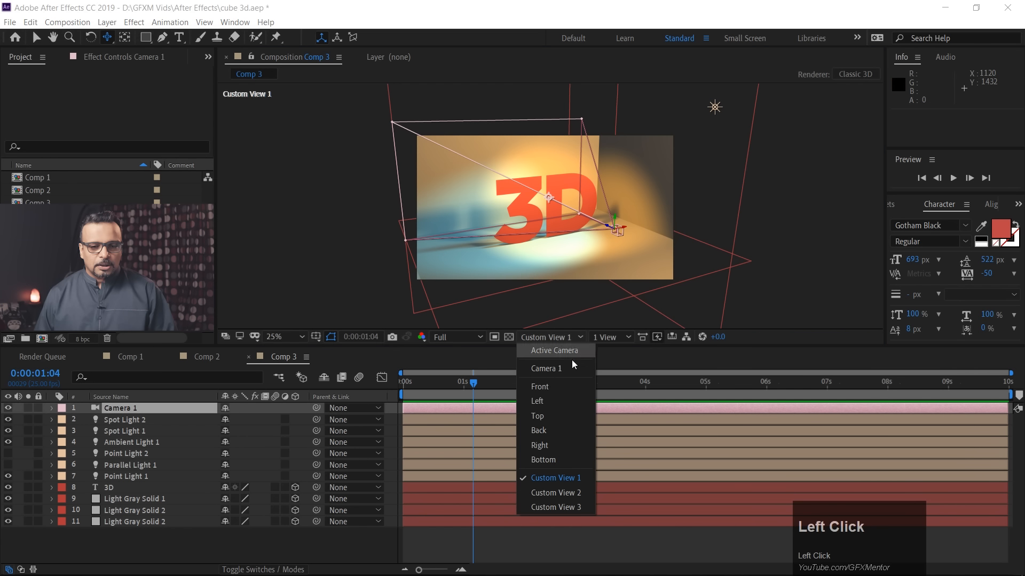
pyautogui.click(561, 368)
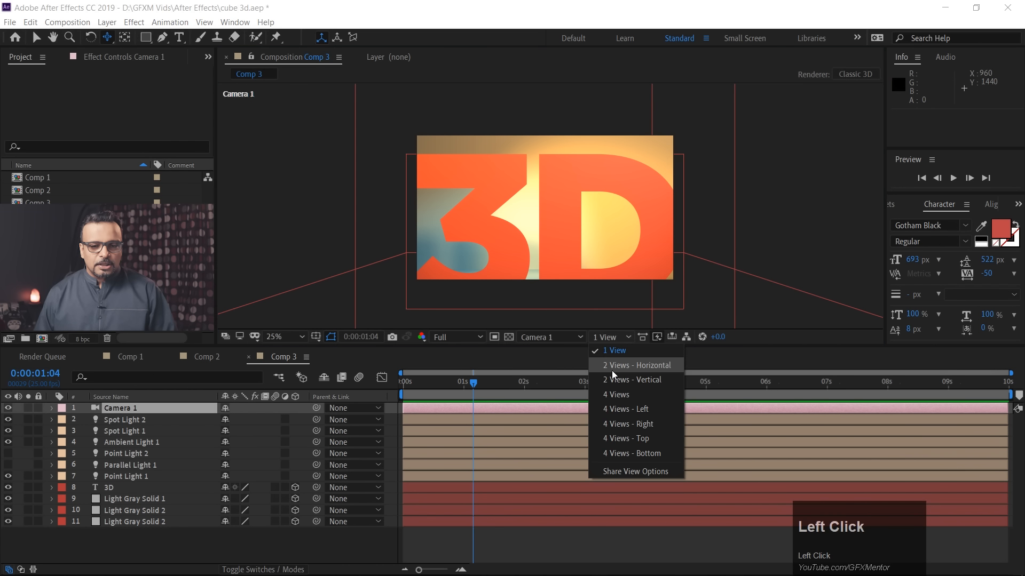
# Split the composition viewer into two horizontal views, with a Top view beside the Camera 1 view
pyautogui.click(613, 366)
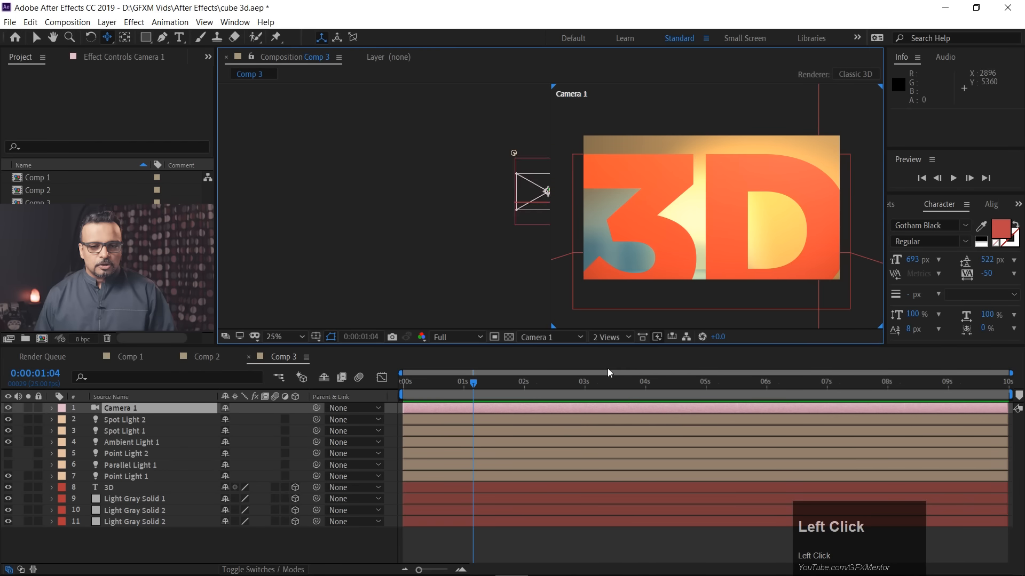
pyautogui.click(552, 334)
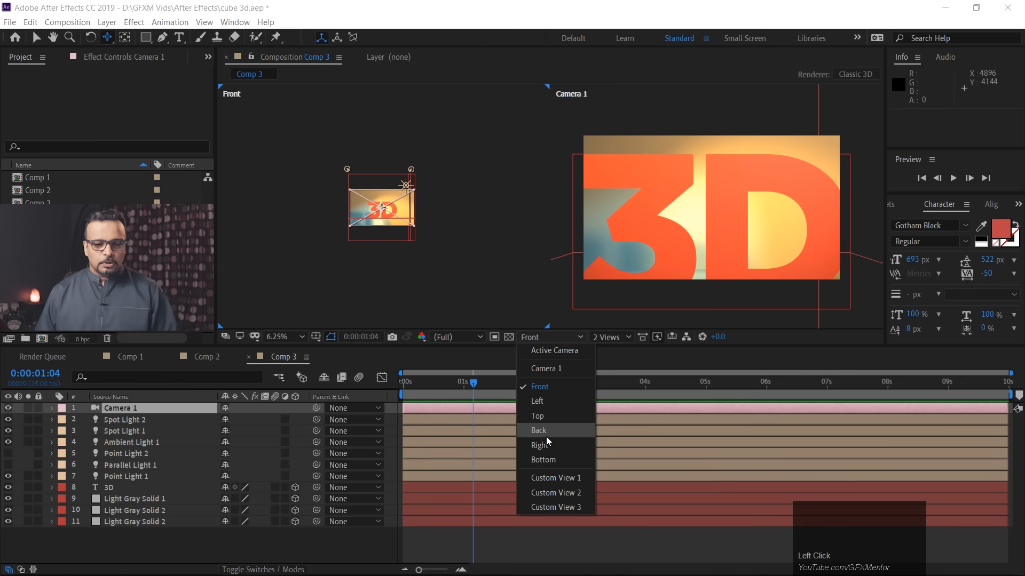
pyautogui.click(548, 417)
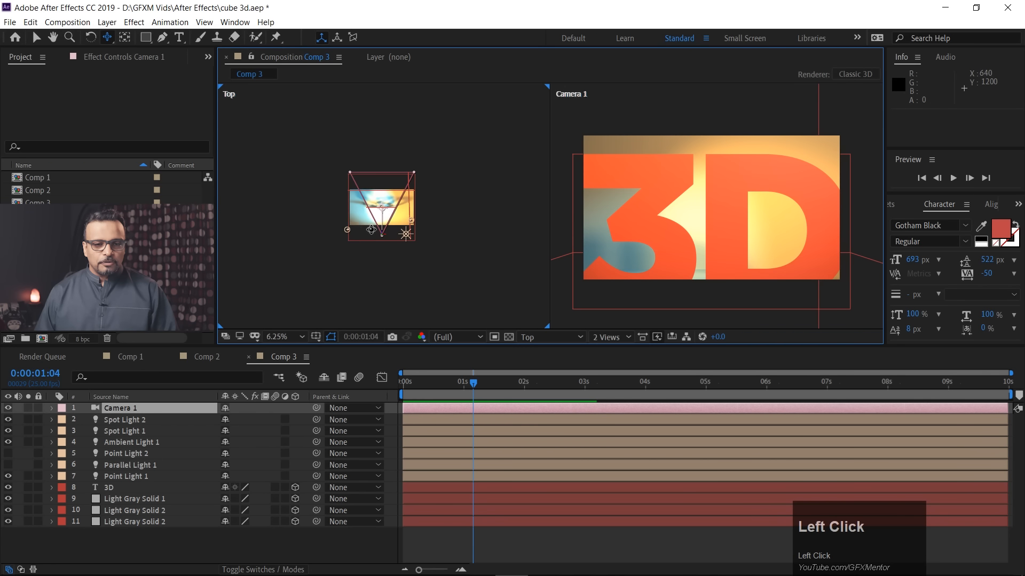
pyautogui.scroll(1, 370, 229)
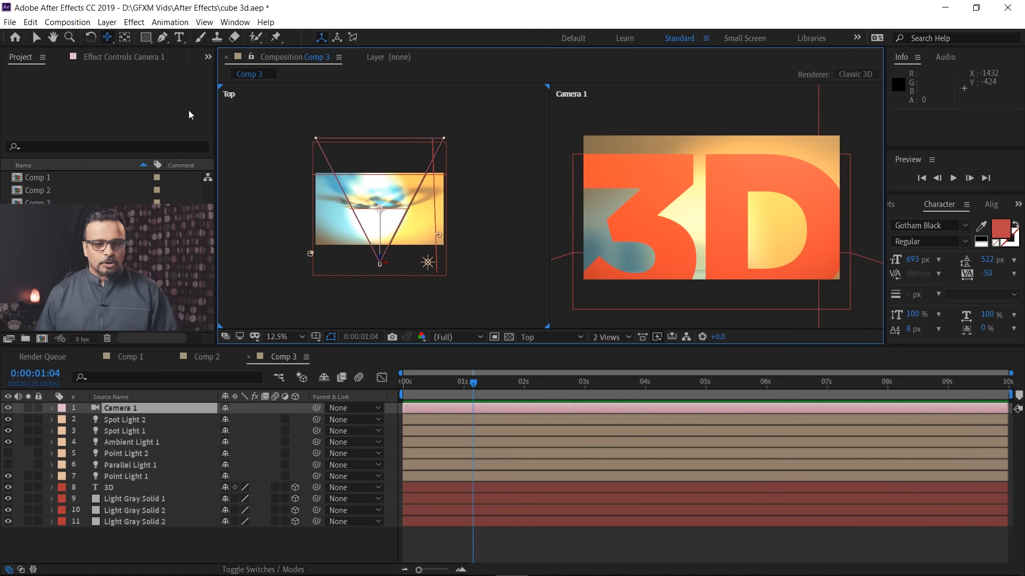
# Pull Camera 1 back from the text along its Z axis in the Top view, to a Z position of about -1668
pyautogui.click(36, 38)
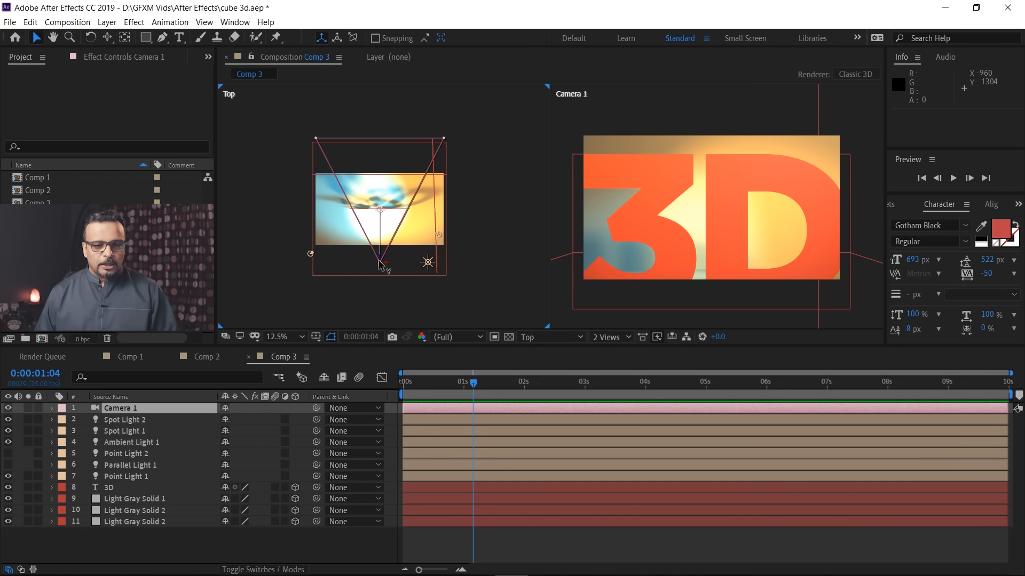
pyautogui.scroll(4, 380, 264)
pyautogui.press('space')
pyautogui.moveTo(446, 300); pyautogui.dragTo(467, 91)
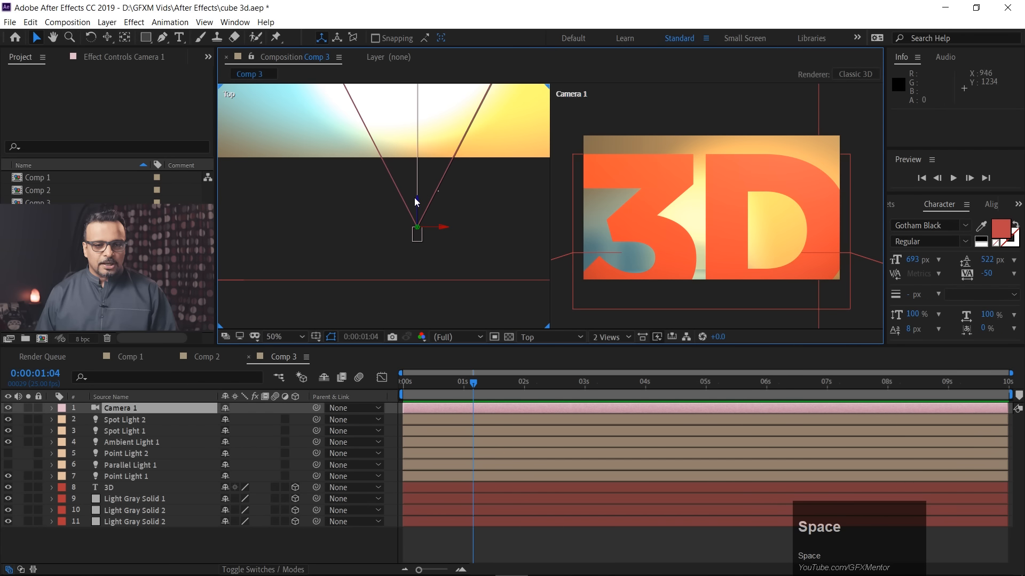
pyautogui.moveTo(417, 208); pyautogui.dragTo(412, 445)
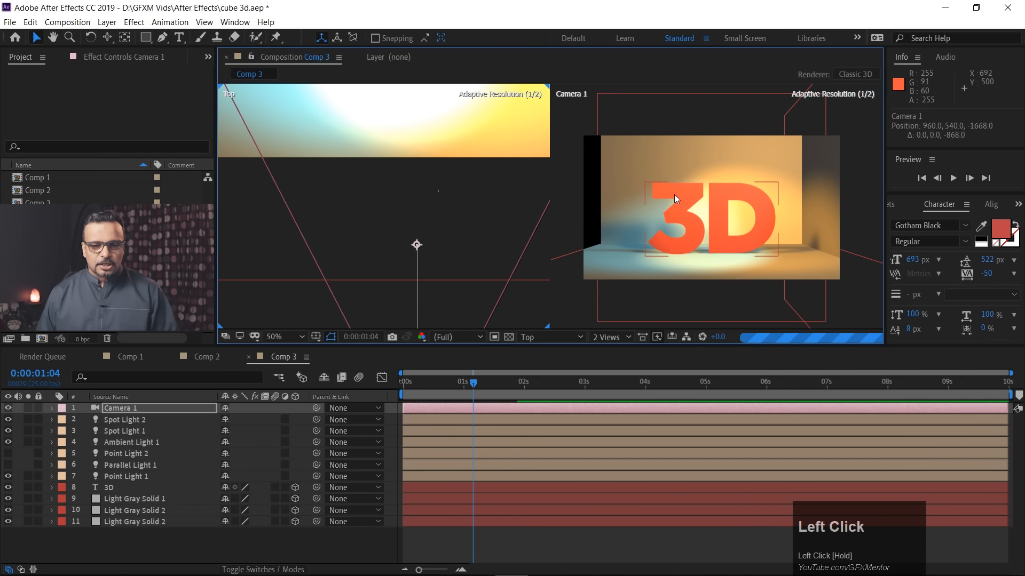
# Shift Camera 1 sideways along its X axis in the Top view, to an X position of about 688
pyautogui.scroll(-4, 354, 213)
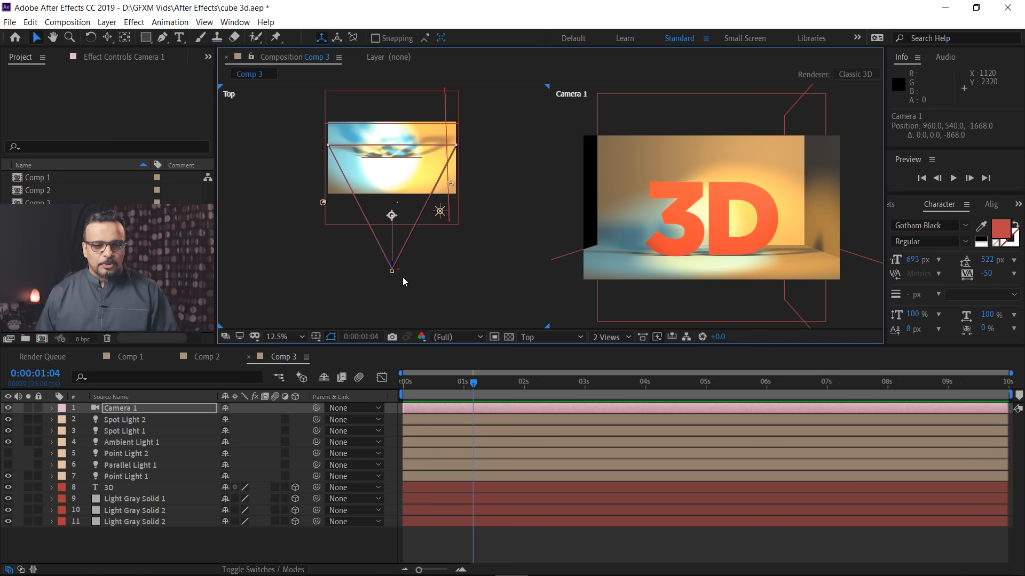
pyautogui.scroll(1, 398, 274)
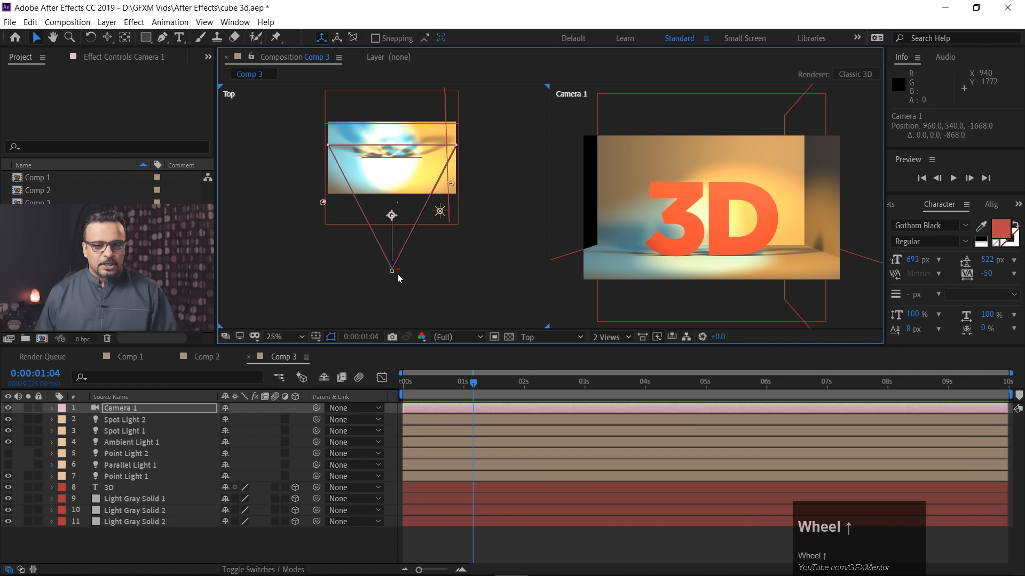
pyautogui.moveTo(446, 297); pyautogui.dragTo(370, 281)
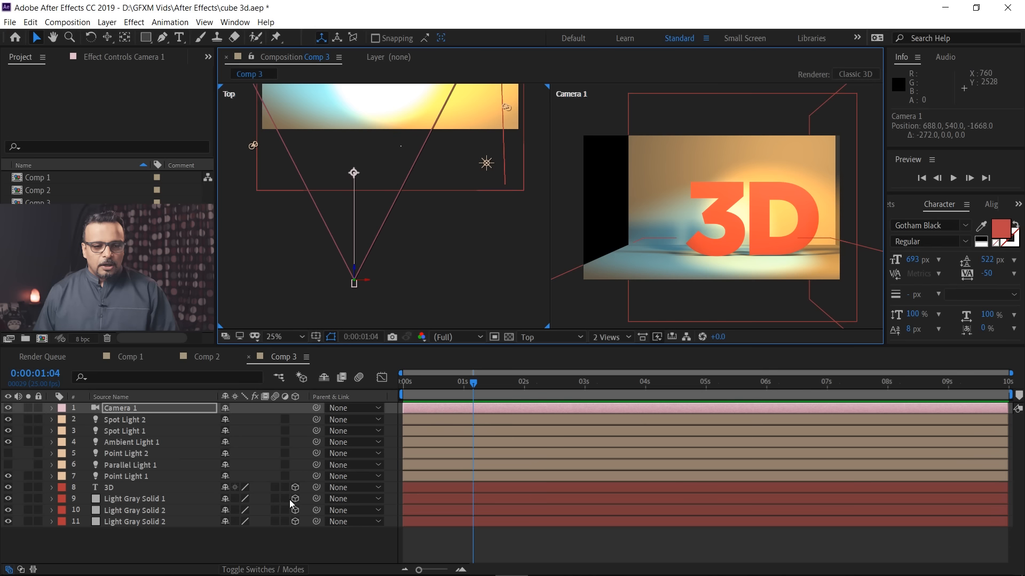
# Unlink the scale of the back wall solid on layer 11 and widen it to 496% along X
pyautogui.click(672, 162)
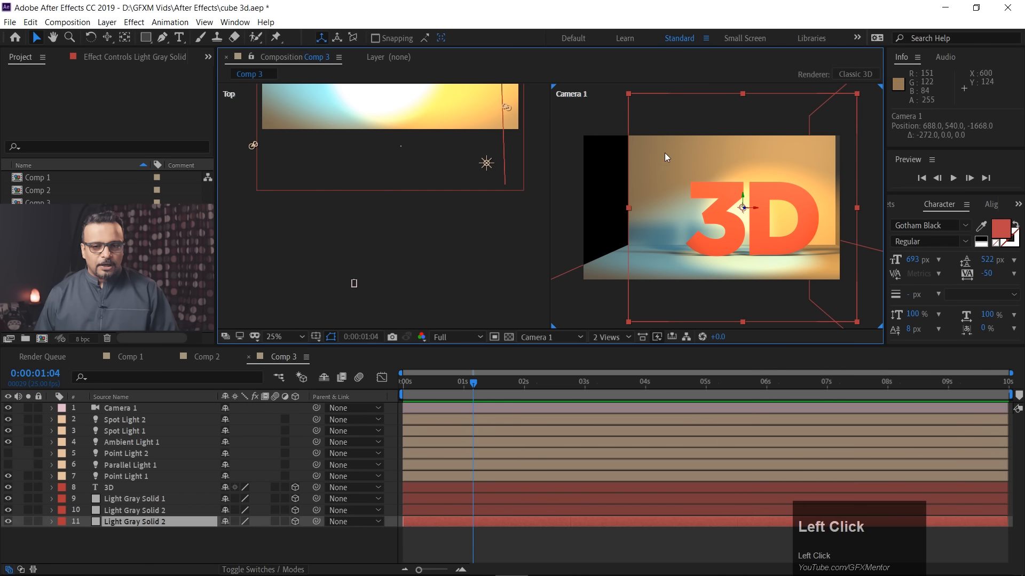
pyautogui.click(51, 522)
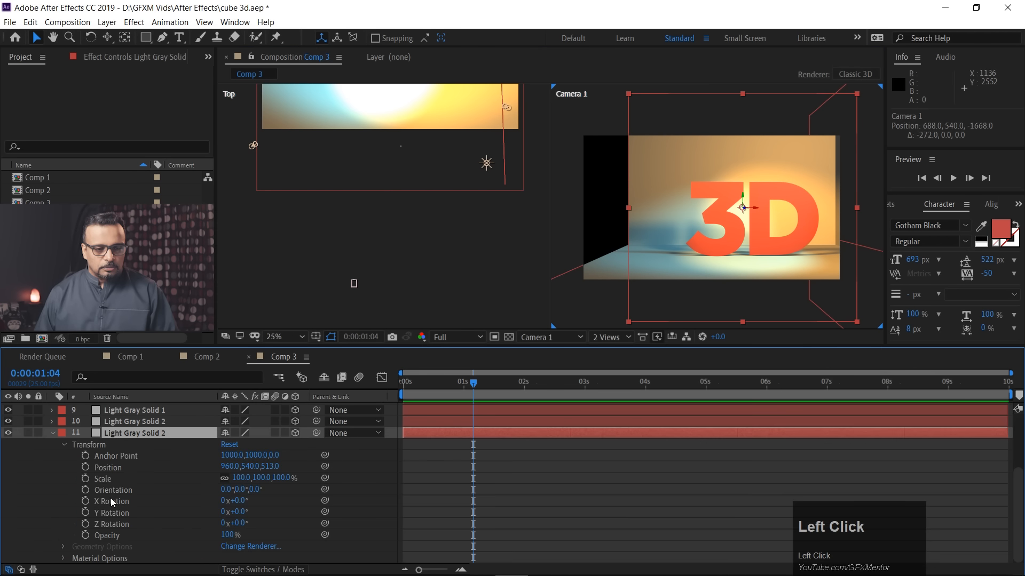
pyautogui.click(224, 479)
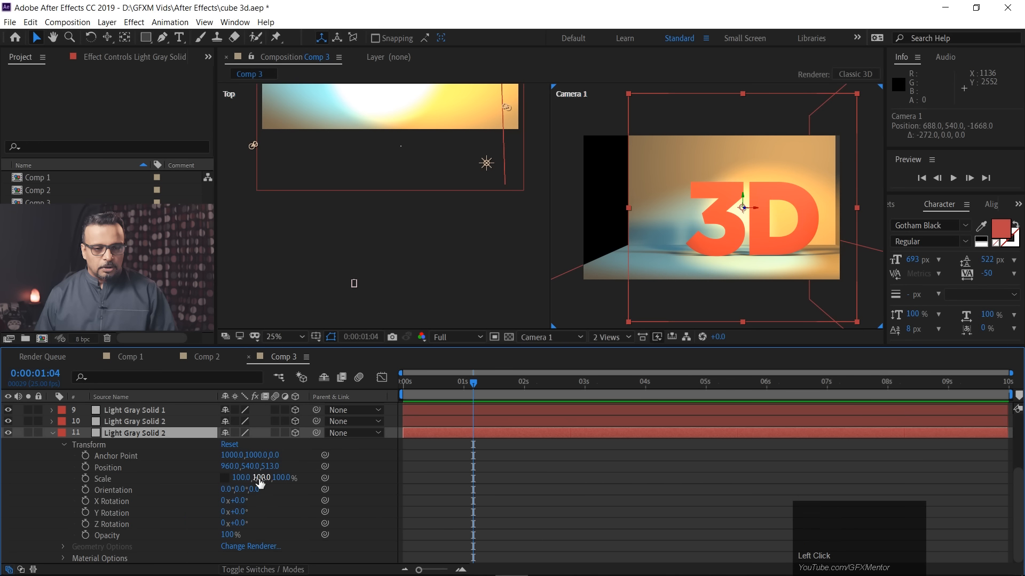
pyautogui.moveTo(241, 478); pyautogui.dragTo(491, 461)
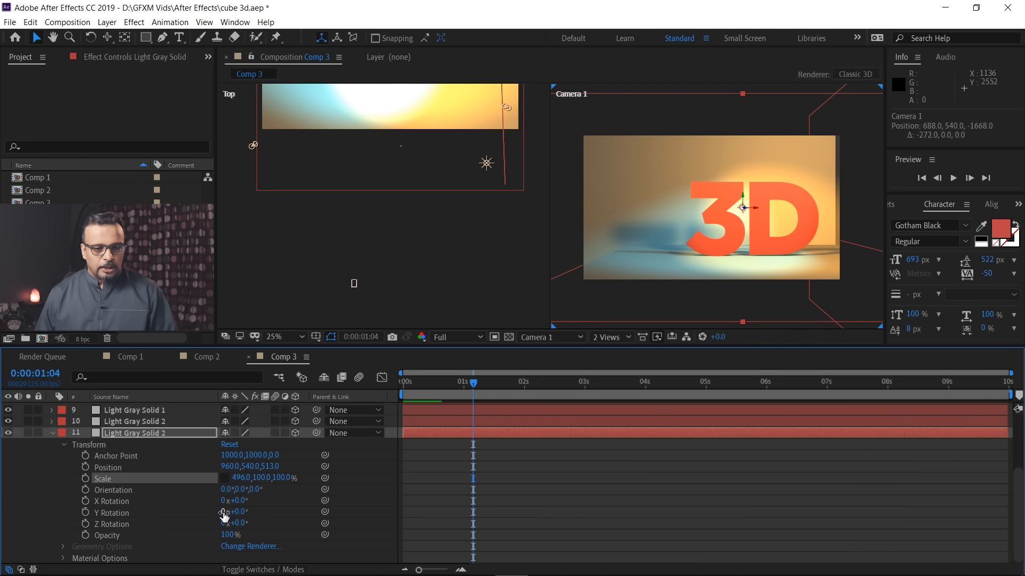
pyautogui.press('u')
# Widen the floor solid, Light Gray Solid 1, to 298% along X only, with its scale proportions unlinked
pyautogui.click(130, 498)
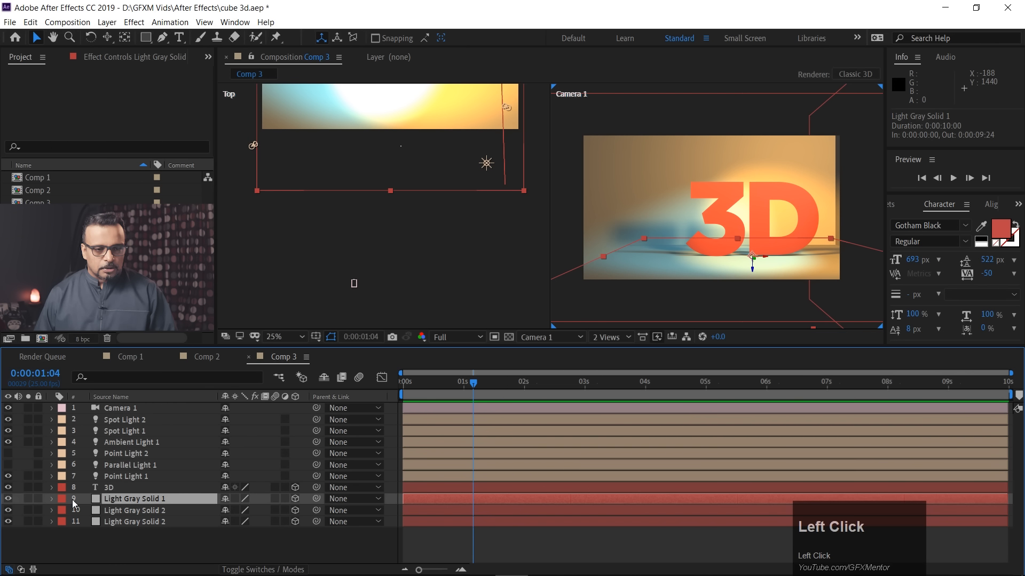
pyautogui.press('F2')
pyautogui.click(53, 498)
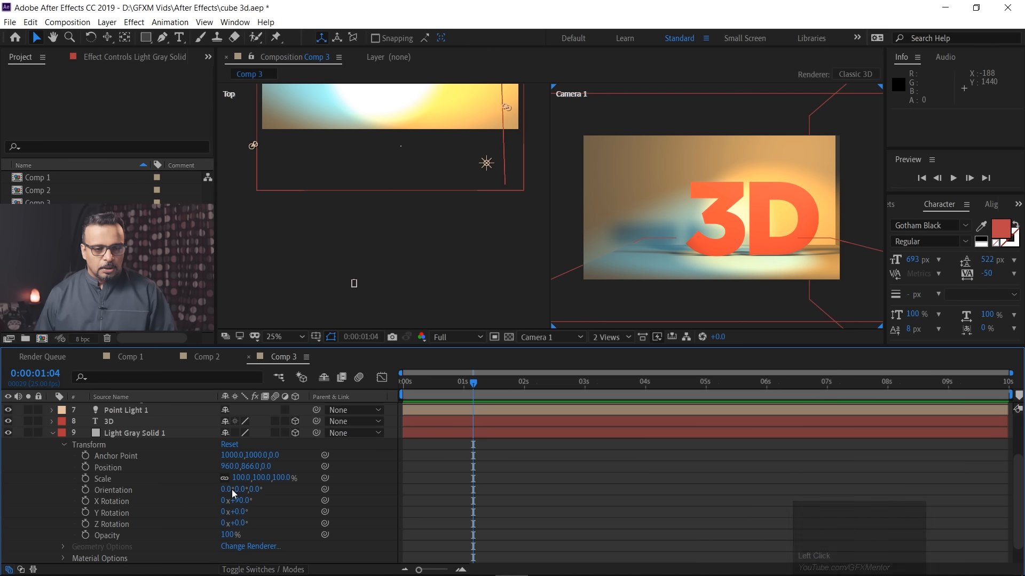
pyautogui.moveTo(238, 479); pyautogui.dragTo(365, 478)
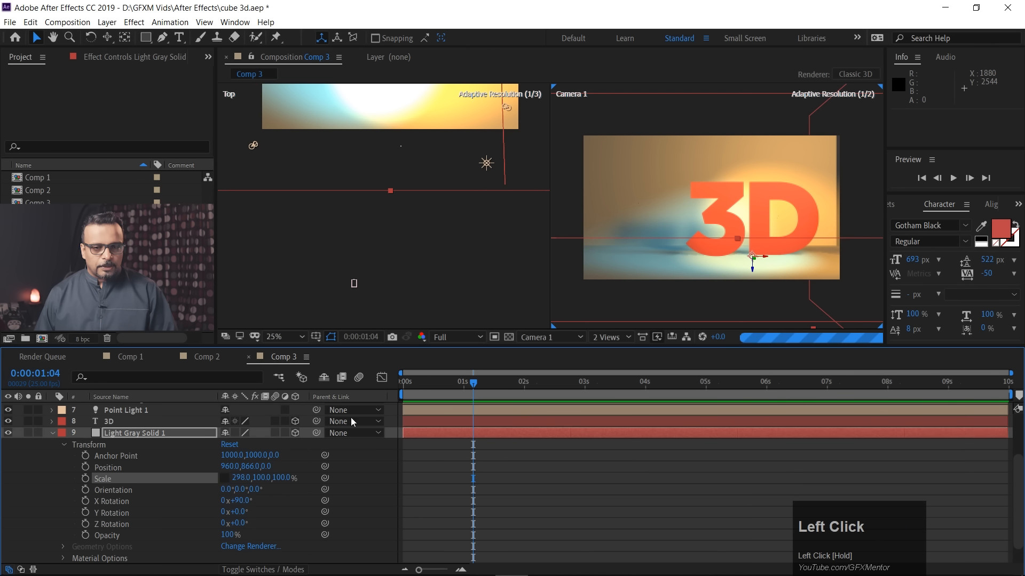
# Return to the start of the timeline, collapse the floor solid and reveal Camera 1's Transform properties
pyautogui.moveTo(471, 385); pyautogui.dragTo(405, 386)
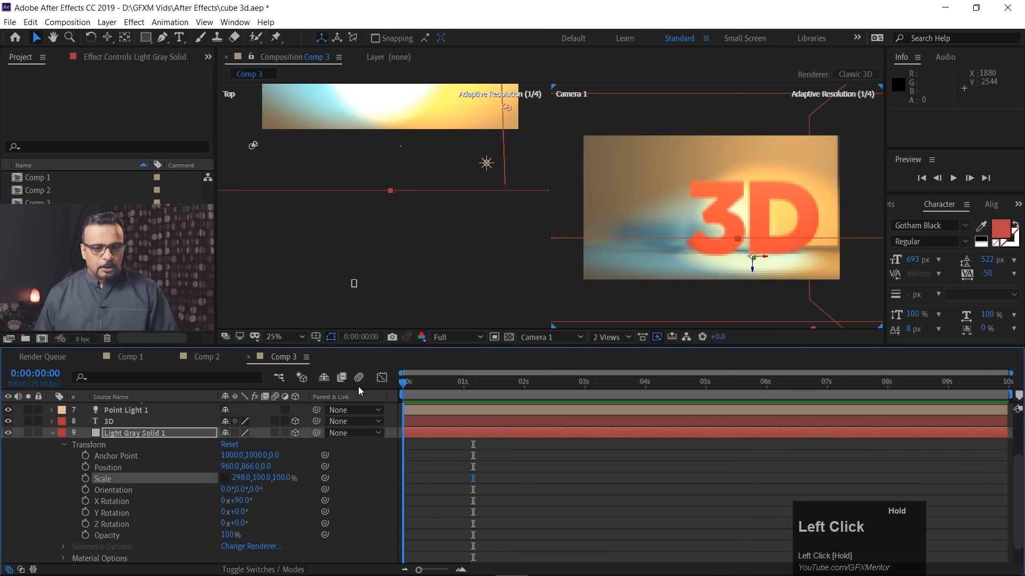
pyautogui.click(52, 433)
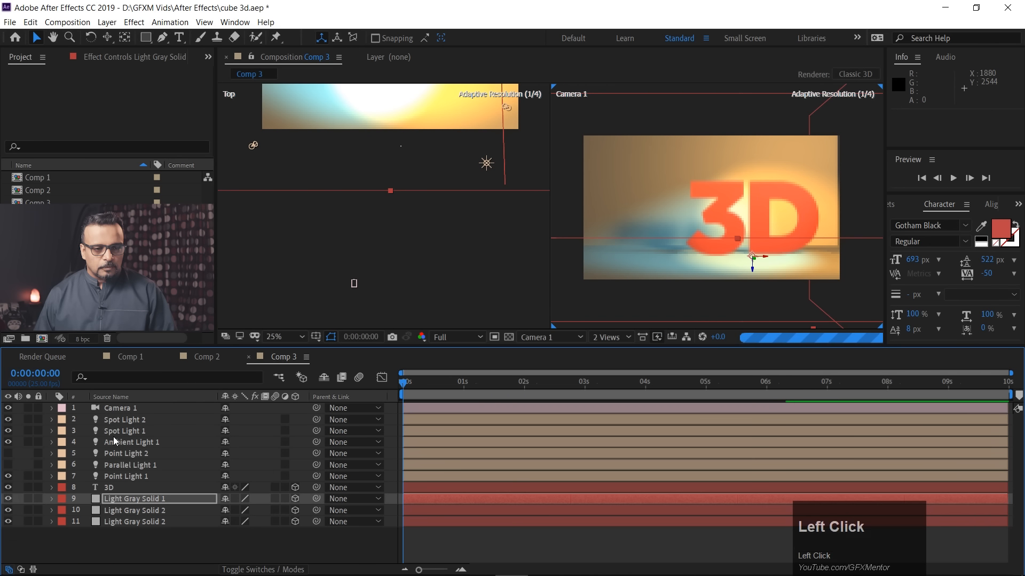
pyautogui.click(118, 408)
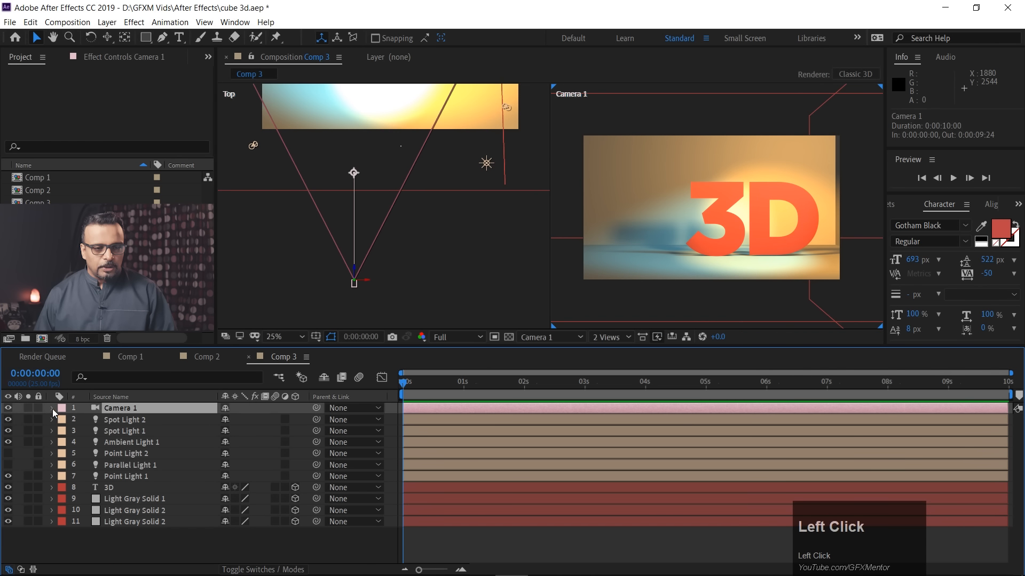
pyautogui.click(52, 409)
pyautogui.click(64, 422)
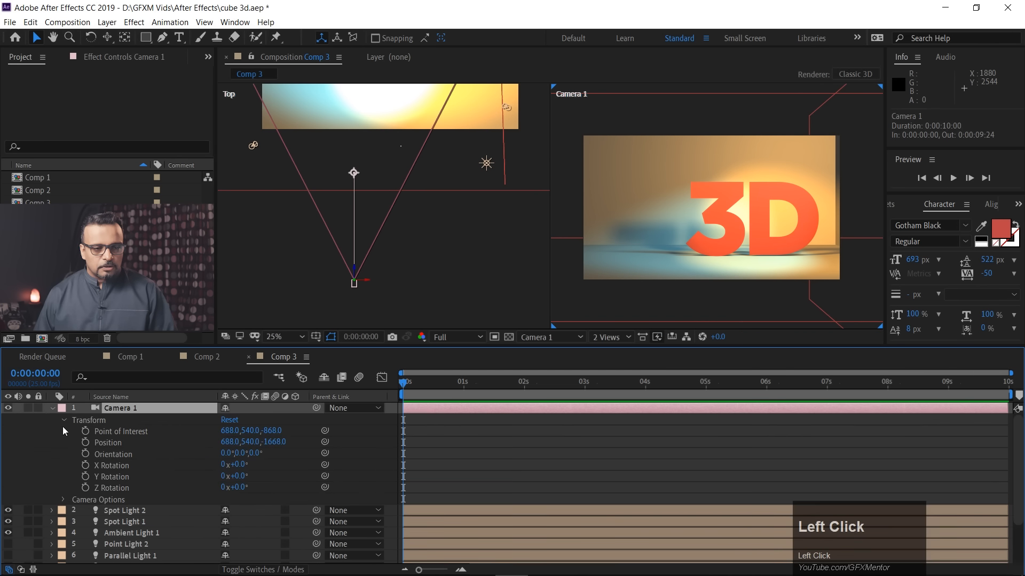
# Set the preview resolution of the Camera 1 view to Third, keeping the current time at the first frame
pyautogui.click(673, 162)
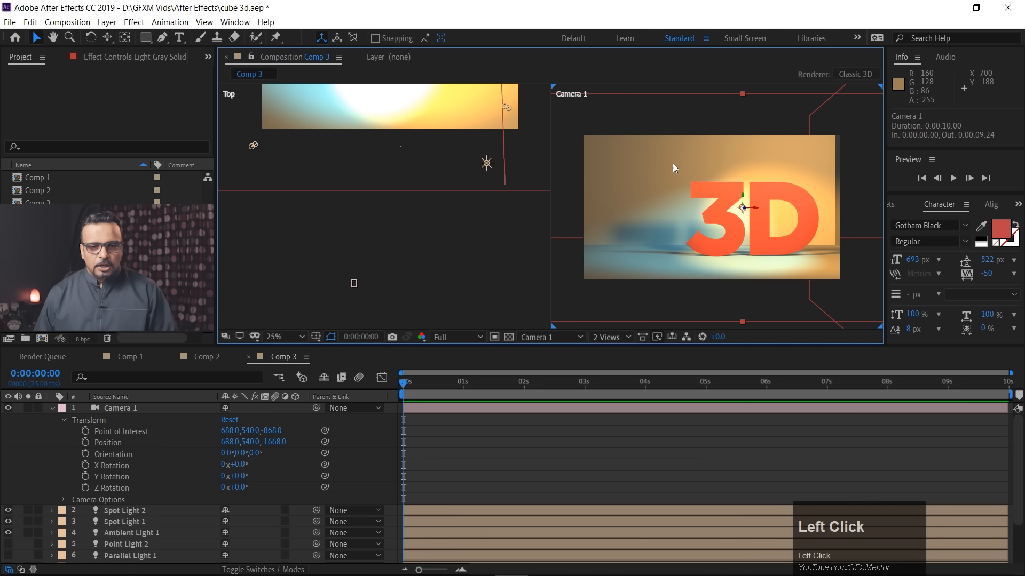
pyautogui.click(454, 336)
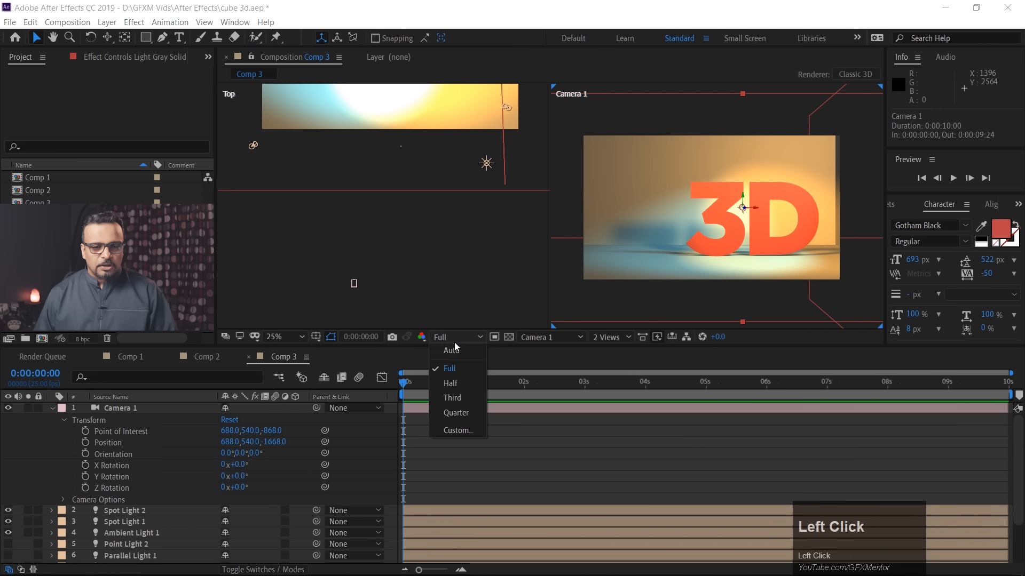
pyautogui.click(457, 398)
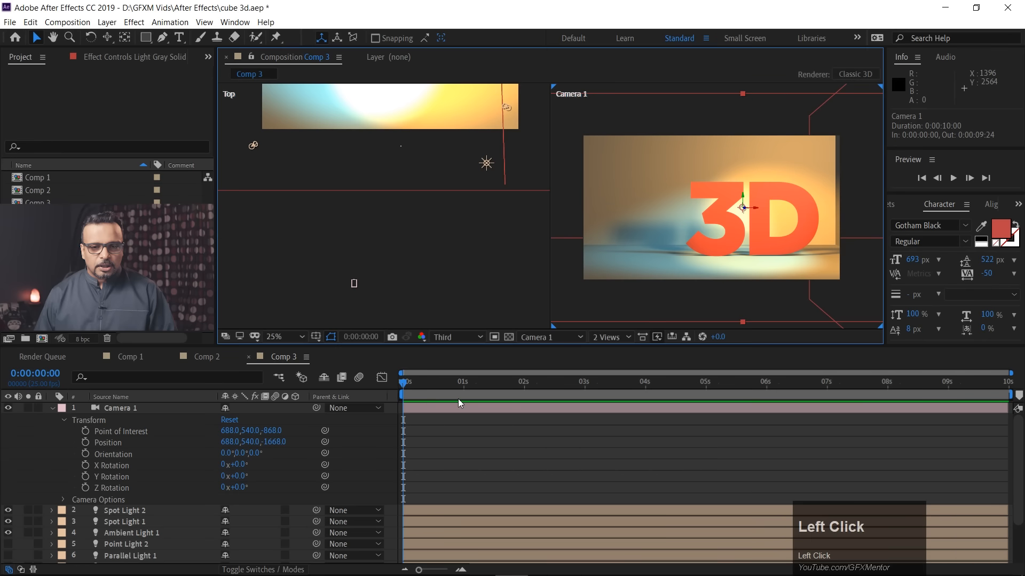
pyautogui.moveTo(402, 383); pyautogui.dragTo(380, 389)
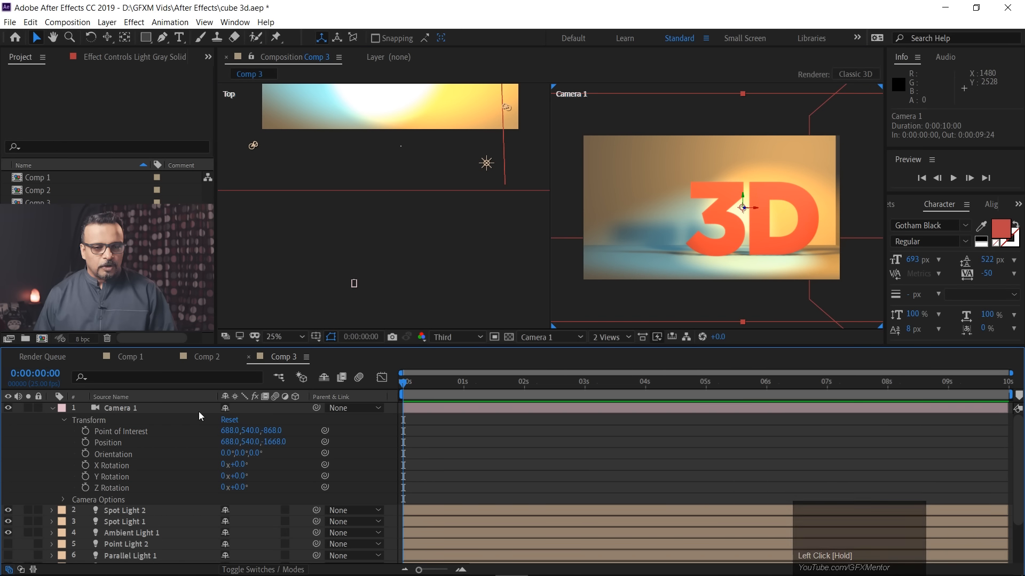
# Select the camera in the Top view and check its camera type in Camera 1's settings
pyautogui.click(354, 283)
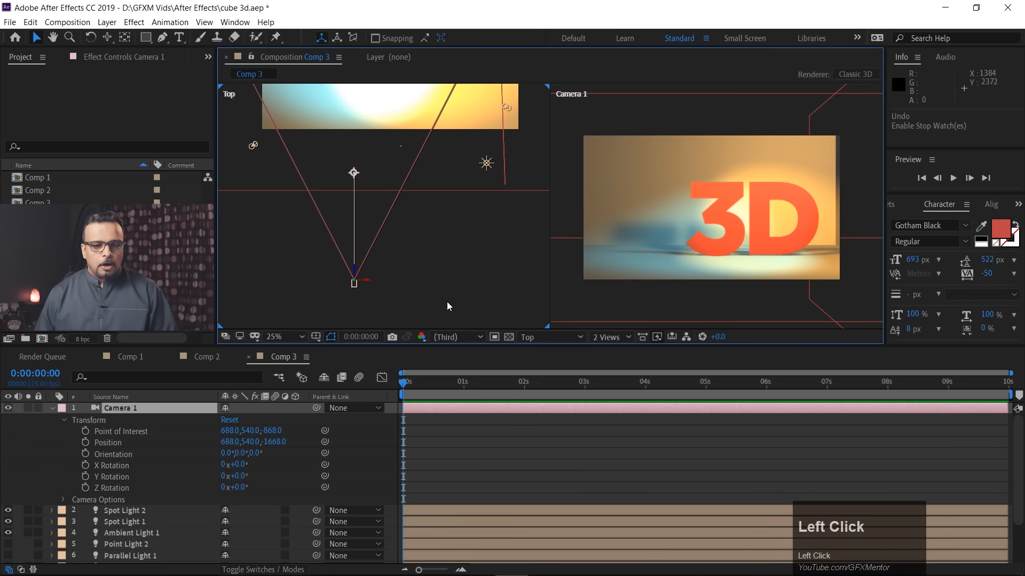
pyautogui.scroll(2, 443, 281)
pyautogui.scroll(-4, 444, 280)
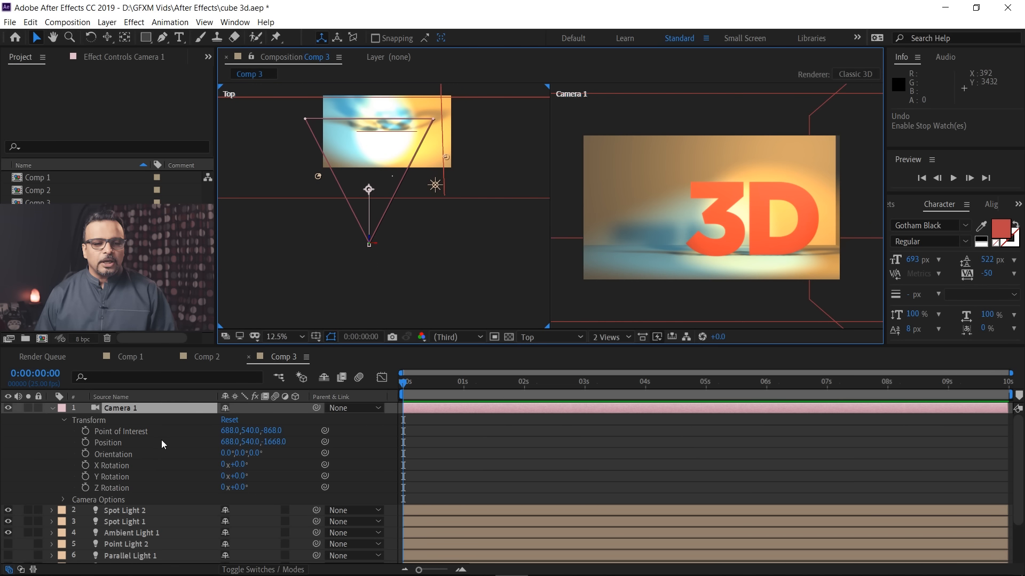
pyautogui.doubleClick(151, 408)
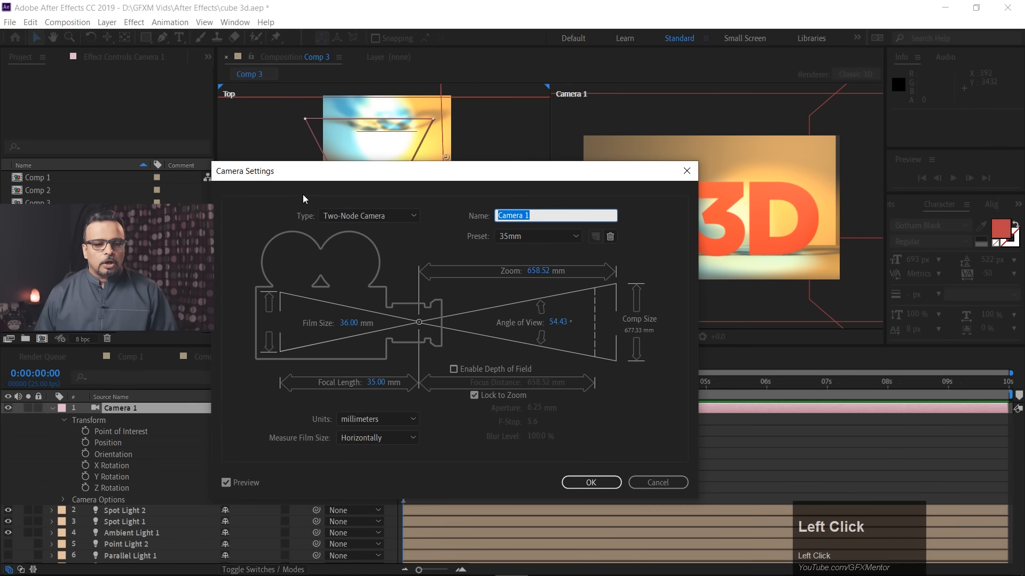
pyautogui.click(347, 214)
pyautogui.click(350, 213)
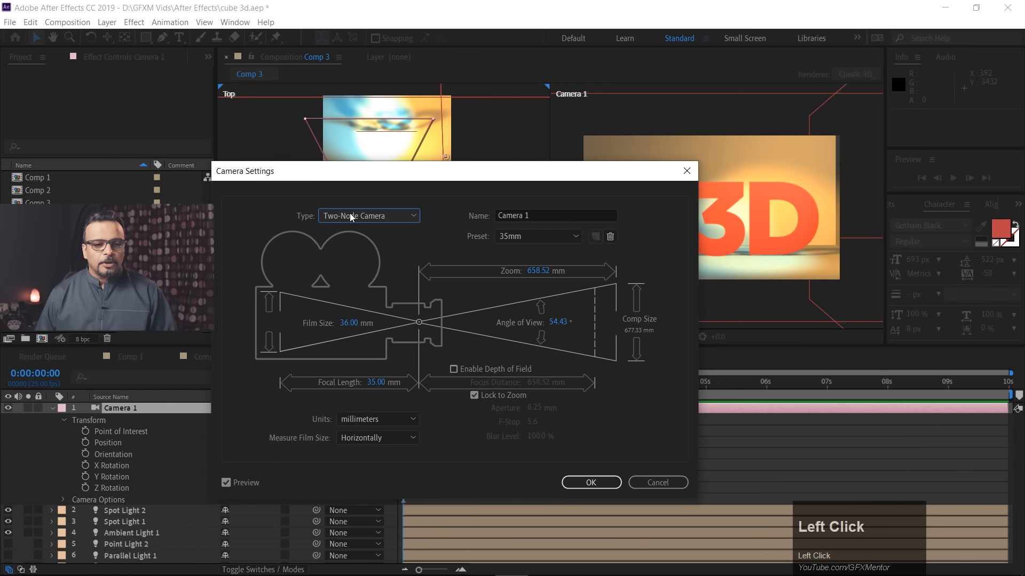
pyautogui.click(612, 485)
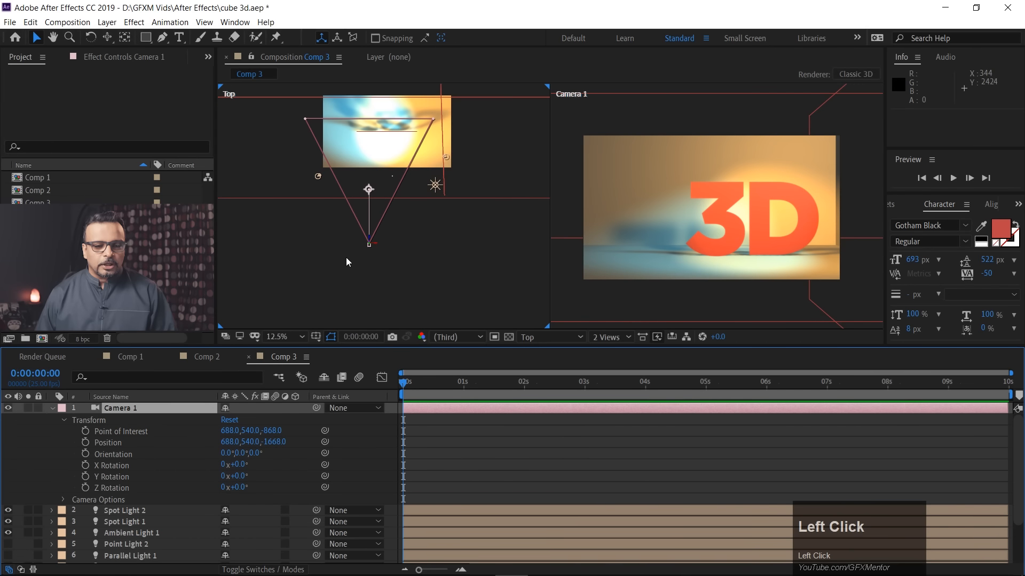
# Try moving Camera 1's point of interest and its body separately in the Top view
pyautogui.scroll(2, 346, 256)
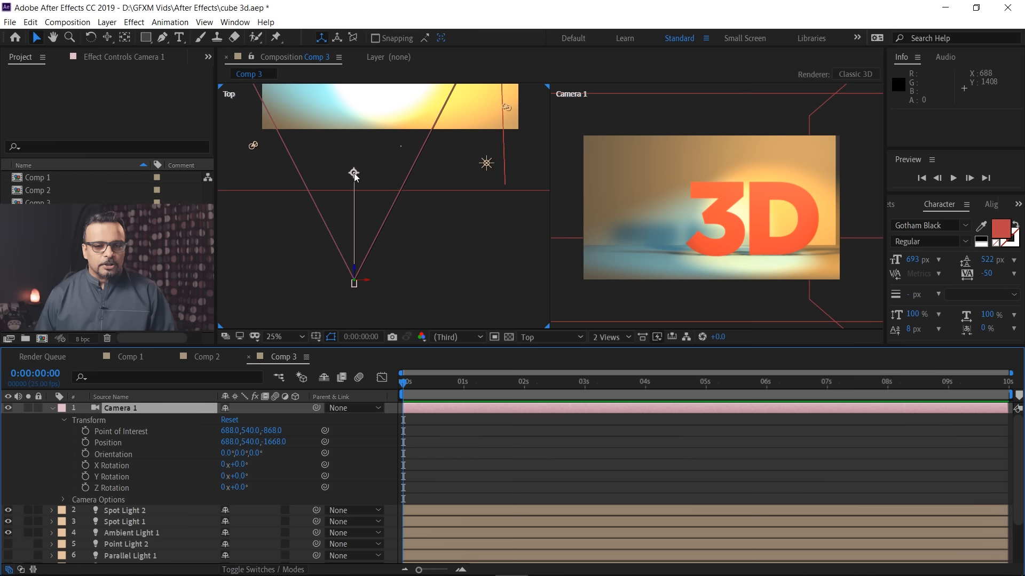
pyautogui.moveTo(354, 172)
pyautogui.mouseDown()
pyautogui.moveTo(395, 179)
pyautogui.moveTo(345, 175)
pyautogui.mouseUp()
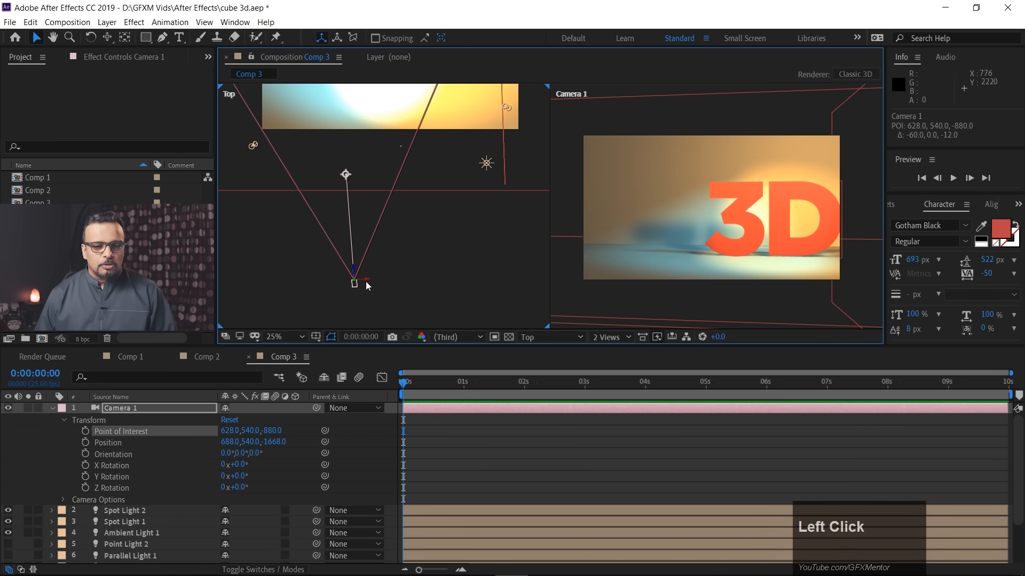
pyautogui.moveTo(367, 283); pyautogui.dragTo(432, 279)
pyautogui.hotkey('ctrl', 'z')
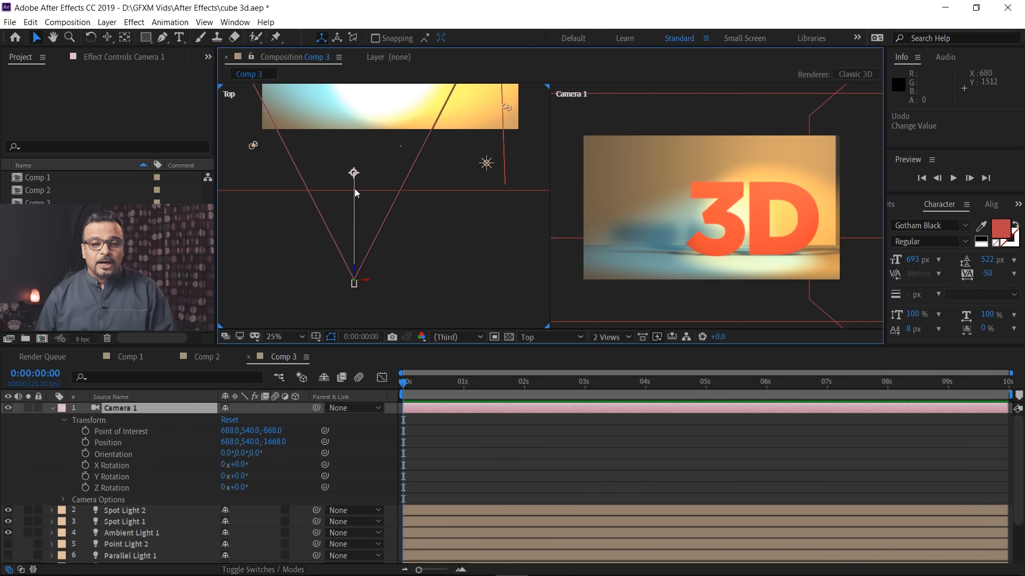
pyautogui.scroll(-1, 369, 203)
pyautogui.moveTo(380, 216); pyautogui.dragTo(401, 232)
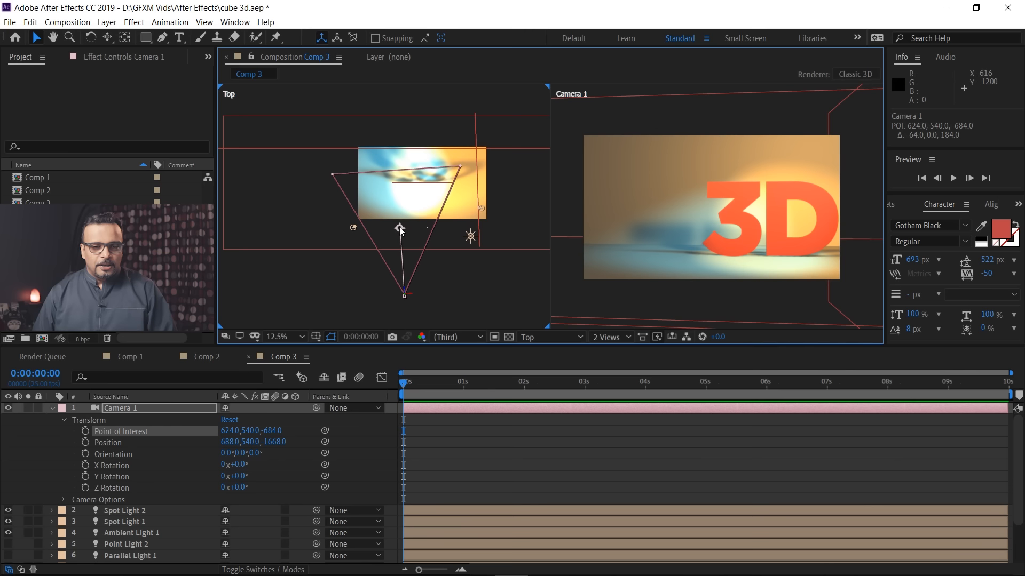
# Reset Camera 1's transform and slide the whole camera along its X axis in the Top view, to an X position of about -536
pyautogui.click(231, 419)
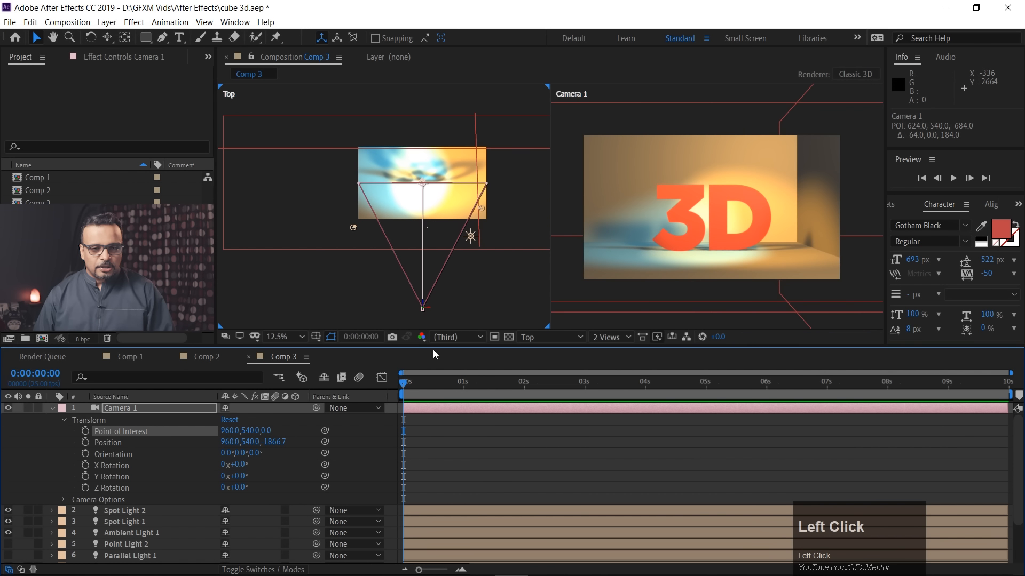
pyautogui.moveTo(422, 308); pyautogui.dragTo(379, 308)
pyautogui.moveTo(372, 304); pyautogui.dragTo(331, 302)
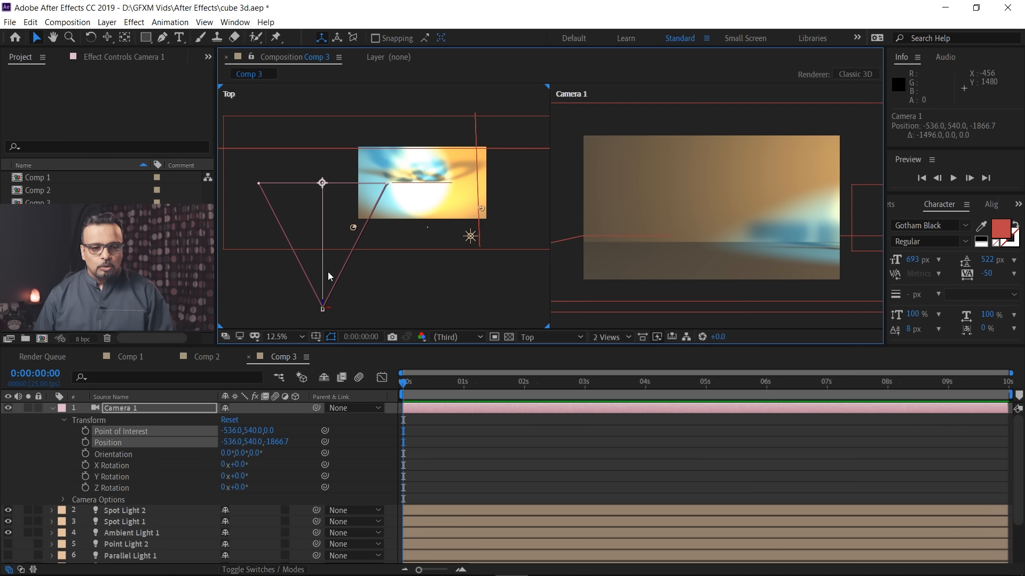
# Keyframe Camera 1's Point of Interest and Position at 0 seconds, and at 2 seconds with the camera slid to an X position of about 1000
pyautogui.click(86, 442)
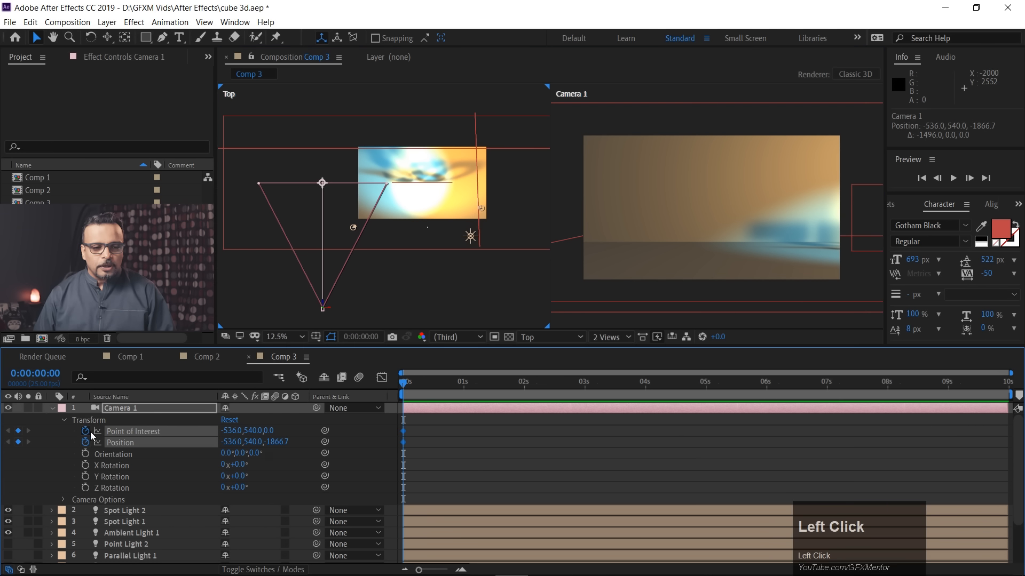
pyautogui.moveTo(401, 390); pyautogui.dragTo(526, 388)
pyautogui.moveTo(327, 308); pyautogui.dragTo(430, 310)
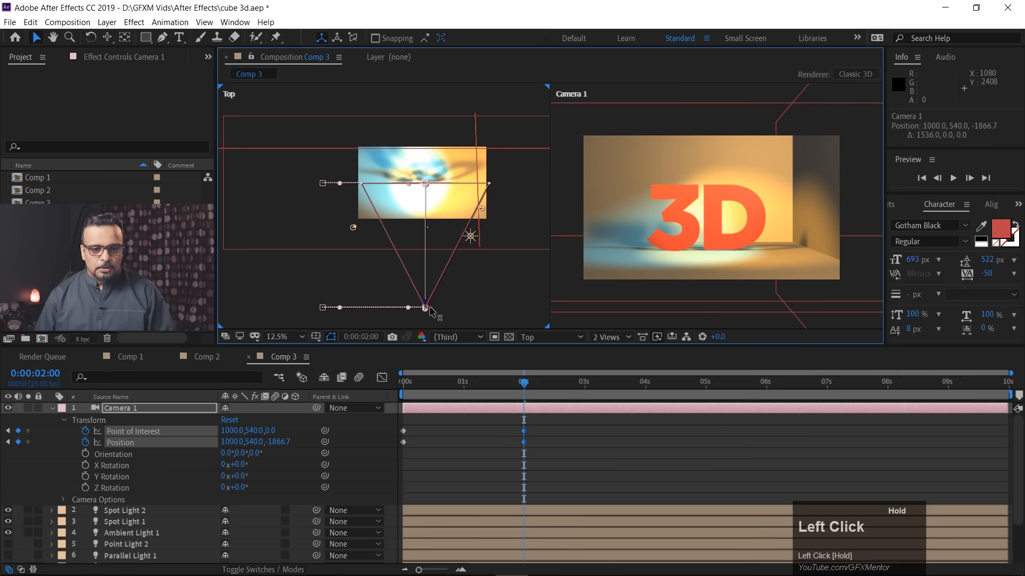
# Preview the two-second camera slide from the first frame in the Camera 1 view
pyautogui.moveTo(518, 392); pyautogui.dragTo(378, 383)
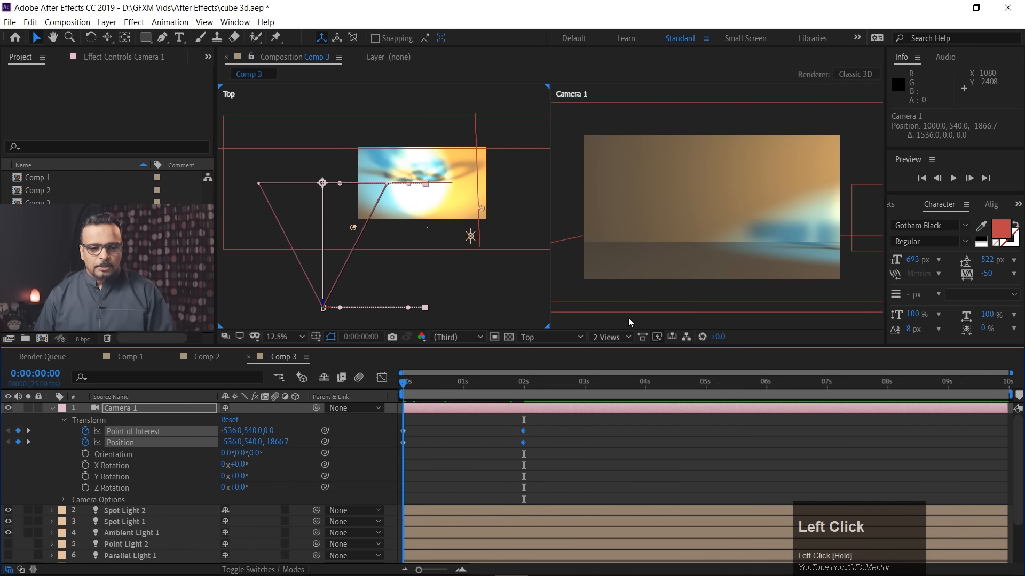
pyautogui.click(733, 116)
pyautogui.press('space')
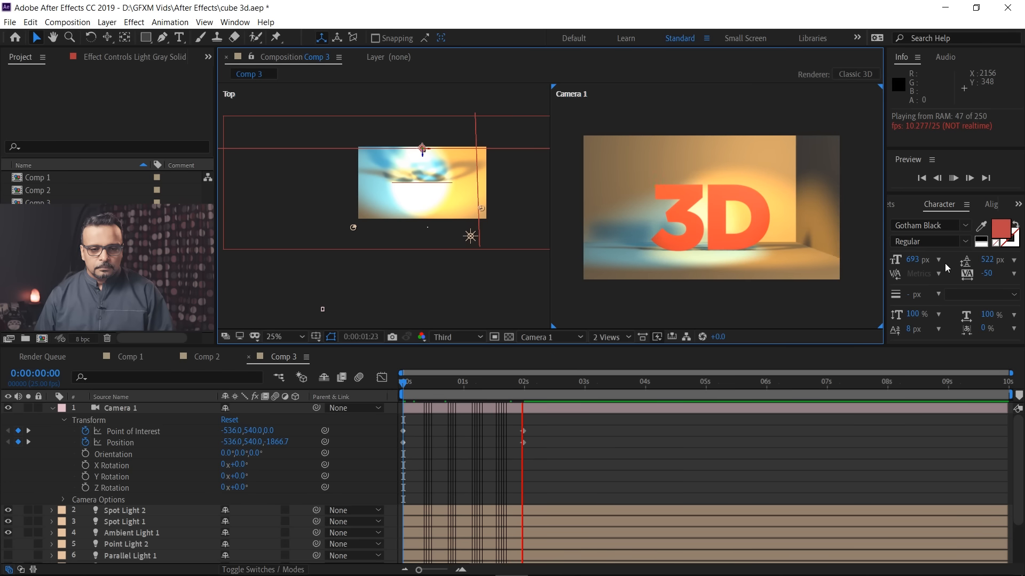
pyautogui.press('space')
# Move Camera 1's ending Point of Interest and Position keyframes to 0:00:03:24 to slow the slide
pyautogui.moveTo(544, 394); pyautogui.dragTo(415, 391)
pyautogui.moveTo(505, 426); pyautogui.dragTo(642, 441)
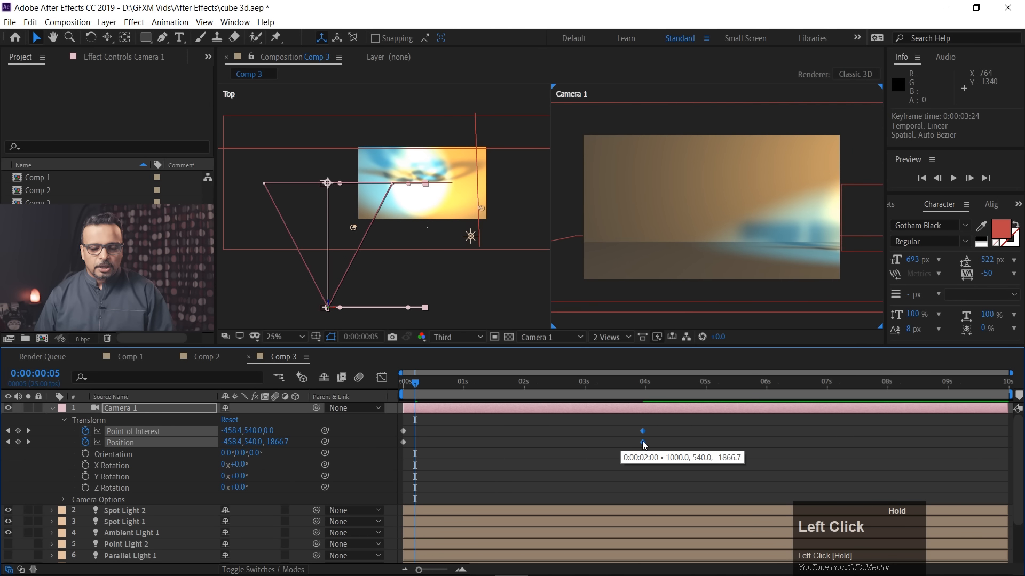
# Play the slowed camera slide several times from the start to check how the 3D text enters the frame
pyautogui.moveTo(414, 380); pyautogui.dragTo(382, 380)
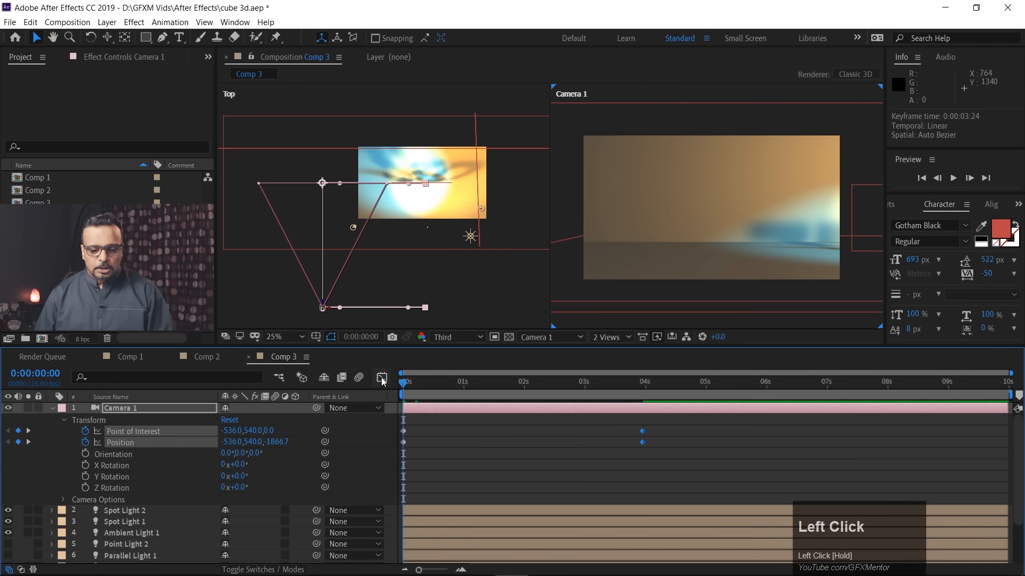
pyautogui.press('space')
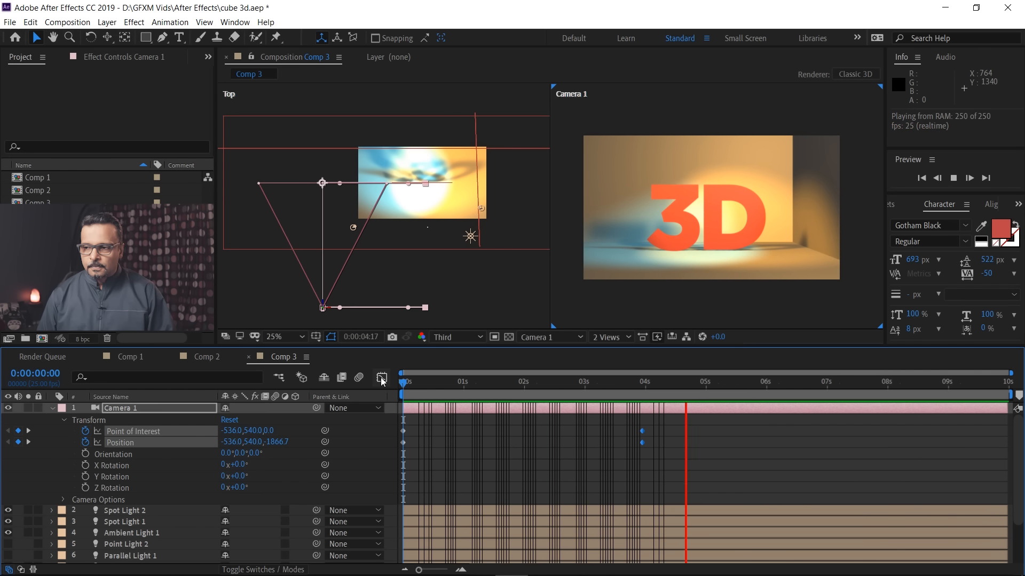
pyautogui.press('space')
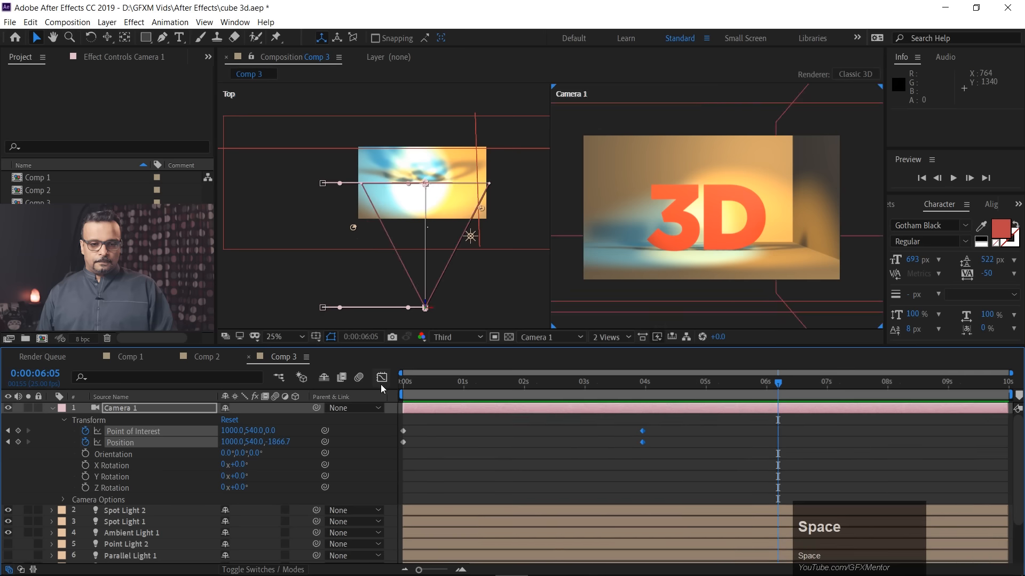
pyautogui.moveTo(416, 382); pyautogui.dragTo(395, 380)
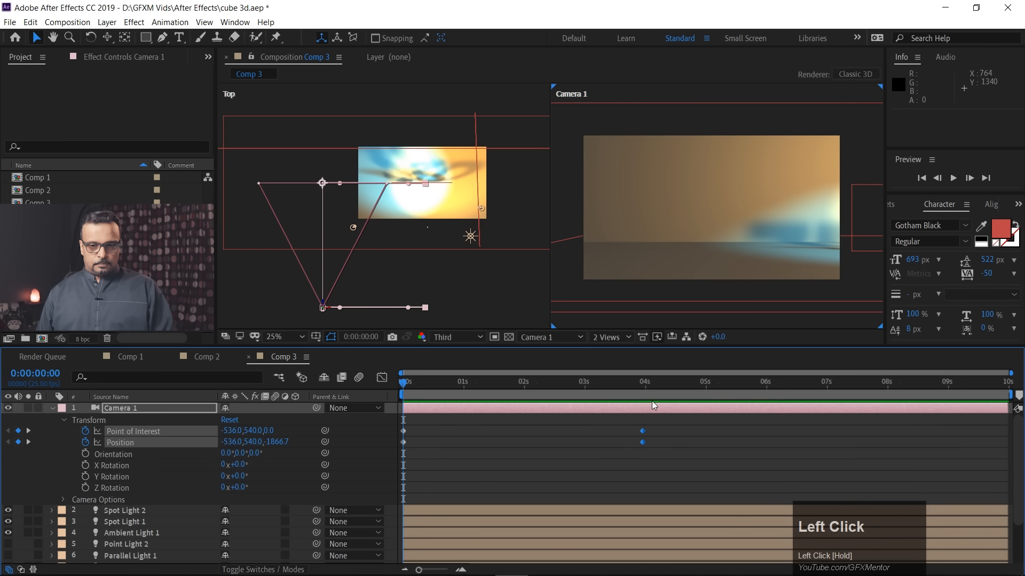
pyautogui.press('space')
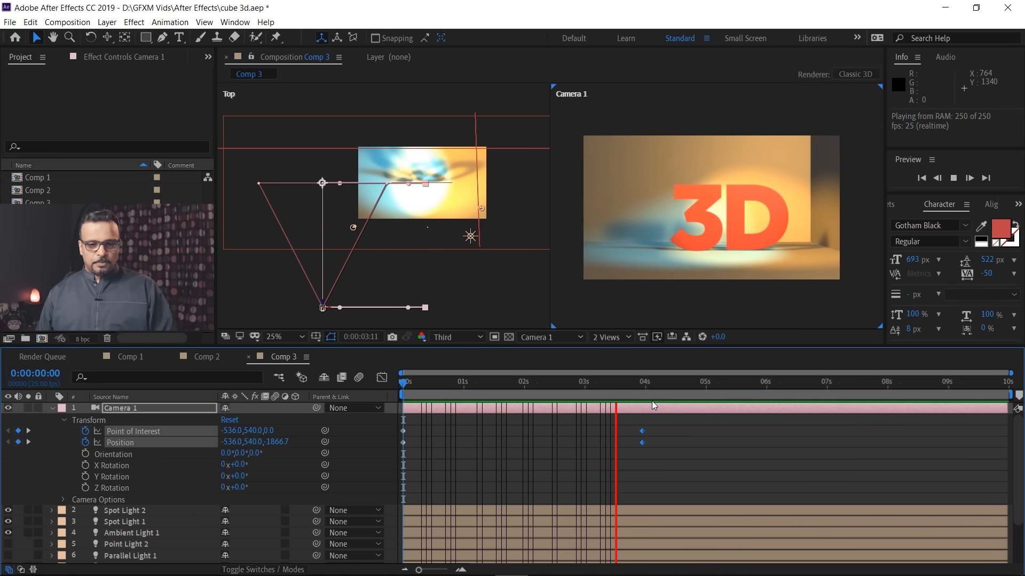
pyautogui.moveTo(614, 396); pyautogui.dragTo(384, 392)
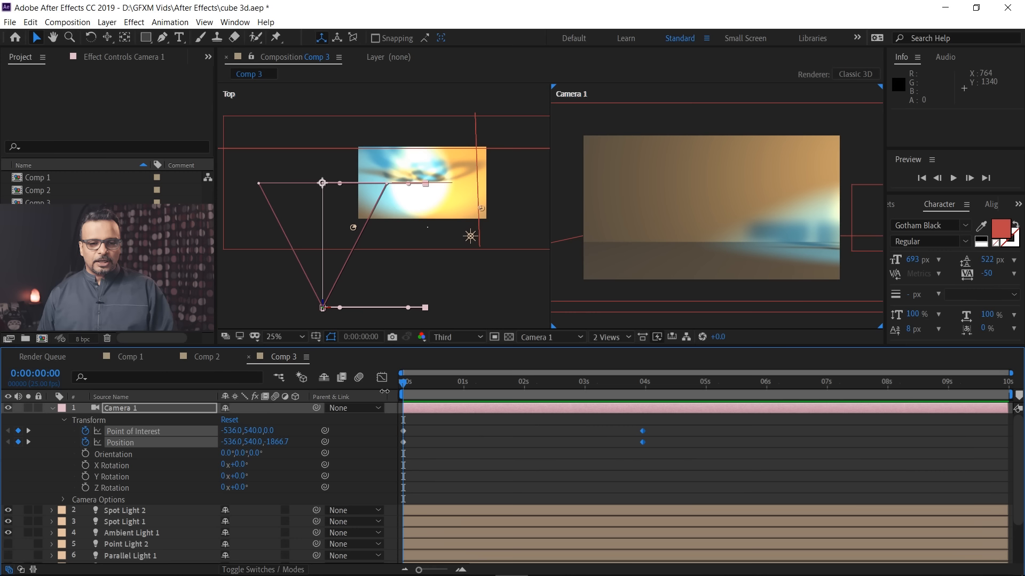
pyautogui.press('space')
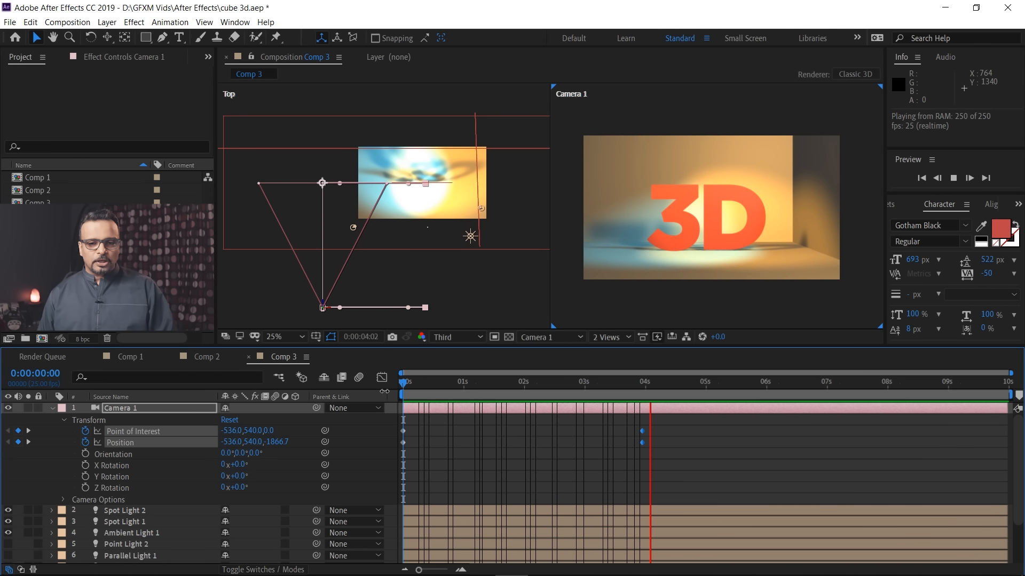
pyautogui.press('space')
pyautogui.click(439, 393)
pyautogui.moveTo(438, 392); pyautogui.dragTo(415, 393)
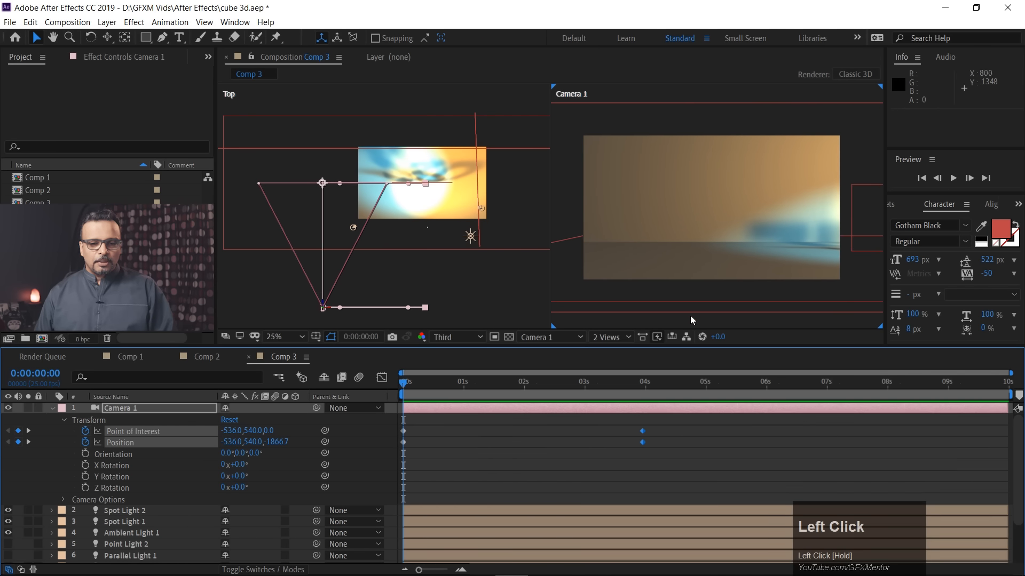
pyautogui.press('space')
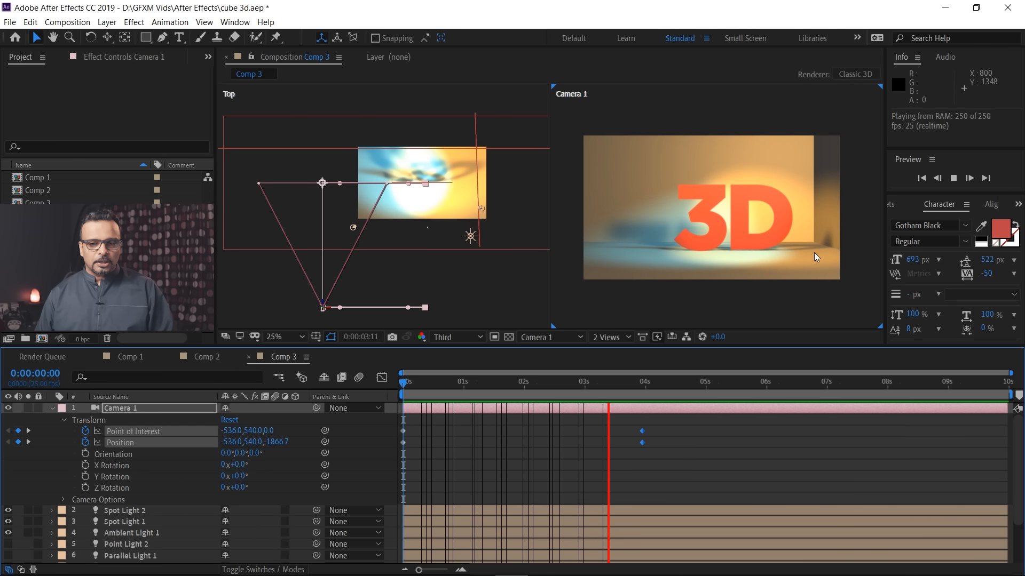
pyautogui.press('space')
# Stop the preview and scrub the camera slide back to the first frame
pyautogui.click(586, 385)
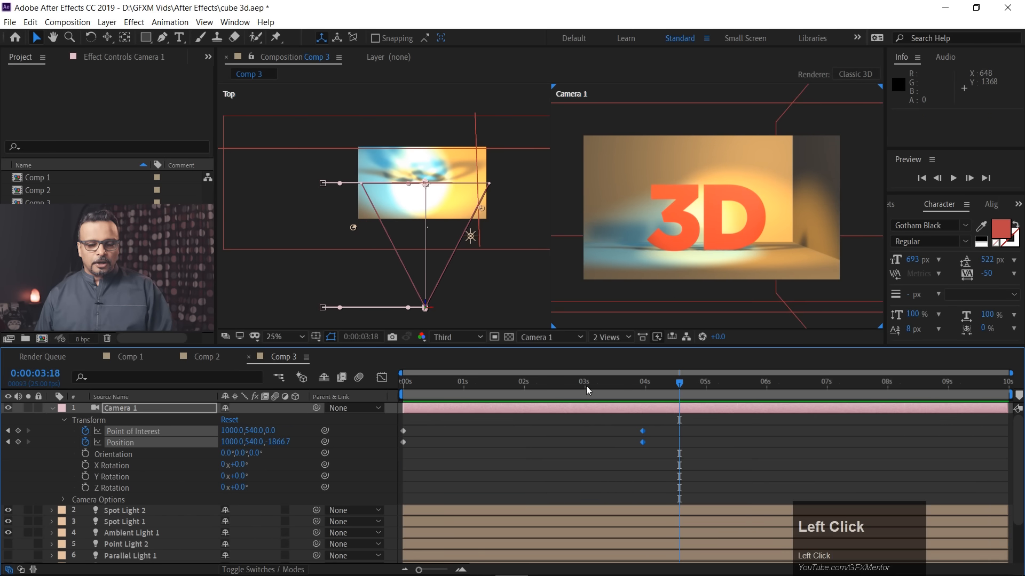
pyautogui.moveTo(586, 386); pyautogui.dragTo(376, 387)
pyautogui.click(323, 183)
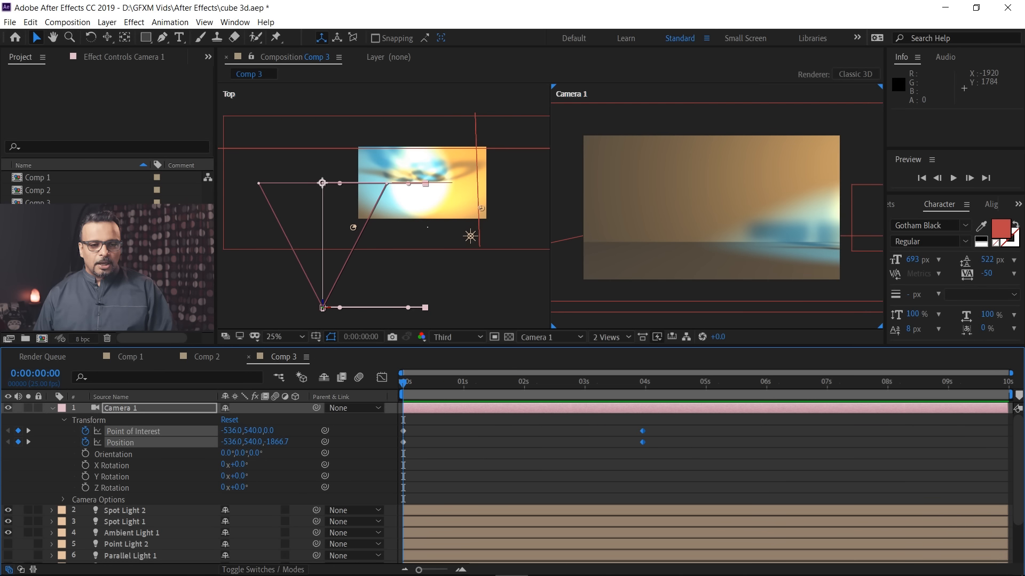
# Create a new 1920 × 1080 composition with the HDTV 1080 25 preset and a 10-second duration
pyautogui.rightClick(102, 283)
pyautogui.click(250, 291)
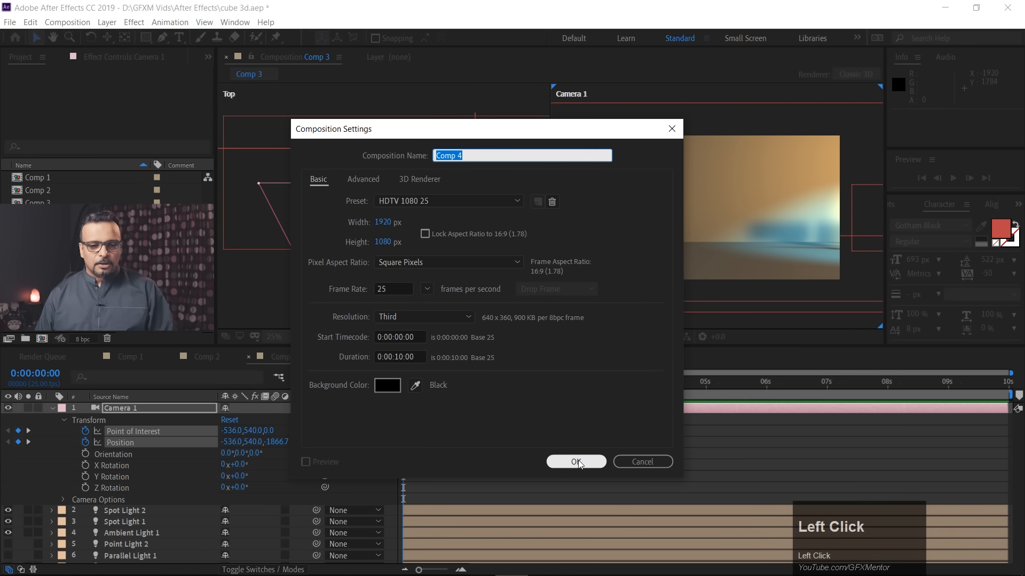
pyautogui.click(577, 461)
# Add a 2000 × 2000 px light gray solid to the new composition
pyautogui.rightClick(77, 424)
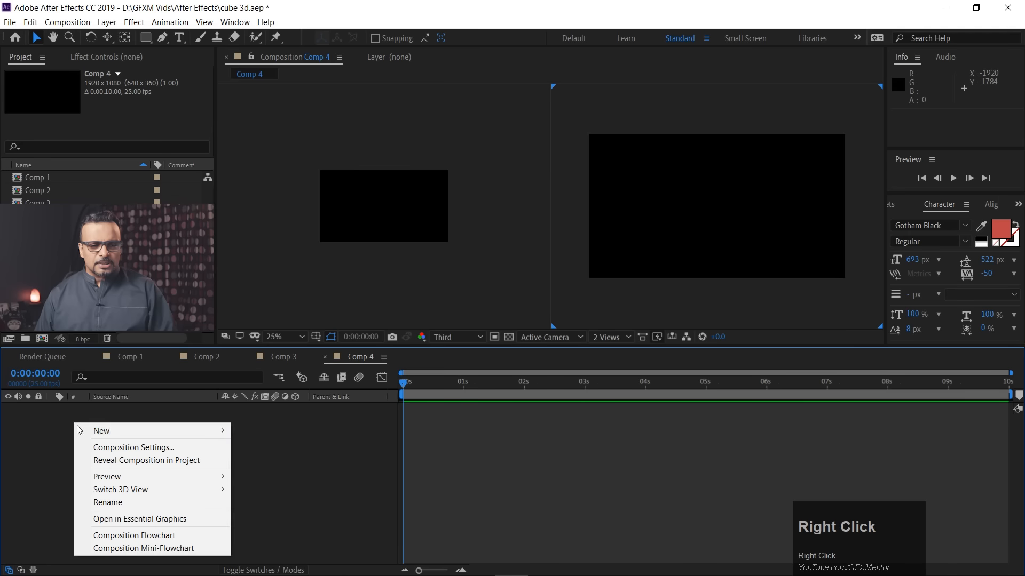
pyautogui.click(174, 430)
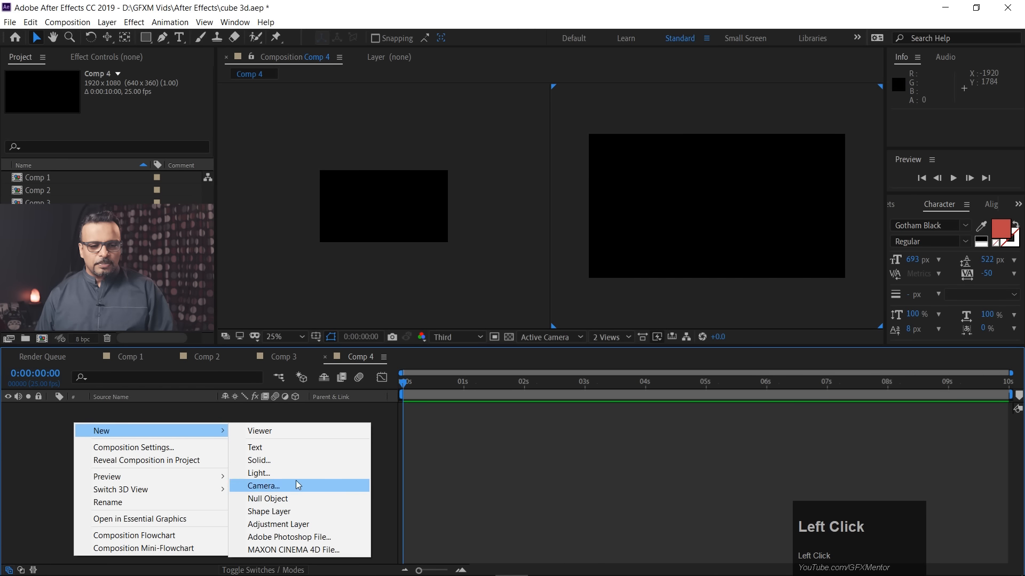
pyautogui.click(291, 460)
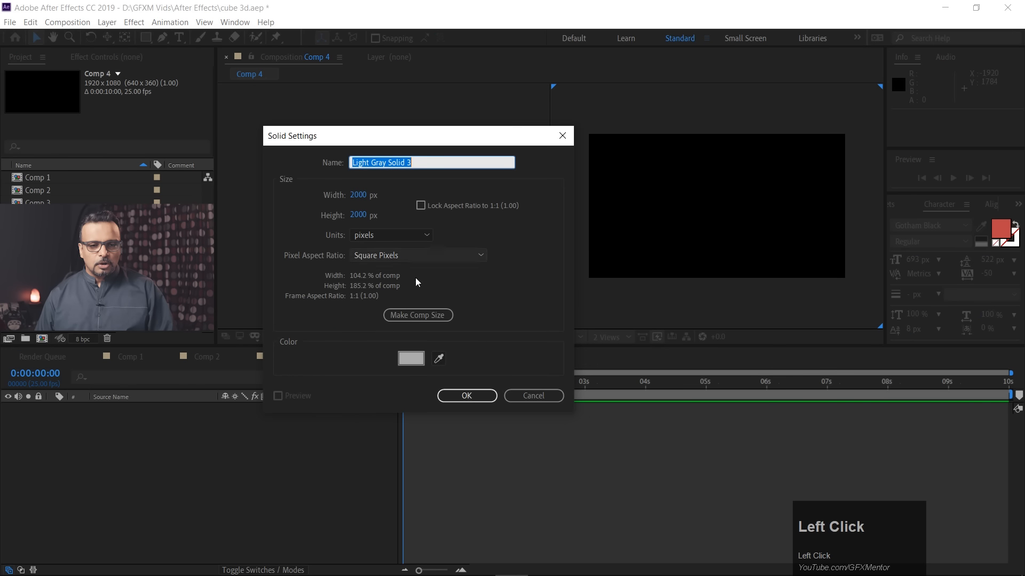
pyautogui.click(466, 396)
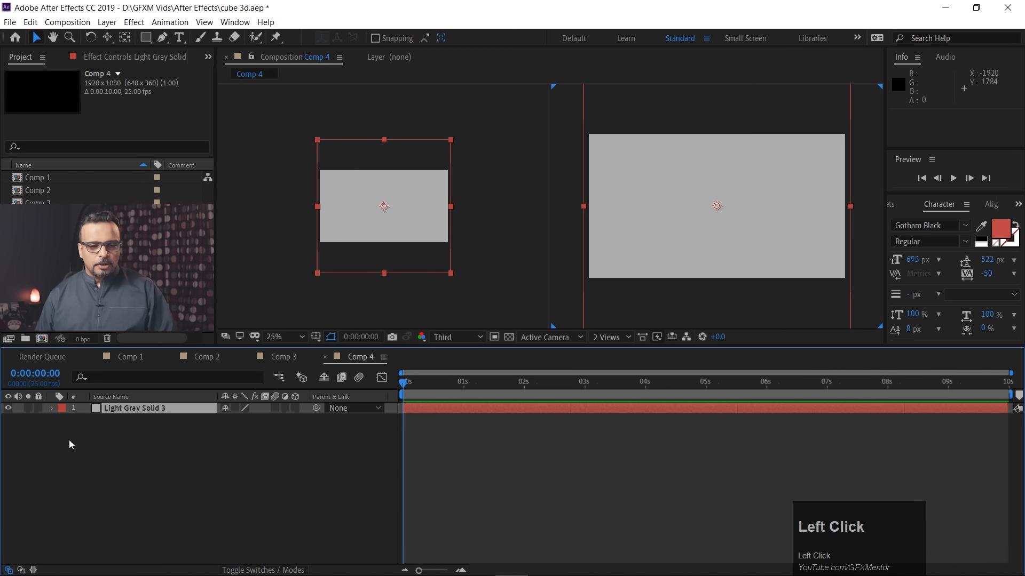
# Add a text layer reading "3D" above the gray solid
pyautogui.rightClick(119, 453)
pyautogui.click(243, 322)
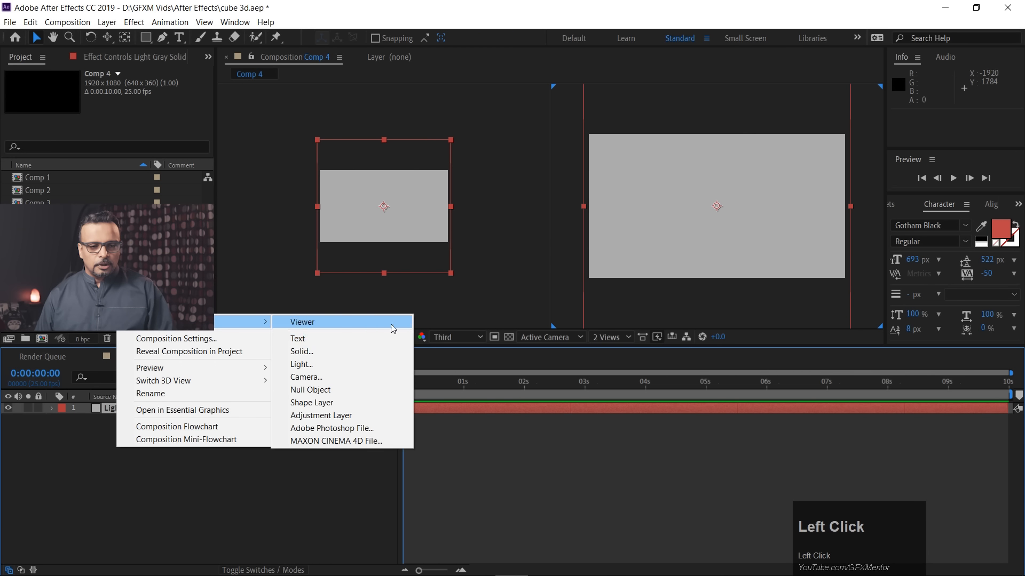
pyautogui.click(344, 340)
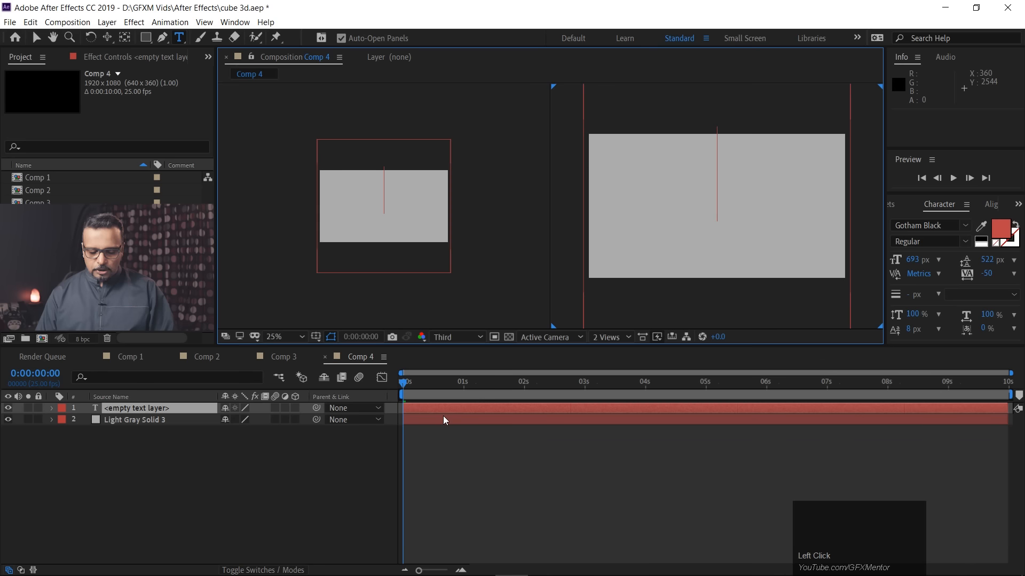
pyautogui.write('3D')
pyautogui.press('KP_Enter')
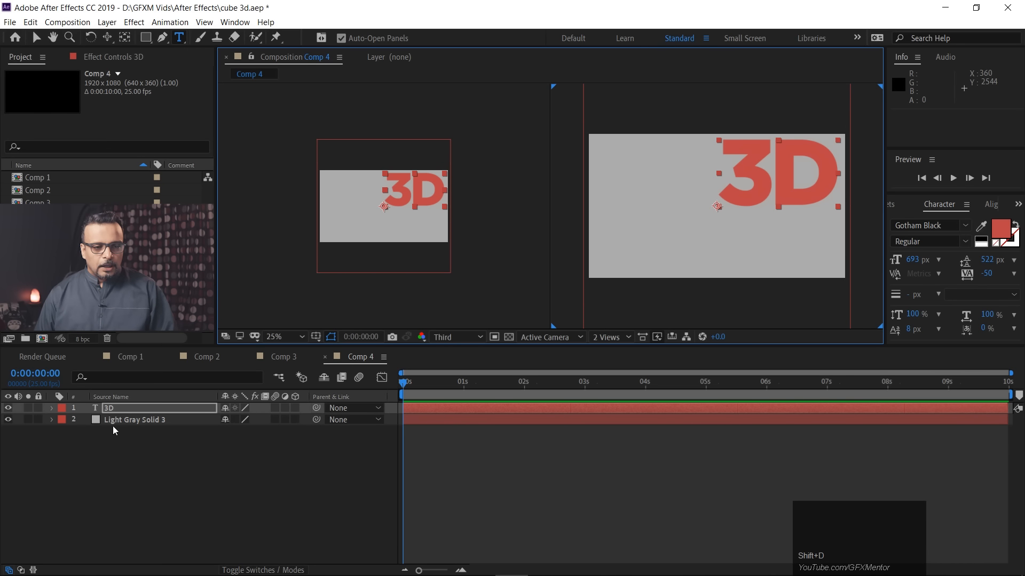
# Make both the gray solid and the text 3D layers
pyautogui.click(120, 420)
pyautogui.moveTo(294, 420); pyautogui.dragTo(294, 409)
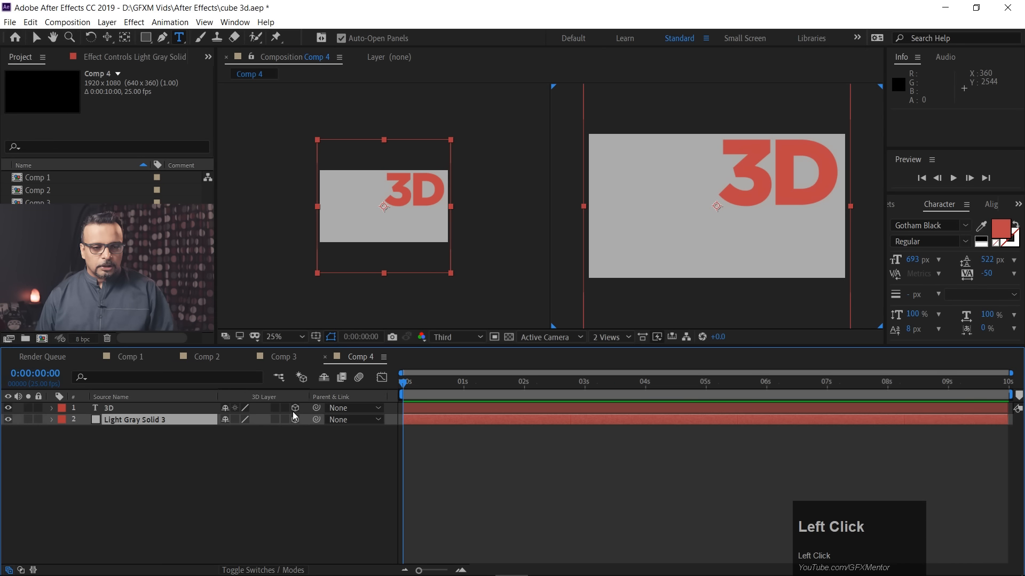
pyautogui.click(126, 456)
# Set the gray solid's X Rotation to 90° so it lies flat as a floor
pyautogui.click(107, 421)
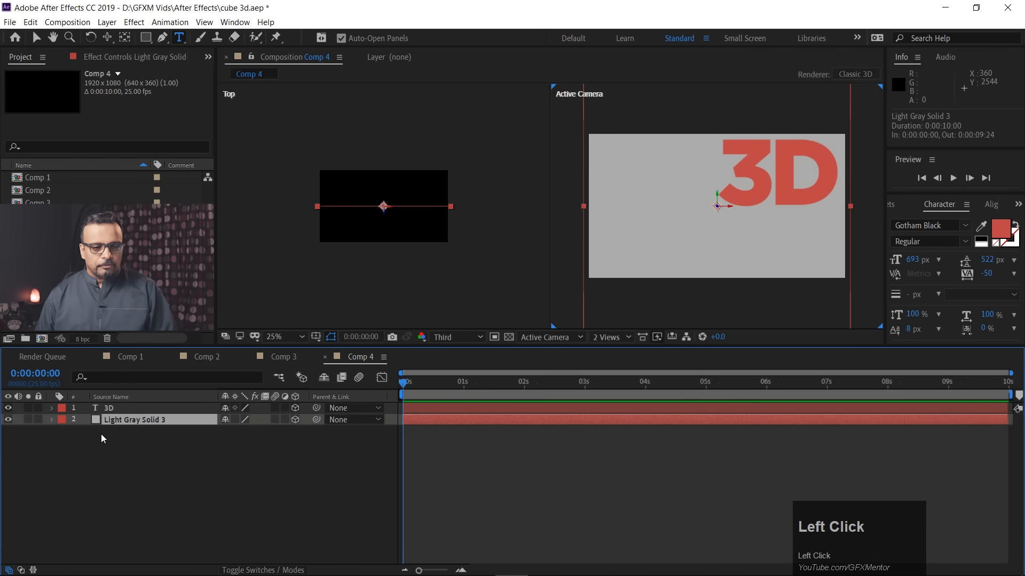
pyautogui.click(51, 420)
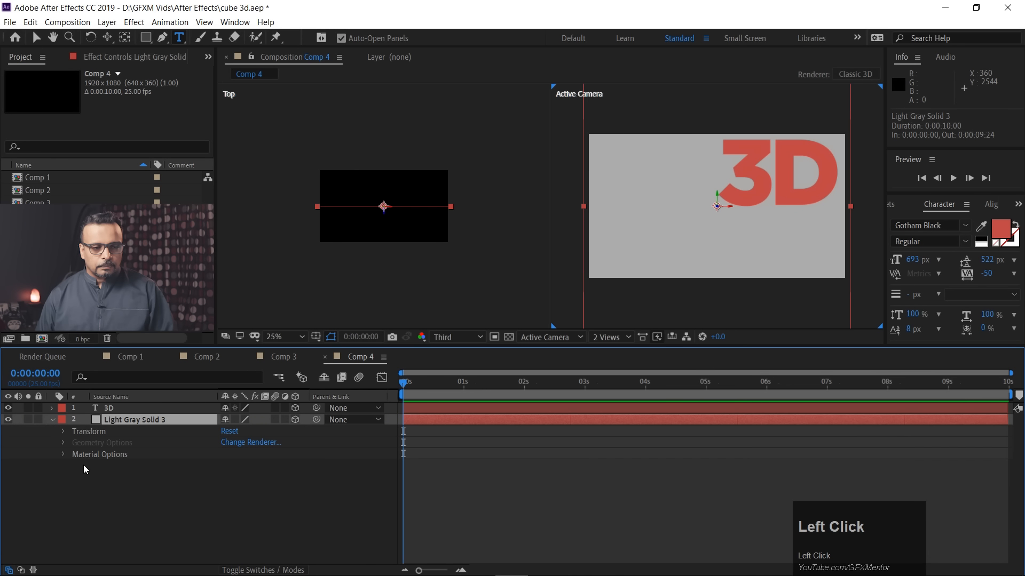
pyautogui.click(64, 431)
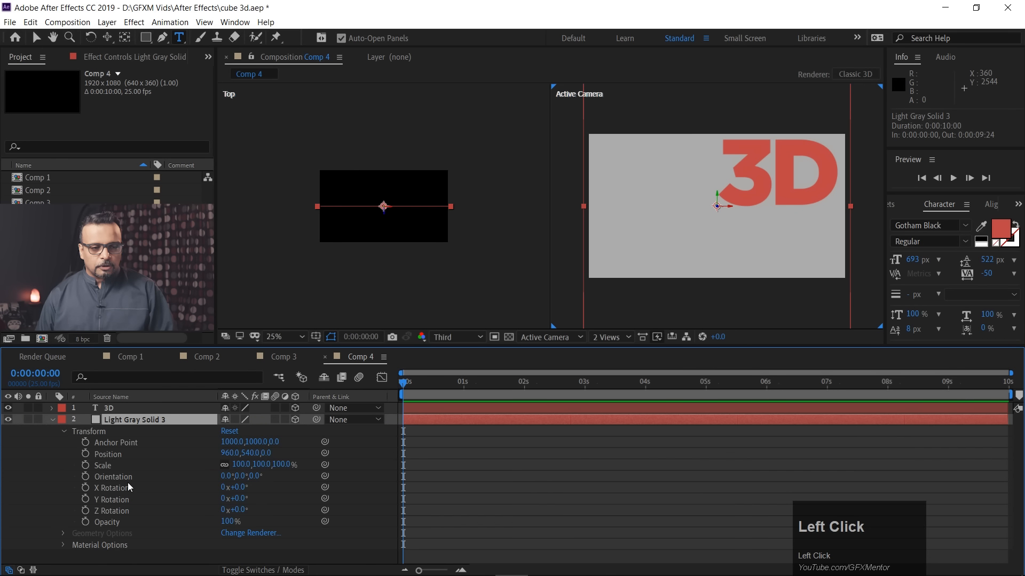
pyautogui.click(247, 487)
pyautogui.write('90')
pyautogui.press('Return')
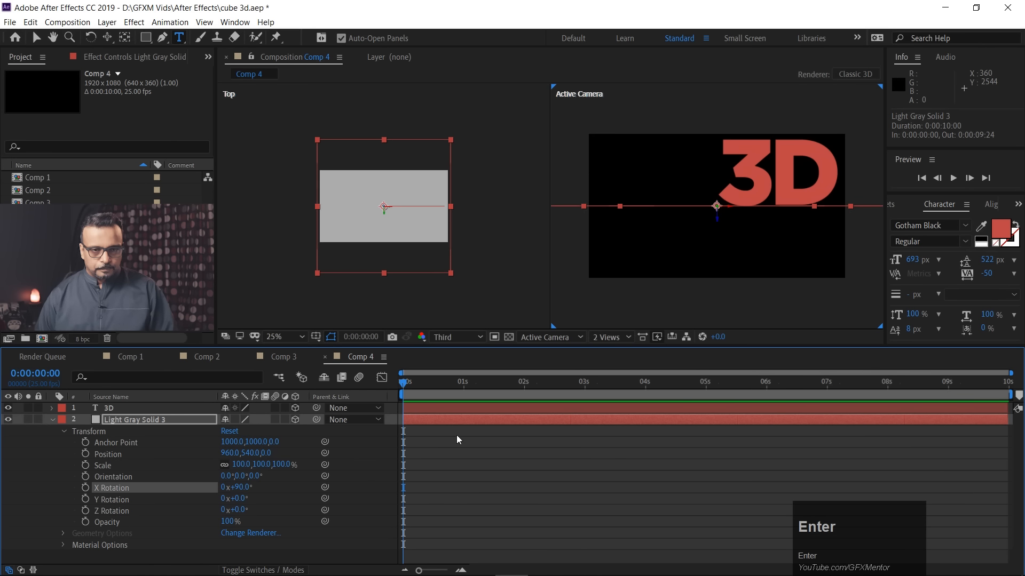
# In the Front view, lower the floor solid to Y position 884 and move the 3D text to 584, 884
pyautogui.click(36, 38)
pyautogui.click(283, 185)
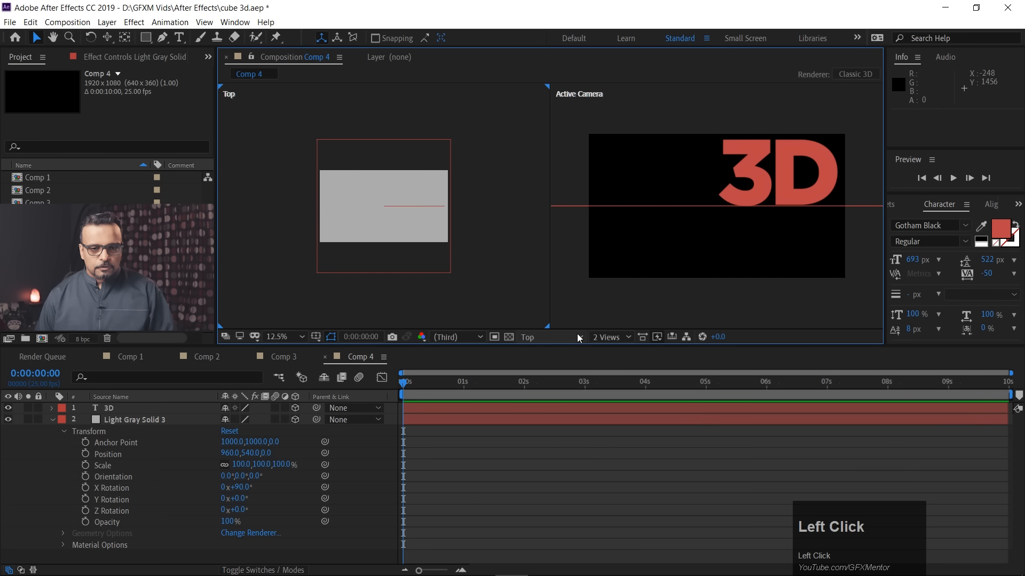
pyautogui.click(556, 337)
pyautogui.click(543, 374)
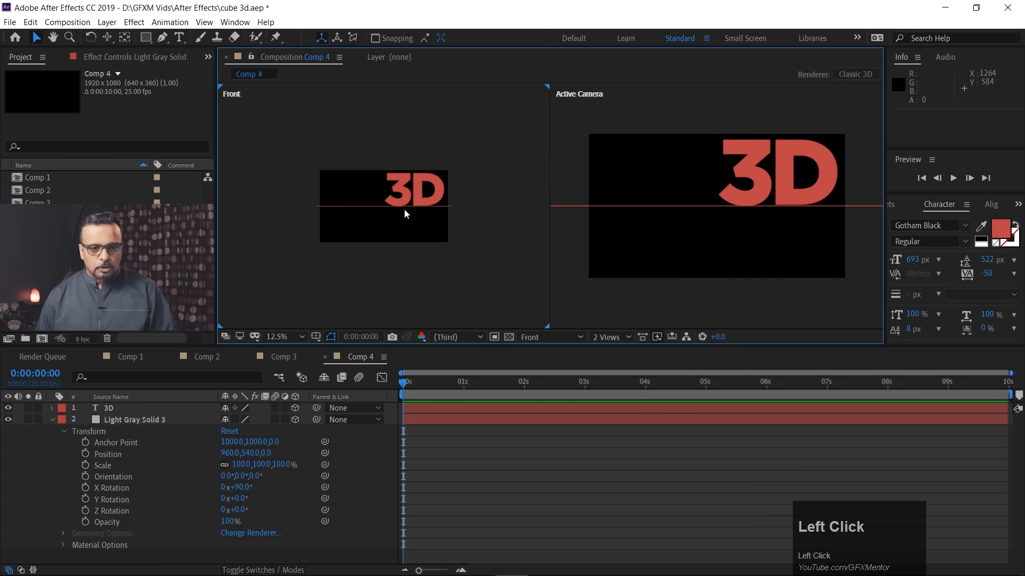
pyautogui.click(375, 206)
pyautogui.moveTo(384, 206)
pyautogui.mouseDown()
pyautogui.moveTo(384, 230)
pyautogui.moveTo(392, 213)
pyautogui.mouseUp()
# Nudge the 3D text up to a Y position of 880 so it stands on the floor
pyautogui.scroll(4, 396, 235)
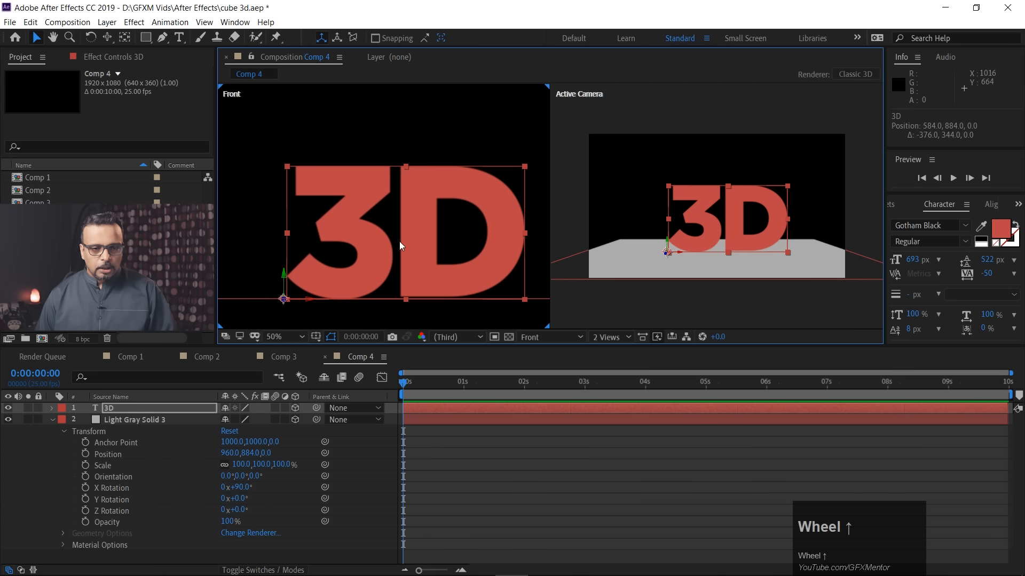
pyautogui.click(436, 212)
pyautogui.moveTo(437, 215); pyautogui.dragTo(436, 214)
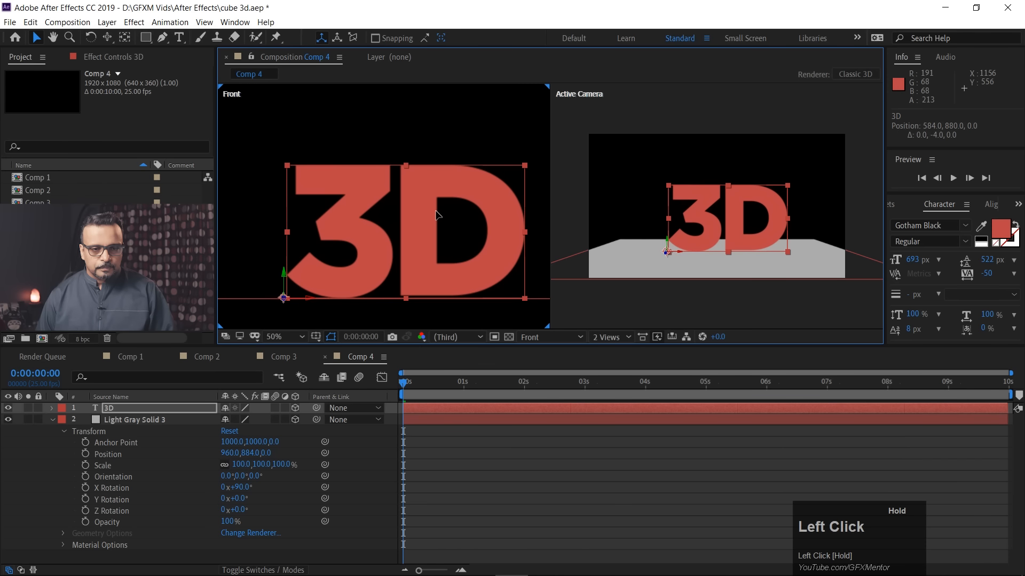
pyautogui.scroll(-4, 433, 288)
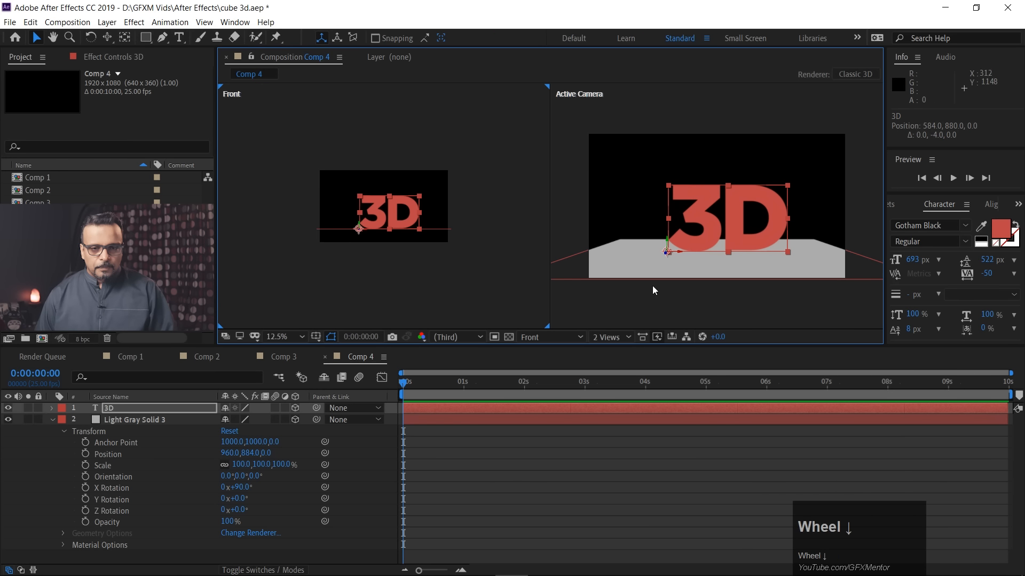
pyautogui.scroll(3, 786, 243)
pyautogui.scroll(-3, 785, 243)
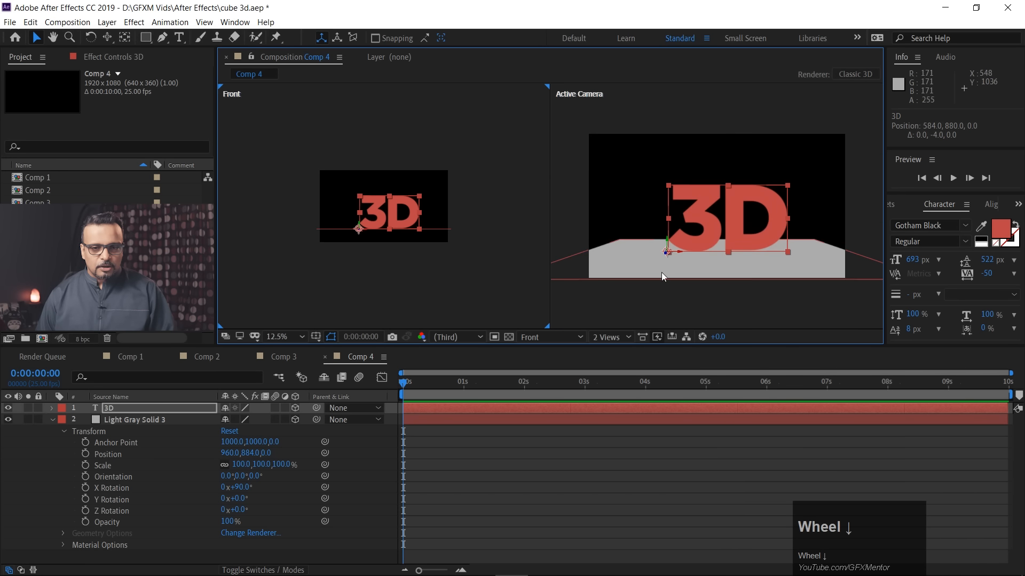
# Collapse the solid's properties and add a two-node camera with the 35mm preset
pyautogui.click(53, 420)
pyautogui.rightClick(88, 443)
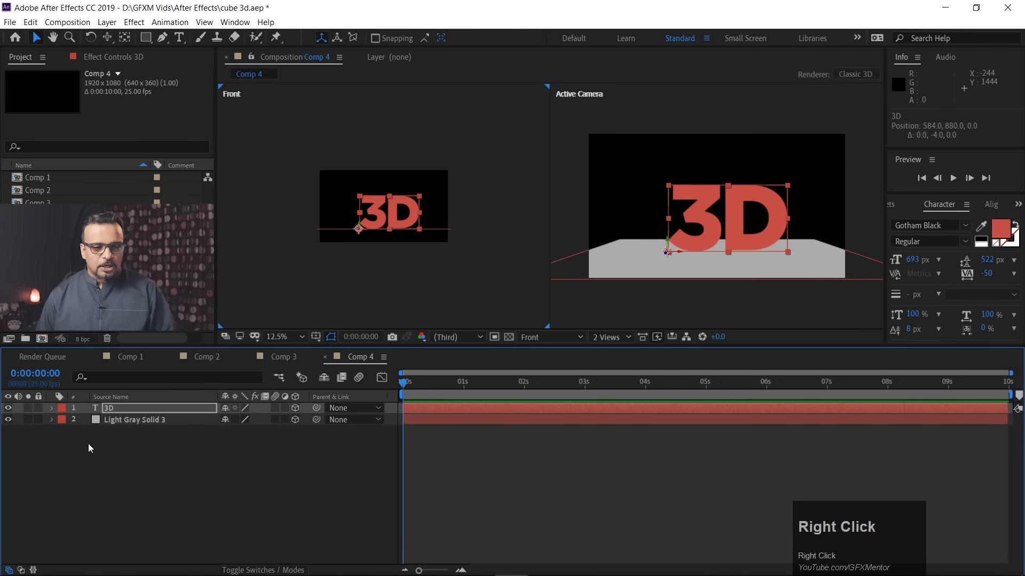
pyautogui.click(233, 318)
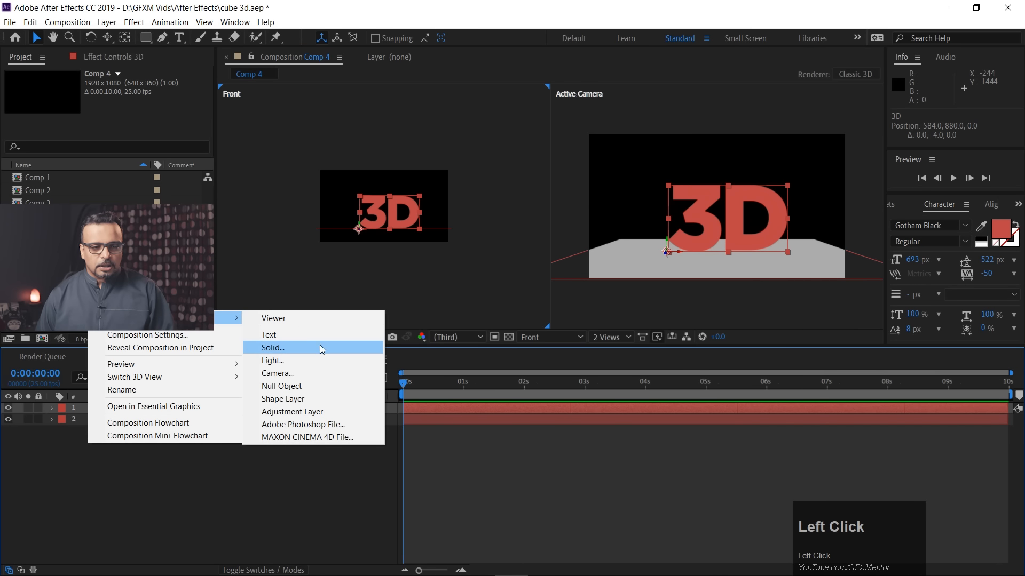
pyautogui.click(304, 374)
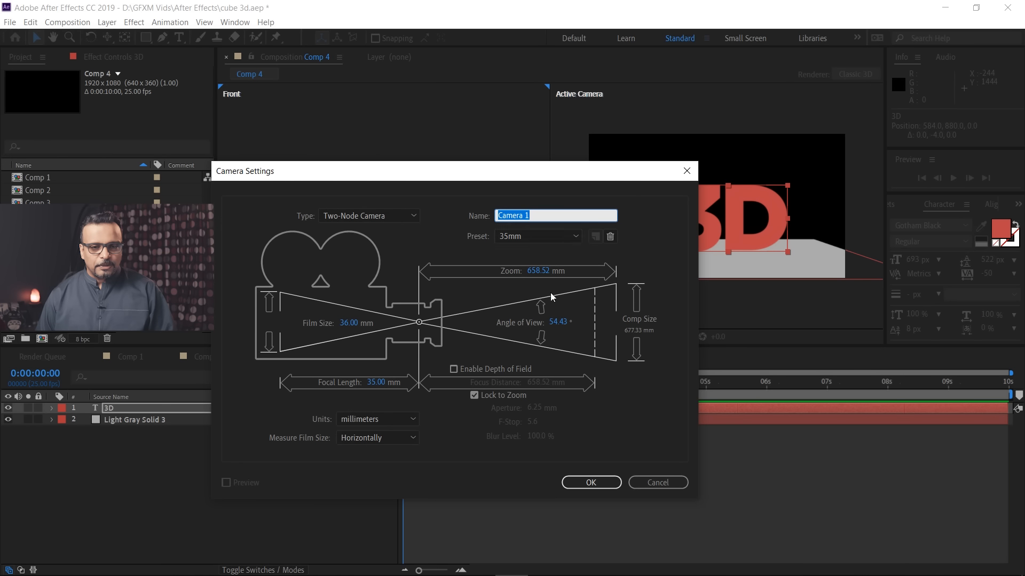
pyautogui.click(575, 482)
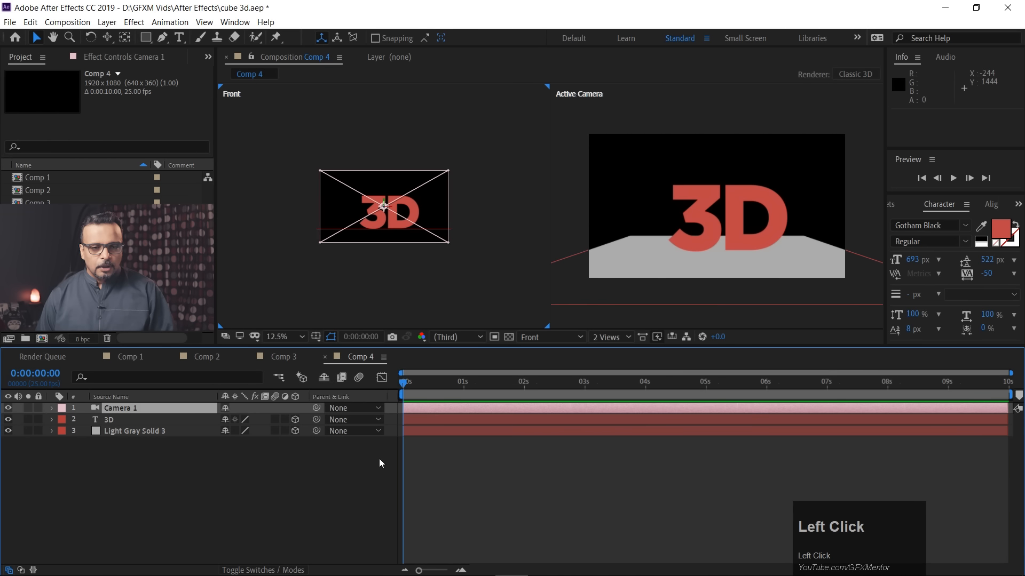
# Switch the Front view to Top and slide Camera 1 sideways along X to about -648, away from the text
pyautogui.click(431, 291)
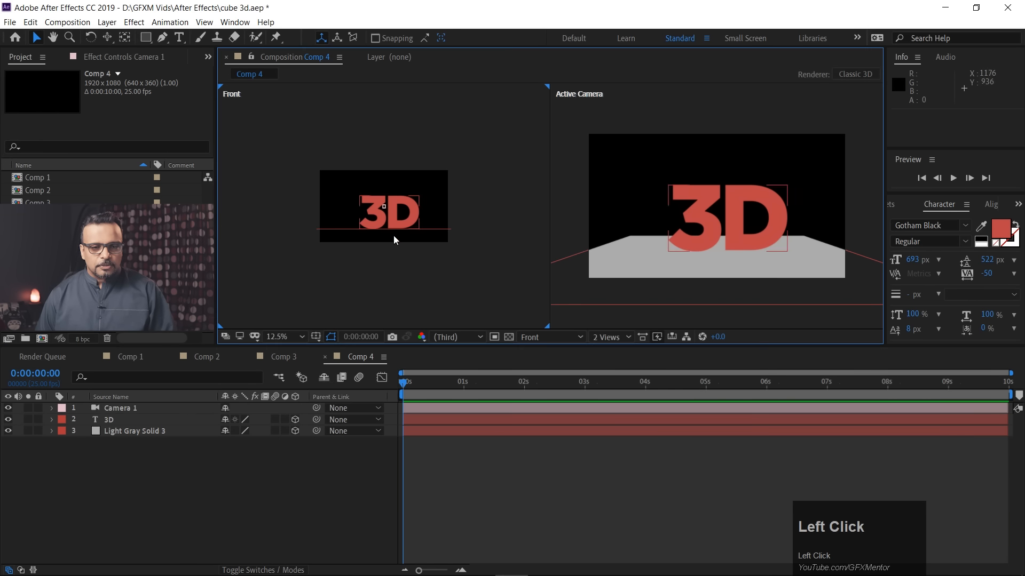
pyautogui.click(542, 338)
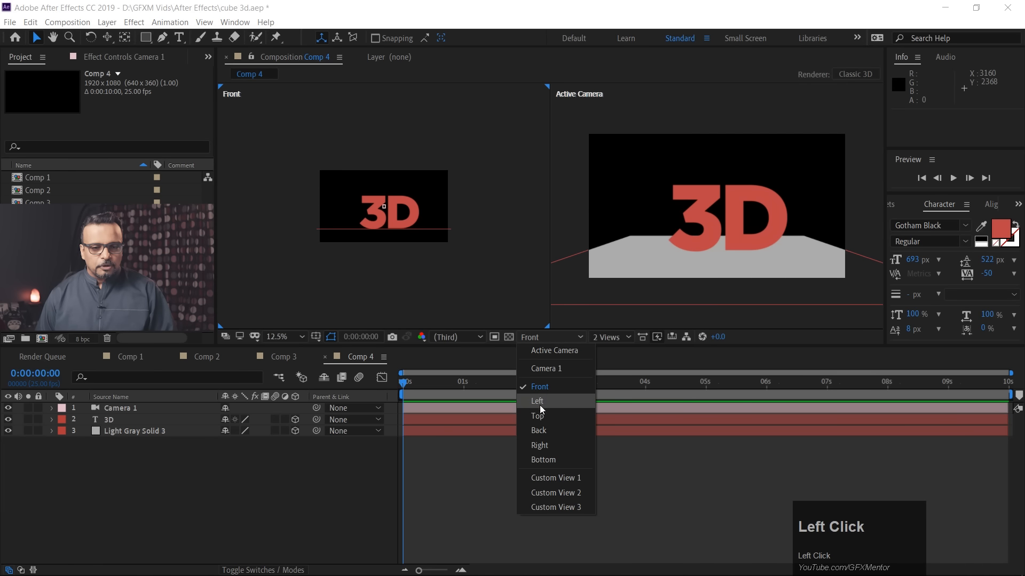
pyautogui.click(540, 419)
pyautogui.scroll(1, 396, 251)
pyautogui.scroll(-1, 396, 251)
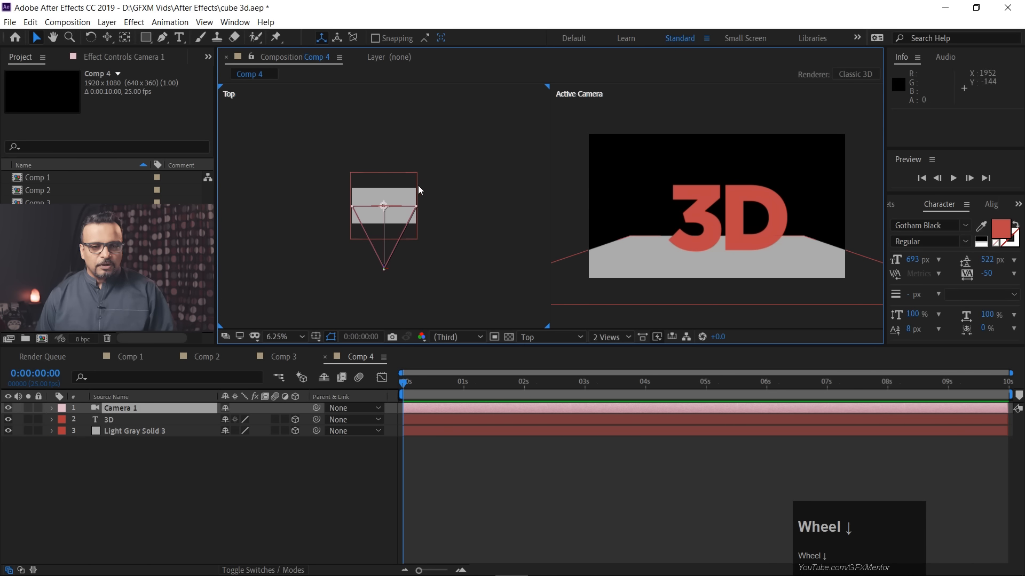
pyautogui.scroll(1, 382, 266)
pyautogui.scroll(-1, 375, 257)
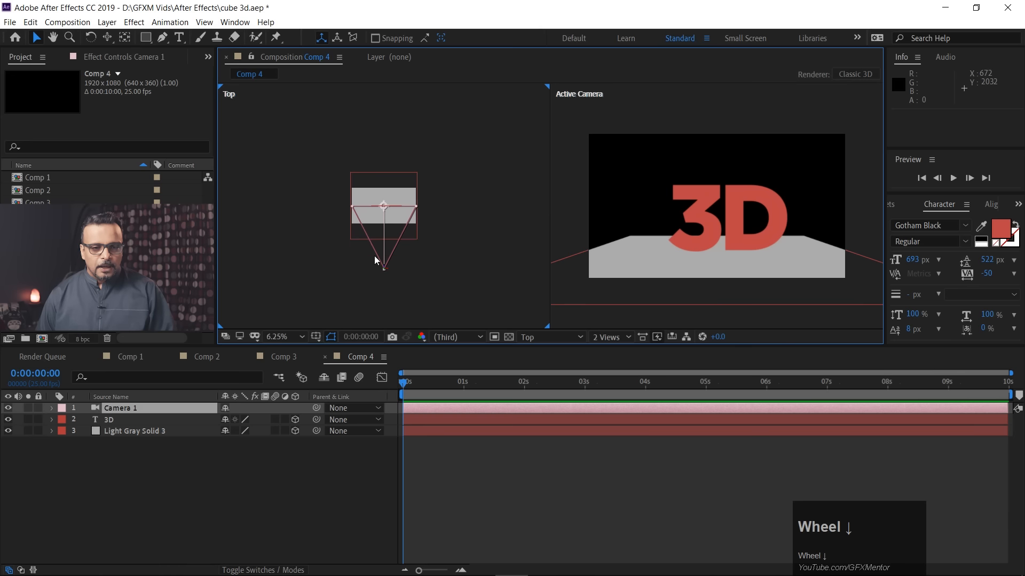
pyautogui.scroll(1, 382, 293)
pyautogui.moveTo(428, 300); pyautogui.dragTo(279, 293)
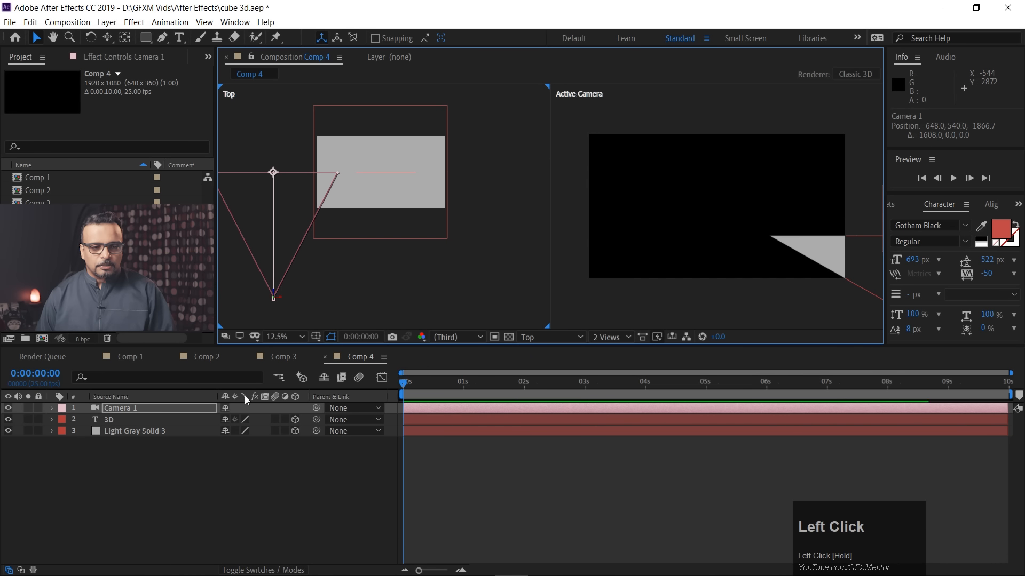
# Reveal Camera 1's Transform properties and slide the camera along its X axis to a position of about -384
pyautogui.click(51, 408)
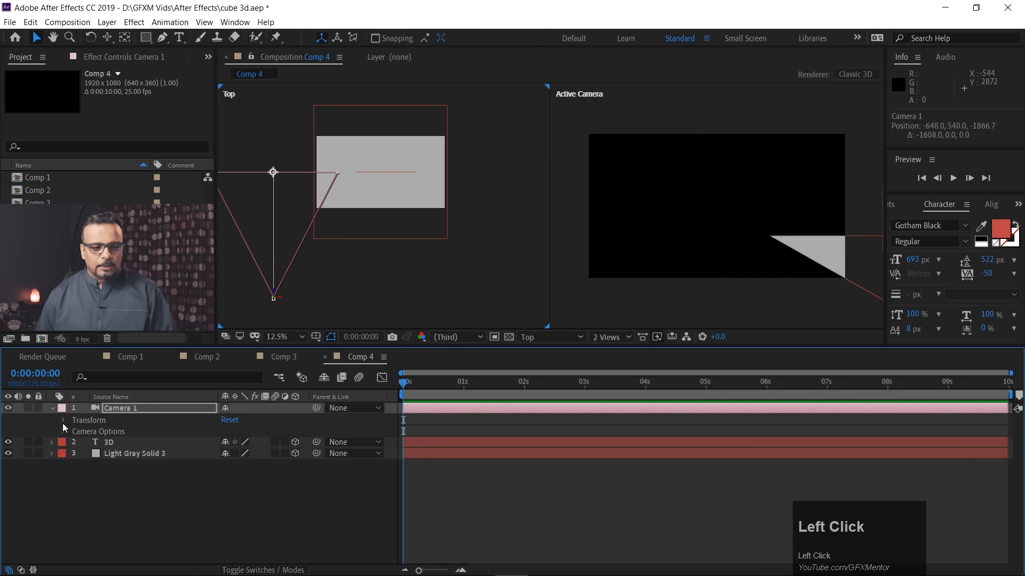
pyautogui.click(64, 420)
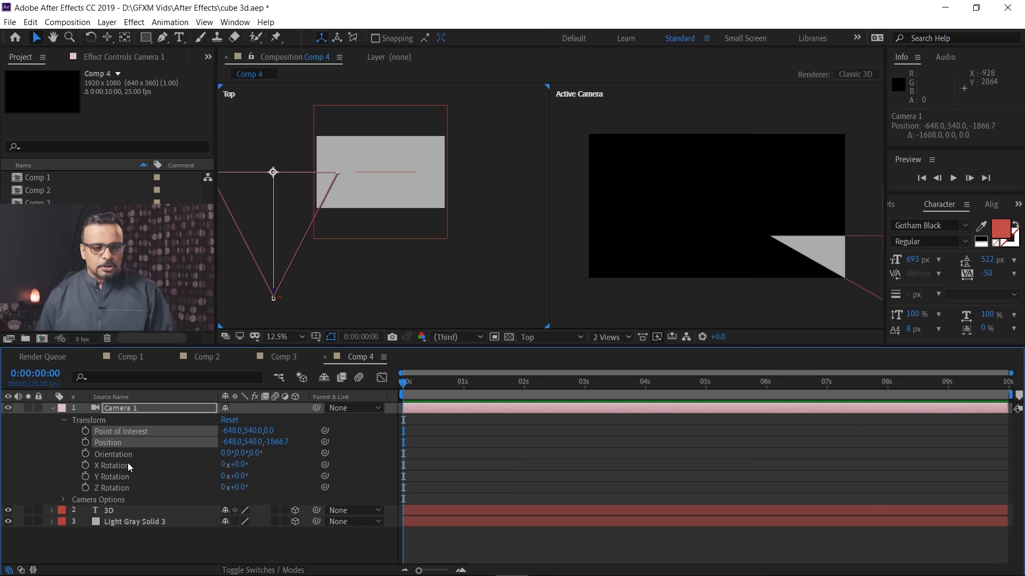
pyautogui.click(53, 464)
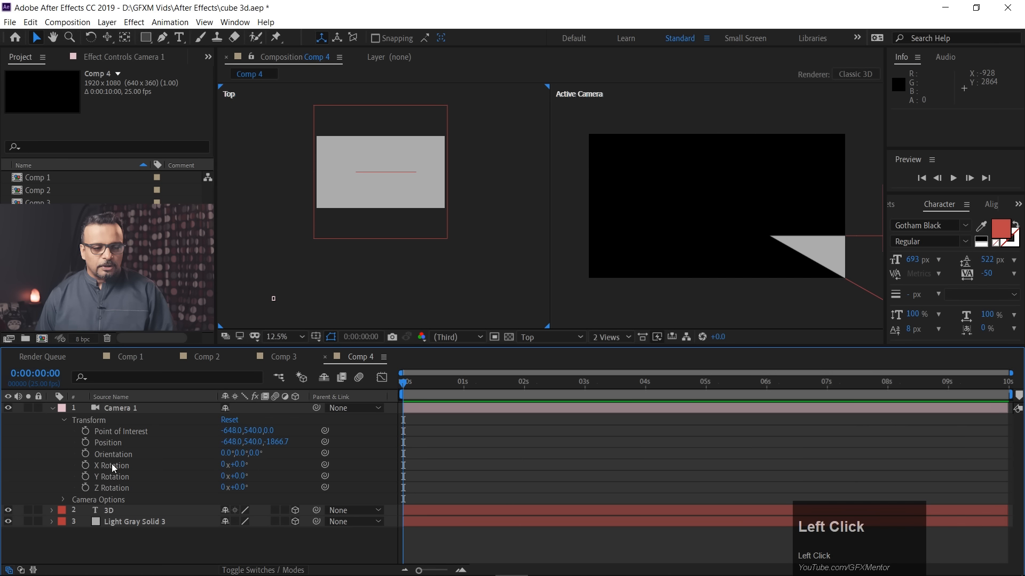
pyautogui.click(273, 298)
pyautogui.moveTo(318, 295); pyautogui.dragTo(329, 296)
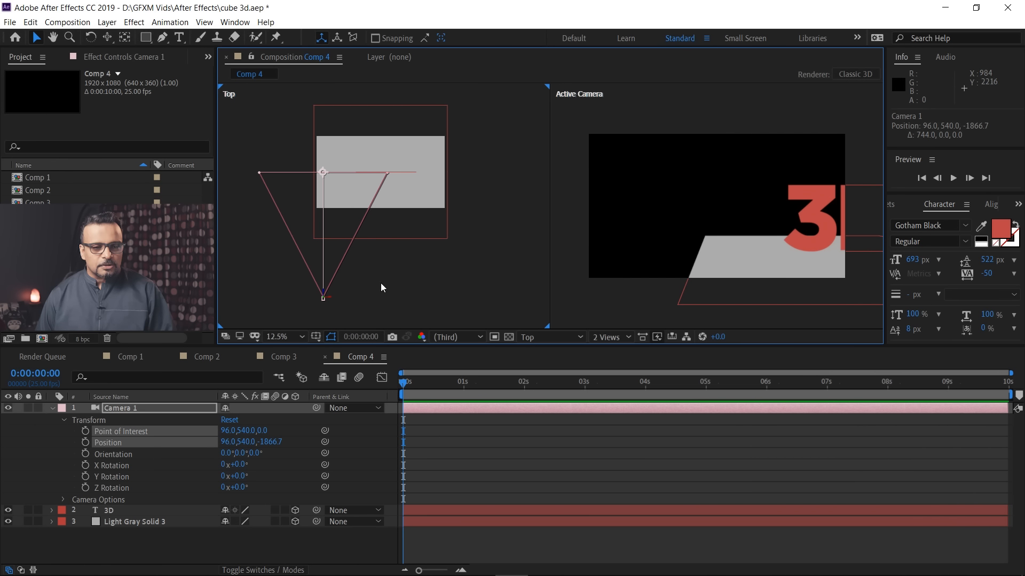
pyautogui.moveTo(324, 297); pyautogui.dragTo(295, 296)
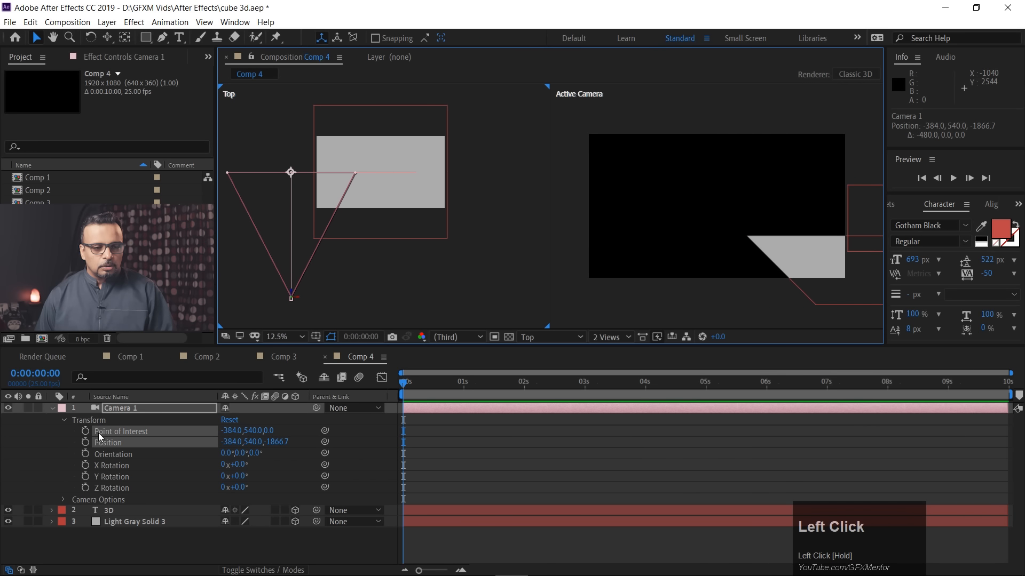
# Keyframe Camera 1's Point of Interest and Position at 0 seconds, and slide the camera along X to about 2576 at 3 seconds
pyautogui.click(85, 434)
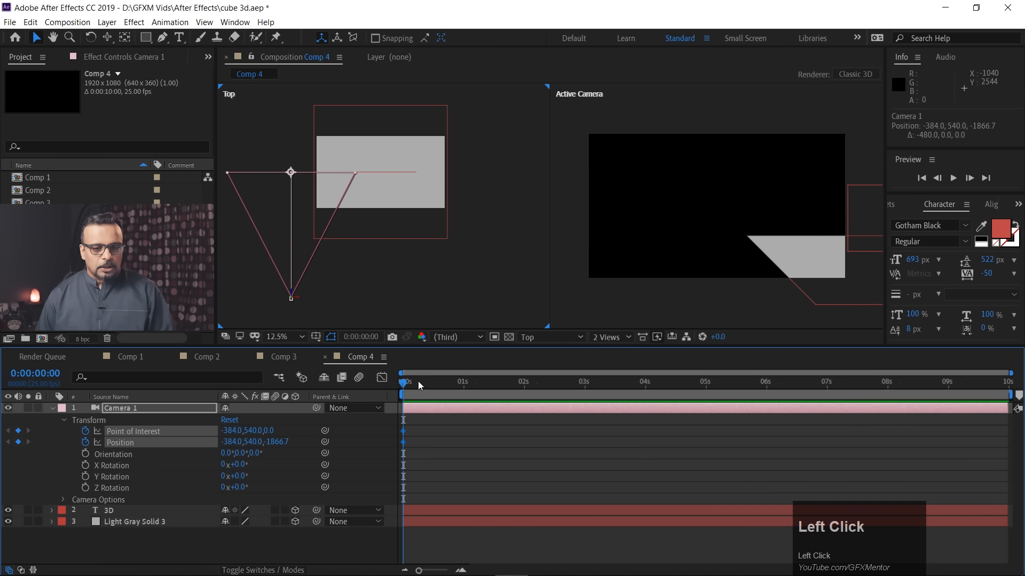
pyautogui.moveTo(437, 380); pyautogui.dragTo(585, 387)
pyautogui.moveTo(303, 302); pyautogui.dragTo(495, 303)
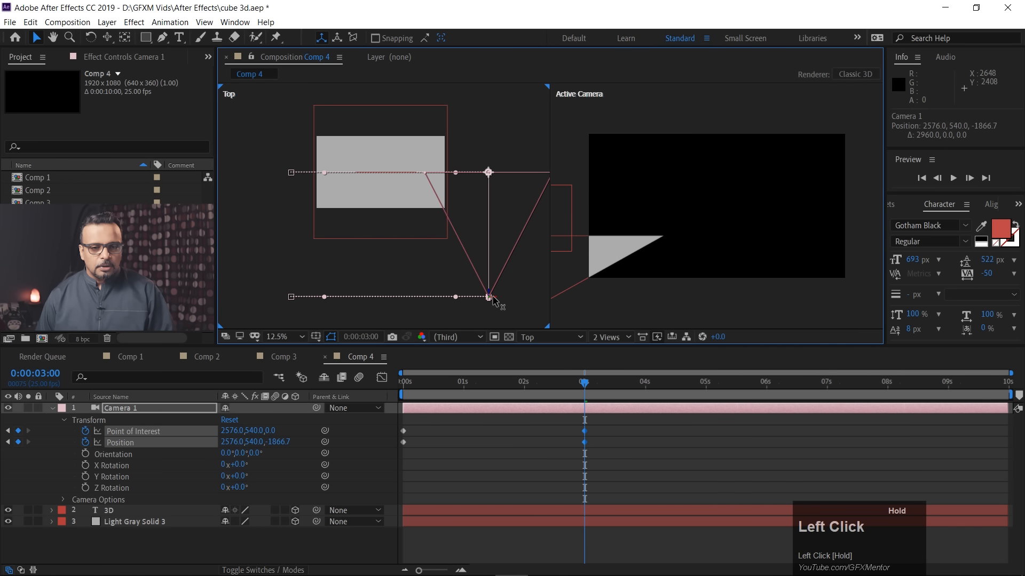
# Preview the sideways camera move from the start, and scrub to the middle of the move
pyautogui.moveTo(574, 393); pyautogui.dragTo(318, 379)
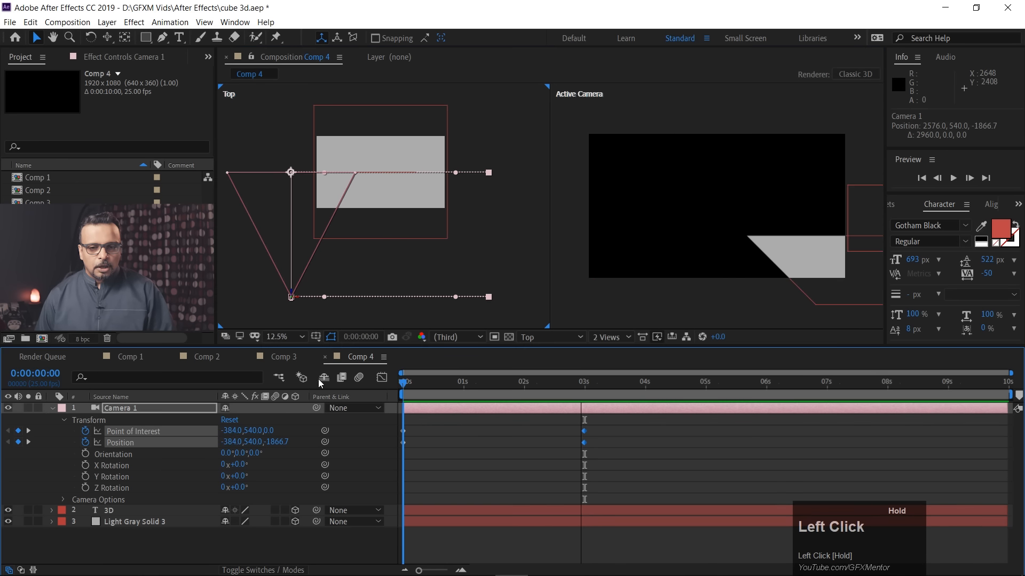
pyautogui.press('space')
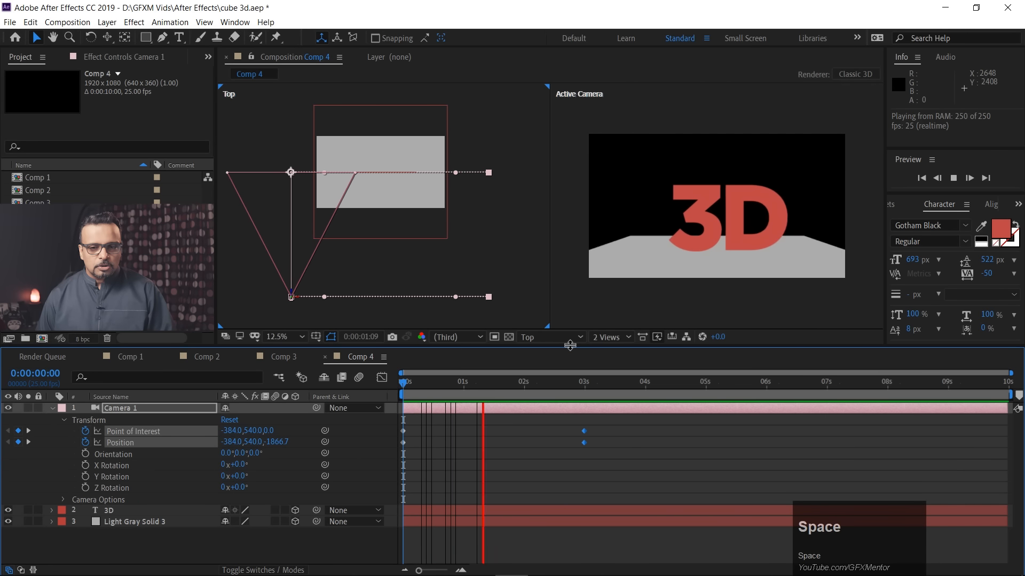
pyautogui.press('space')
pyautogui.moveTo(542, 389); pyautogui.dragTo(487, 390)
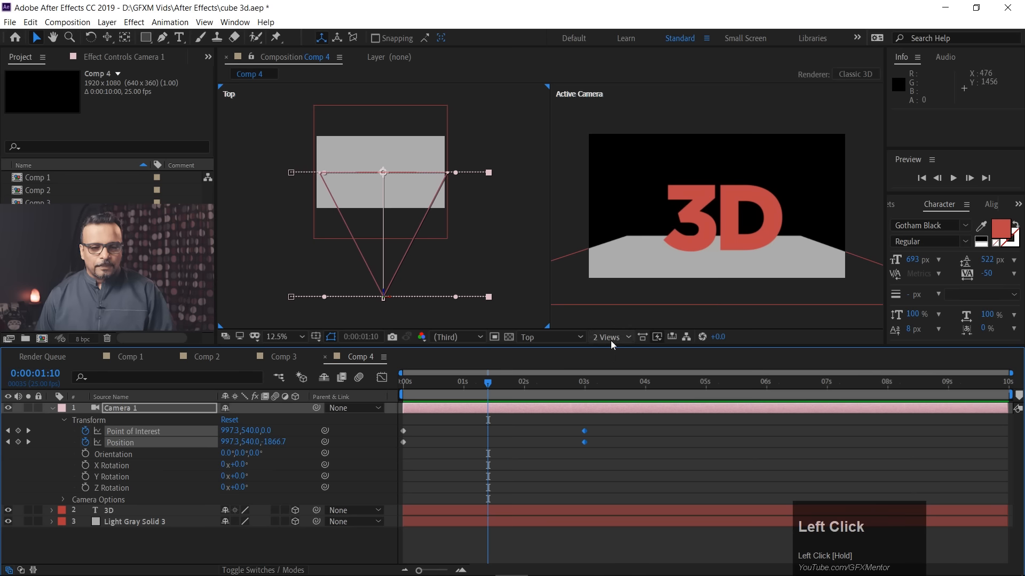
# Delete all of Camera 1's Point of Interest and Position keyframes and reset its transform
pyautogui.moveTo(552, 420); pyautogui.dragTo(617, 459)
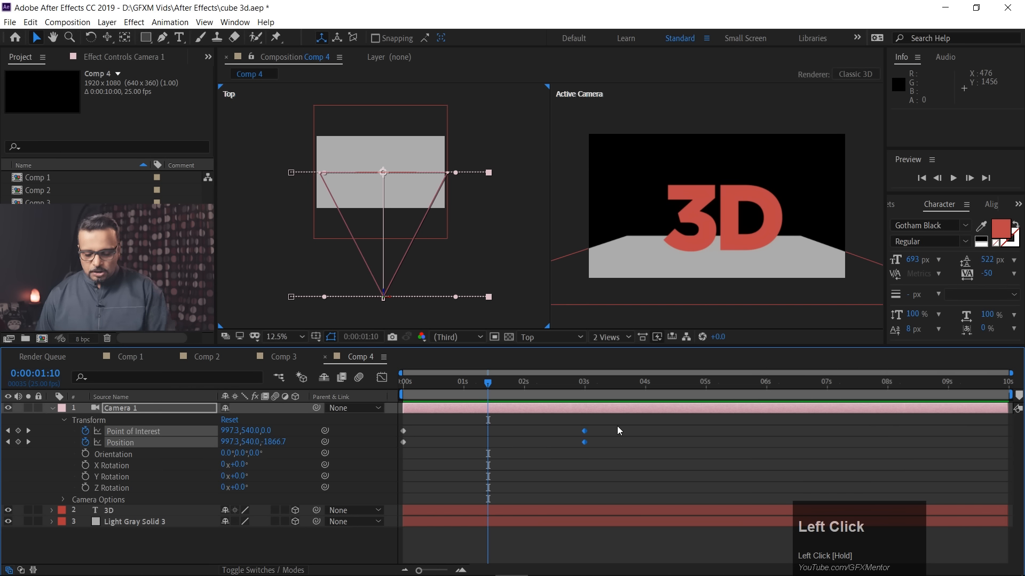
pyautogui.press('Delete')
pyautogui.moveTo(490, 381); pyautogui.dragTo(369, 392)
pyautogui.moveTo(424, 431); pyautogui.dragTo(399, 451)
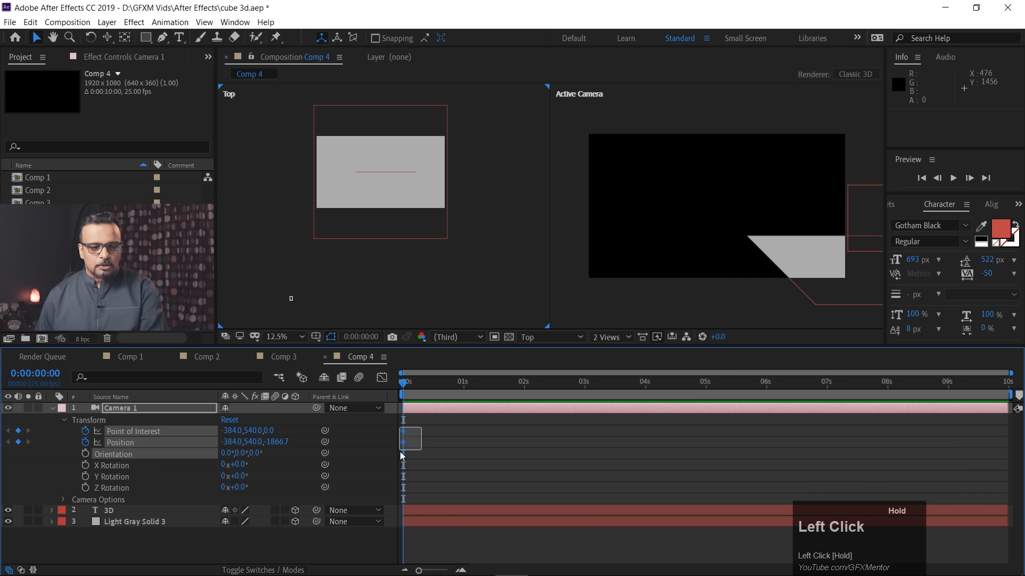
pyautogui.press('Delete')
pyautogui.click(234, 421)
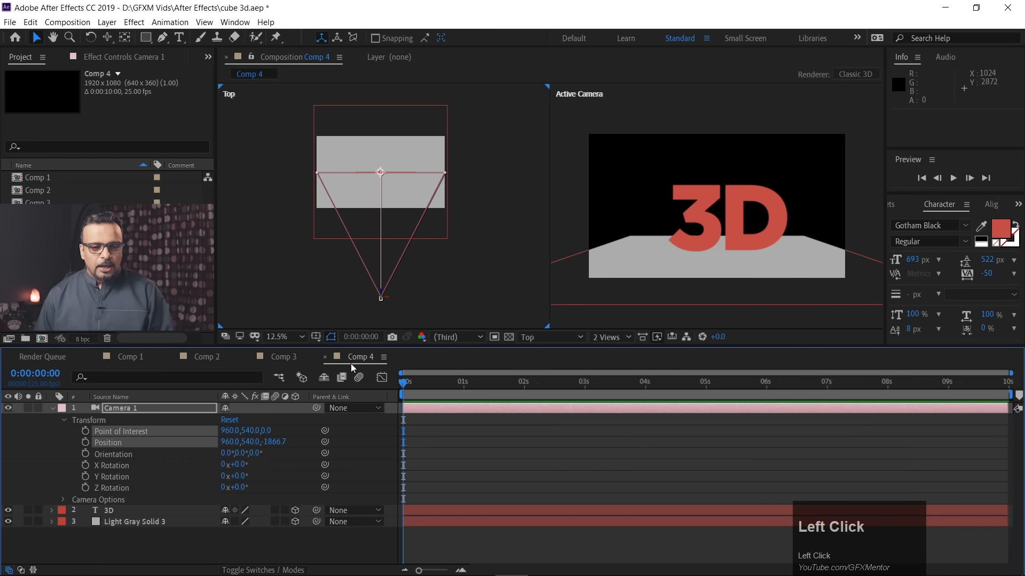
# Set a keyframe on Camera 1's Position alone at 0 seconds and go to 0:00:01:02
pyautogui.click(65, 448)
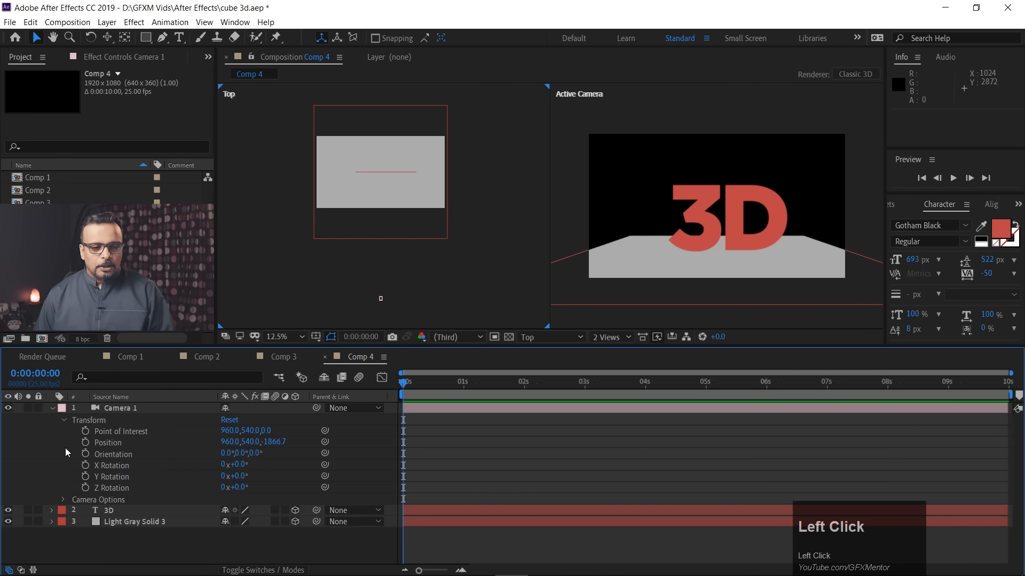
pyautogui.click(85, 442)
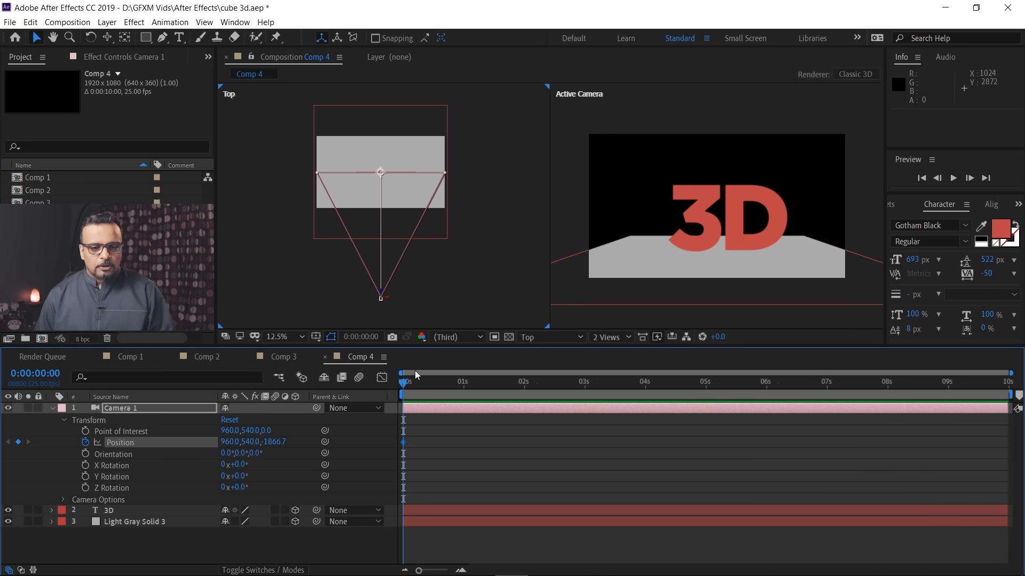
pyautogui.moveTo(406, 390); pyautogui.dragTo(469, 388)
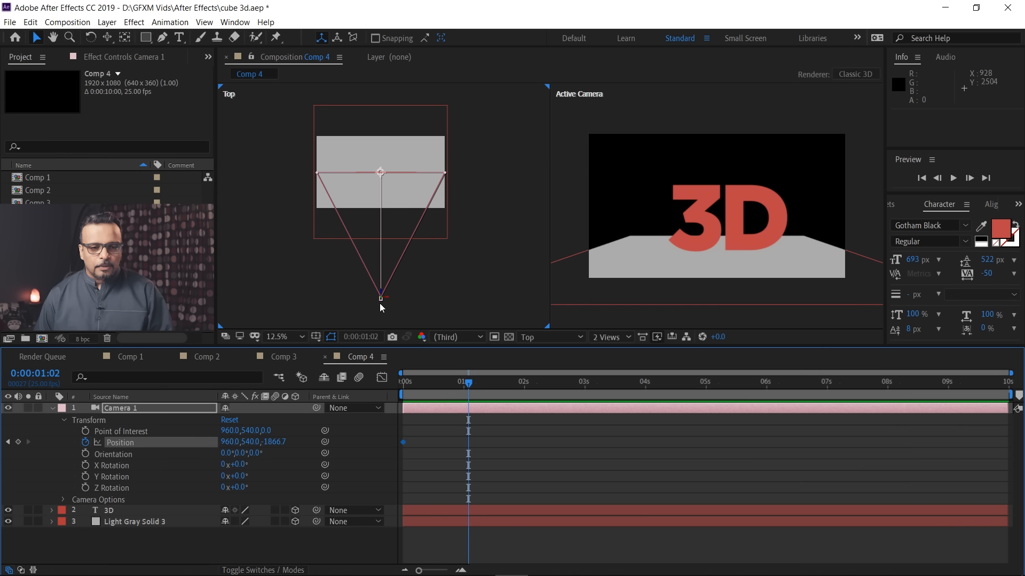
pyautogui.moveTo(380, 300); pyautogui.dragTo(392, 301)
pyautogui.hotkey('ctrl', 'z')
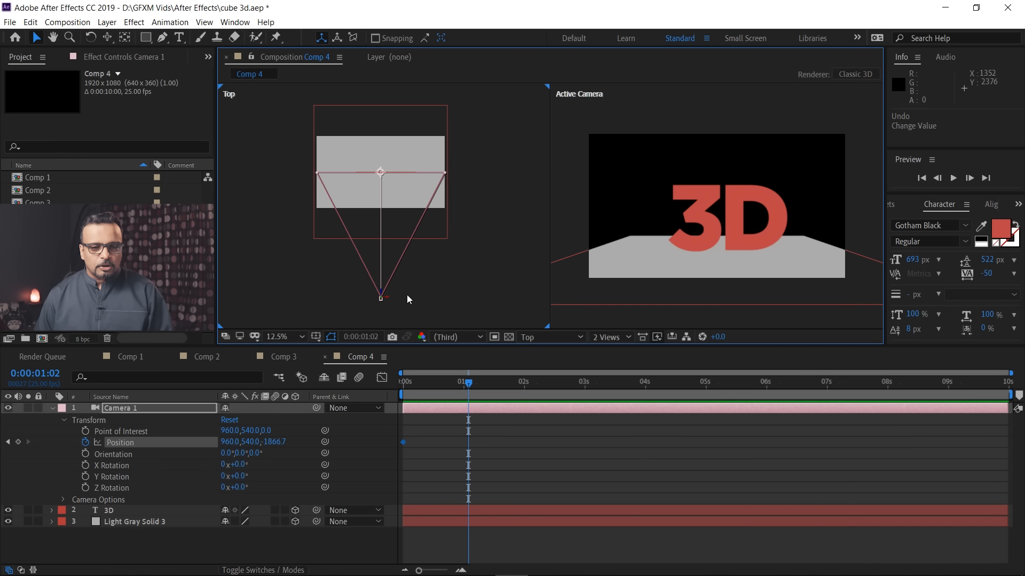
# In the Top view, move Camera 1 freely to the side of the text, at about X 2760, Z 45
pyautogui.click(406, 295)
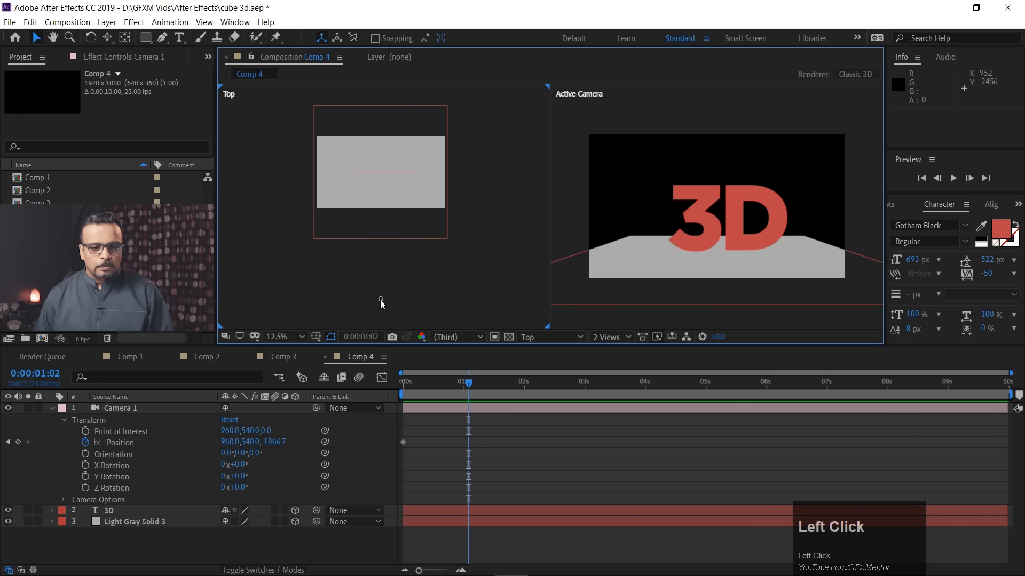
pyautogui.scroll(4, 381, 302)
pyautogui.press('space')
pyautogui.moveTo(418, 302); pyautogui.dragTo(439, 161)
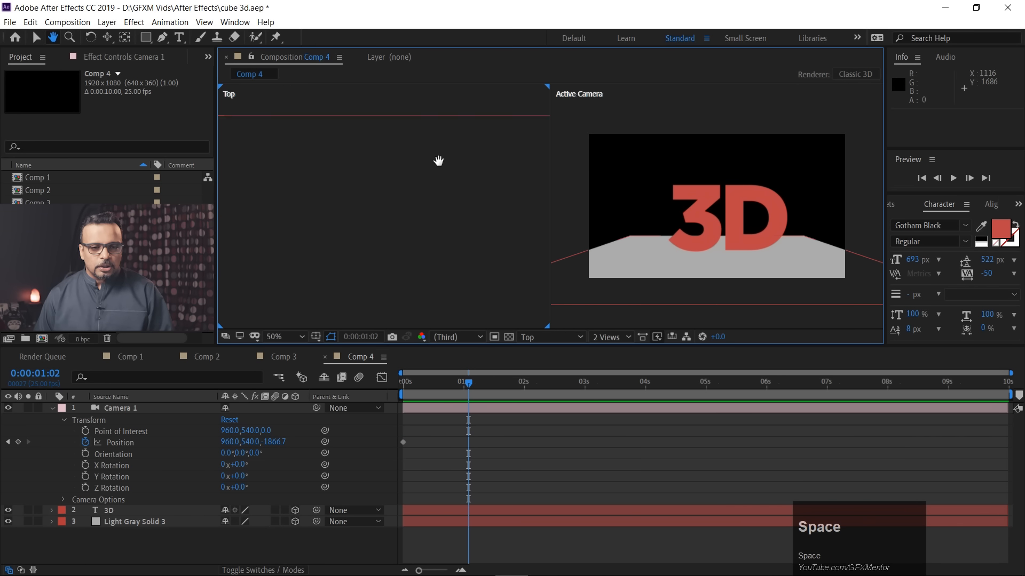
pyautogui.scroll(-1, 421, 203)
pyautogui.scroll(1, 407, 292)
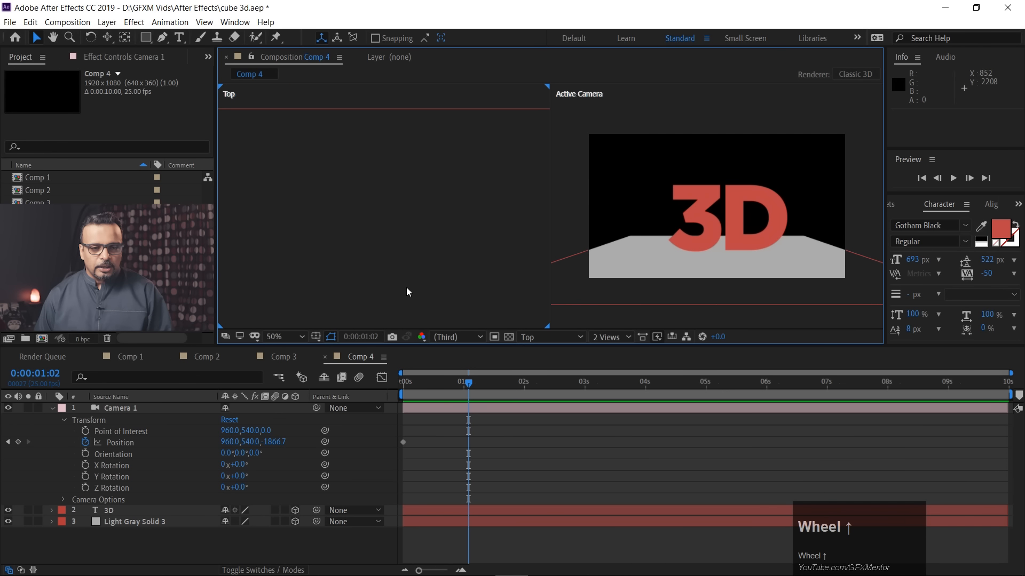
pyautogui.scroll(-1, 409, 291)
pyautogui.click(409, 273)
pyautogui.press('space')
pyautogui.scroll(2, 406, 275)
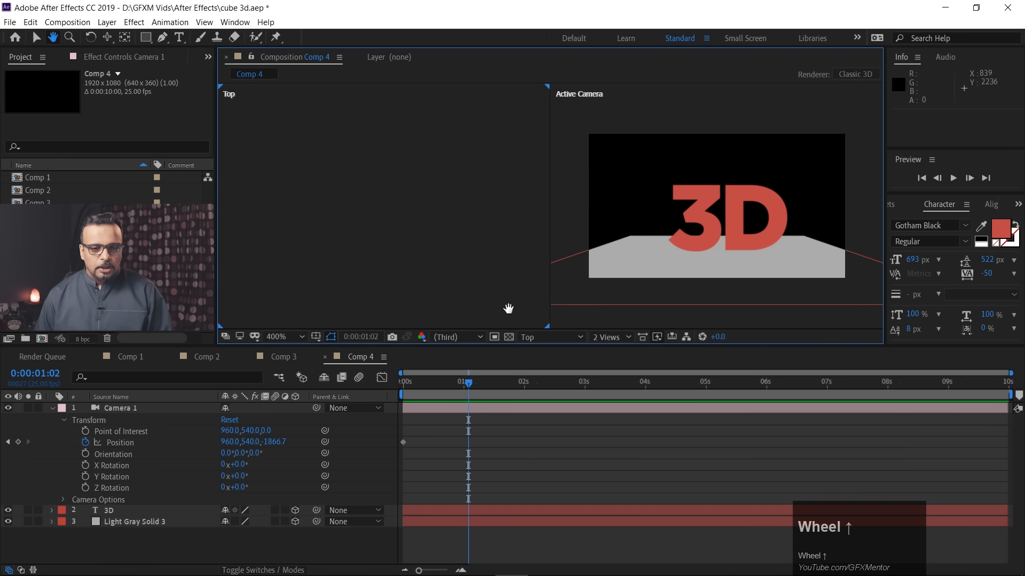
pyautogui.moveTo(508, 309); pyautogui.dragTo(414, 115)
pyautogui.scroll(-3, 417, 217)
pyautogui.moveTo(486, 232); pyautogui.dragTo(405, 249)
pyautogui.scroll(-5, 391, 254)
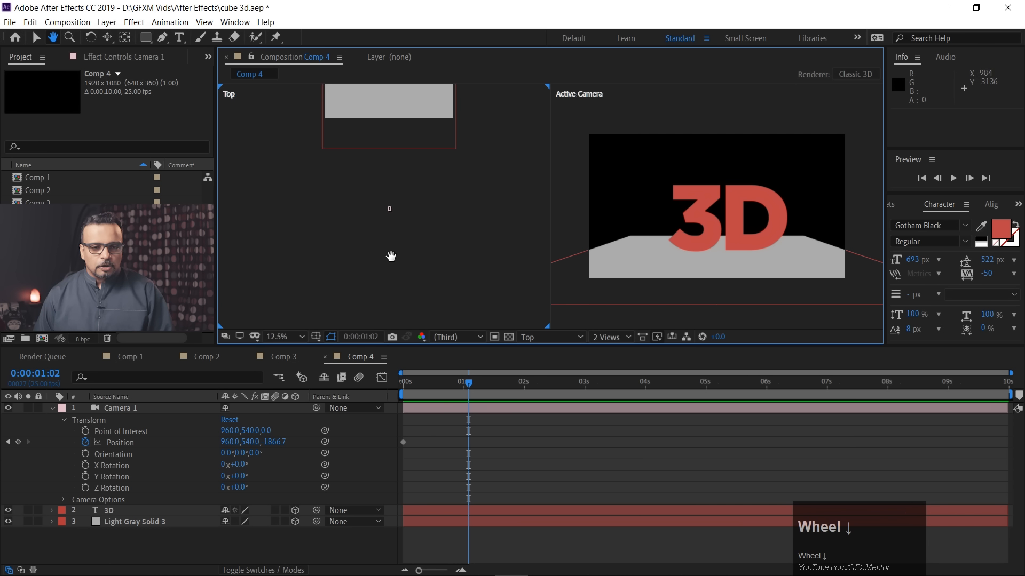
pyautogui.moveTo(452, 190); pyautogui.dragTo(447, 256)
pyautogui.press('space')
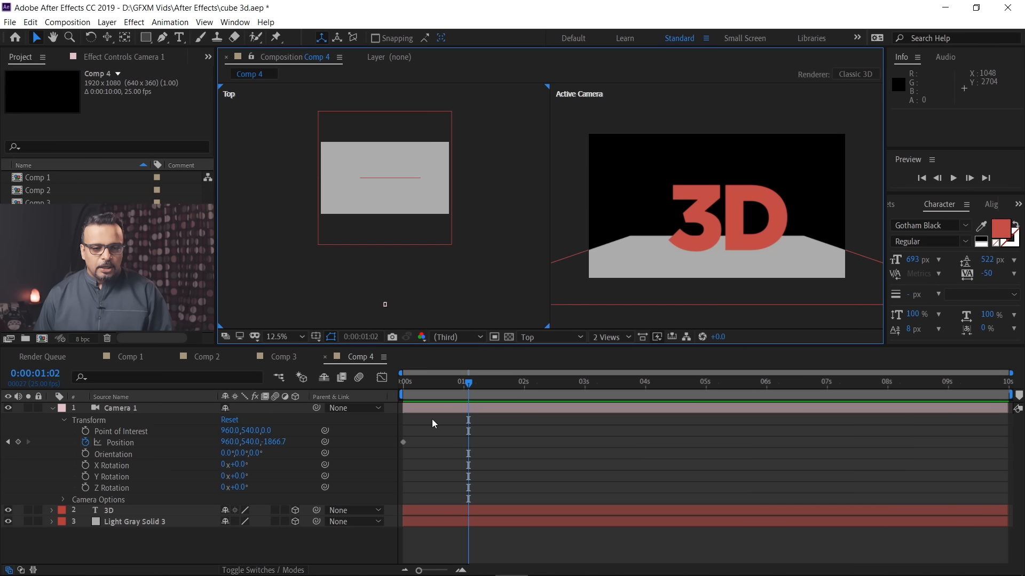
pyautogui.moveTo(387, 305); pyautogui.dragTo(516, 220)
pyautogui.press('space')
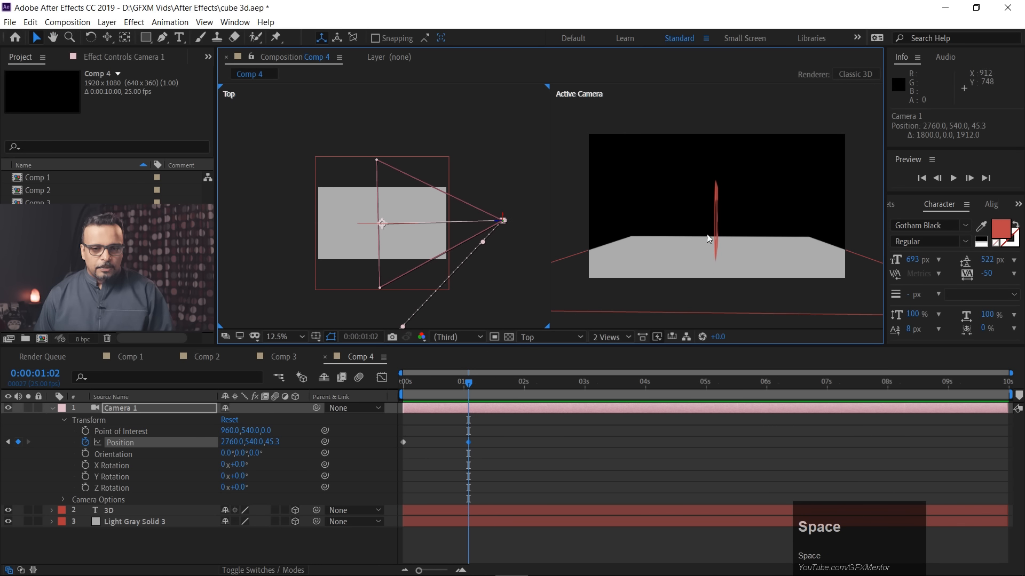
# At 2 seconds, move Camera 1 behind the text to about X 952, Z 1797
pyautogui.moveTo(528, 383); pyautogui.dragTo(523, 384)
pyautogui.click(506, 224)
pyautogui.moveTo(502, 219); pyautogui.dragTo(382, 103)
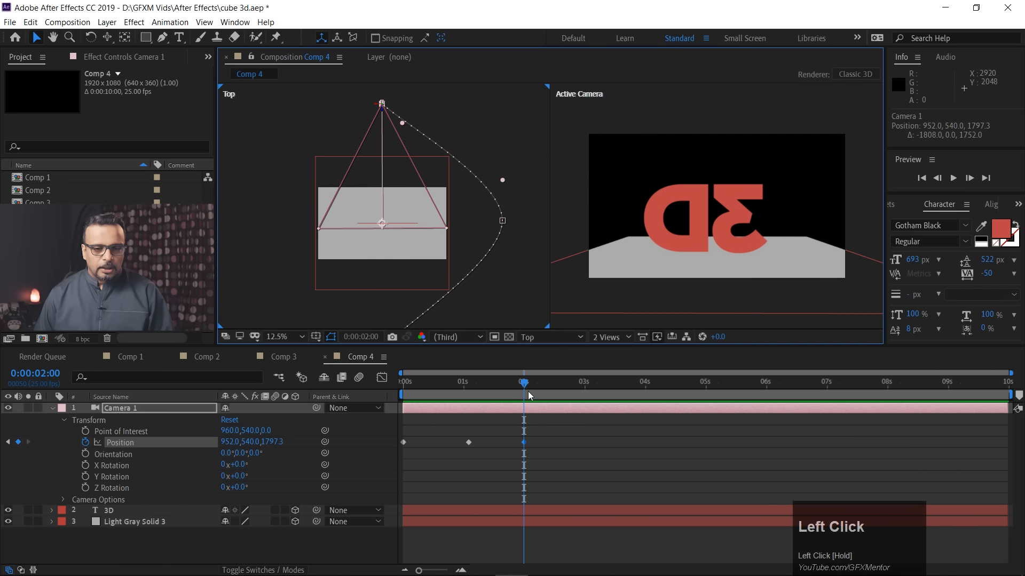
# At 3 seconds, move Camera 1 to the opposite side of the text, at about X -960, Z -3
pyautogui.moveTo(578, 389); pyautogui.dragTo(585, 390)
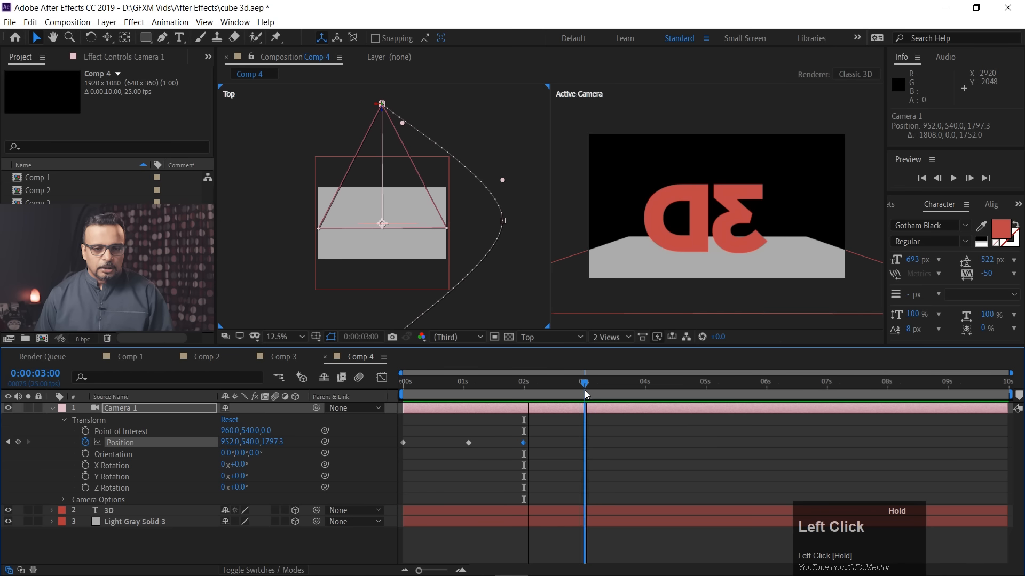
pyautogui.click(447, 109)
pyautogui.moveTo(382, 102); pyautogui.dragTo(254, 225)
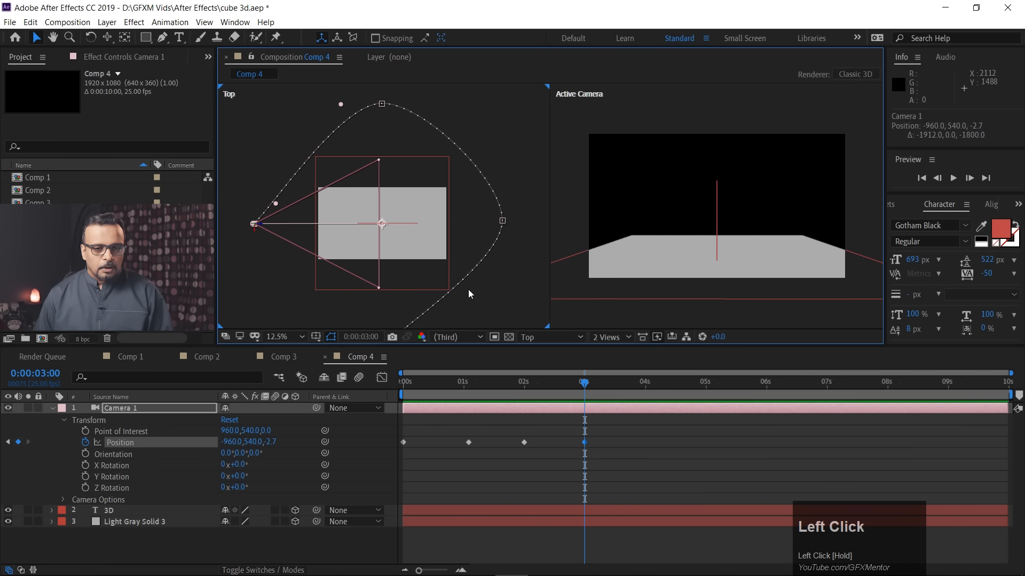
# At 0:00:04:01, bring Camera 1 back in front of the text, at about X 952, Z -1899
pyautogui.press('space')
pyautogui.moveTo(519, 306); pyautogui.dragTo(521, 242)
pyautogui.moveTo(592, 383); pyautogui.dragTo(651, 391)
pyautogui.moveTo(253, 162); pyautogui.dragTo(355, 304)
pyautogui.press('space')
pyautogui.moveTo(534, 263); pyautogui.dragTo(531, 312)
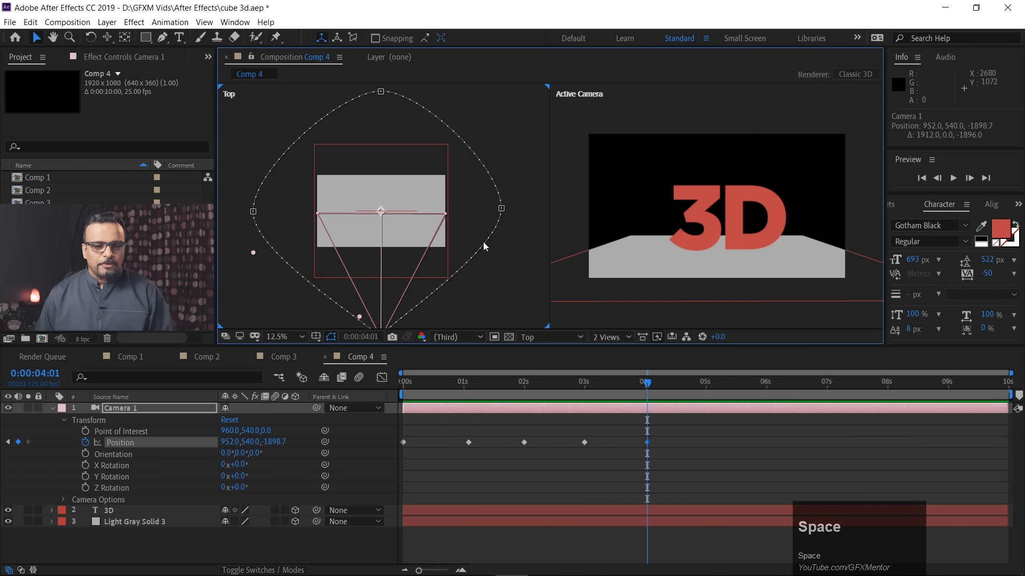
# Nudge the motion path's 3-second point to about X -920 and its 2-second point to about X 928
pyautogui.moveTo(254, 214); pyautogui.dragTo(256, 215)
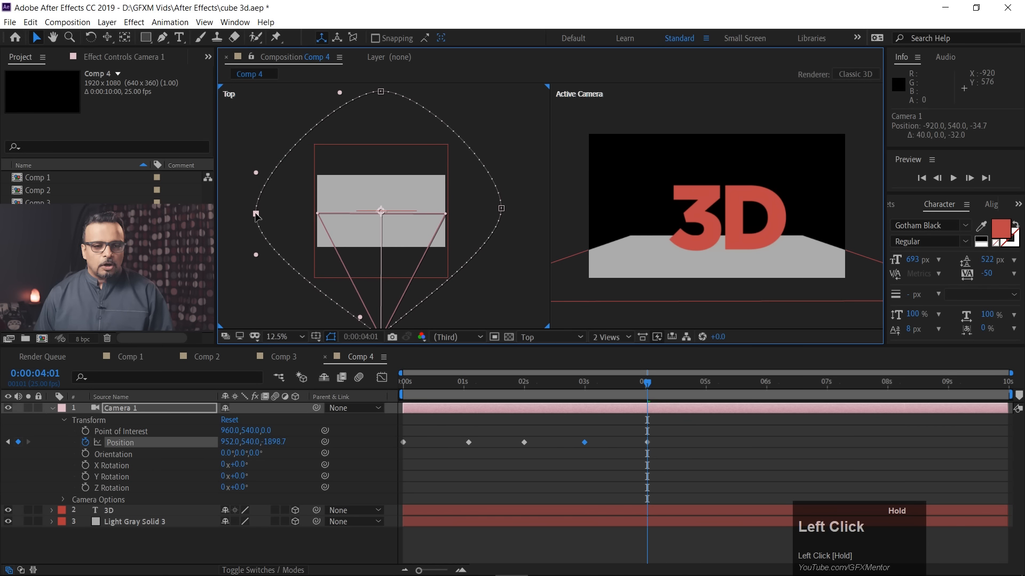
pyautogui.moveTo(381, 93); pyautogui.dragTo(378, 92)
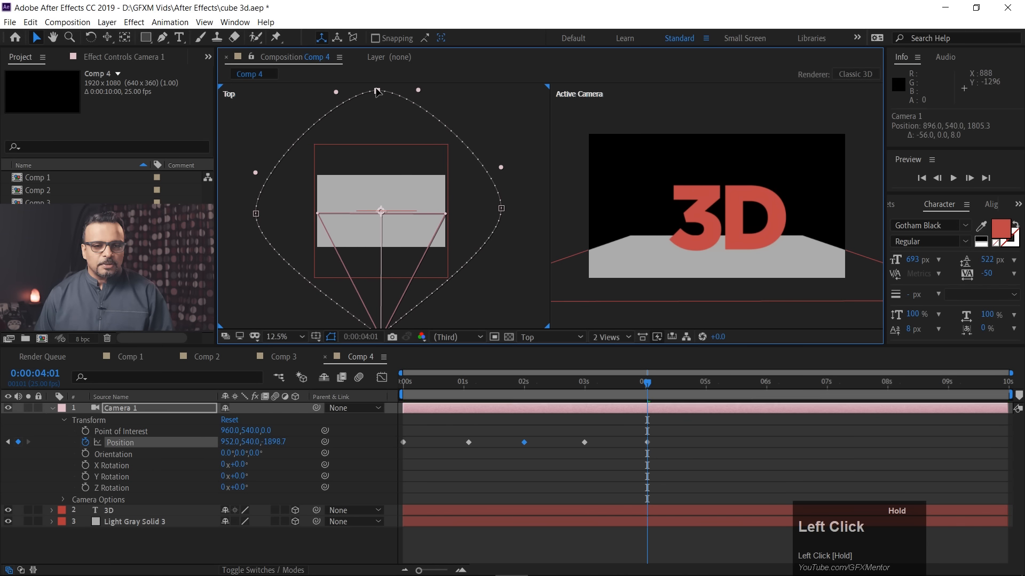
pyautogui.press('space')
pyautogui.moveTo(516, 285); pyautogui.dragTo(517, 261)
# Preview the camera orbit from the start and shorten the work area to end at about 0:00:04:03
pyautogui.moveTo(646, 384); pyautogui.dragTo(384, 384)
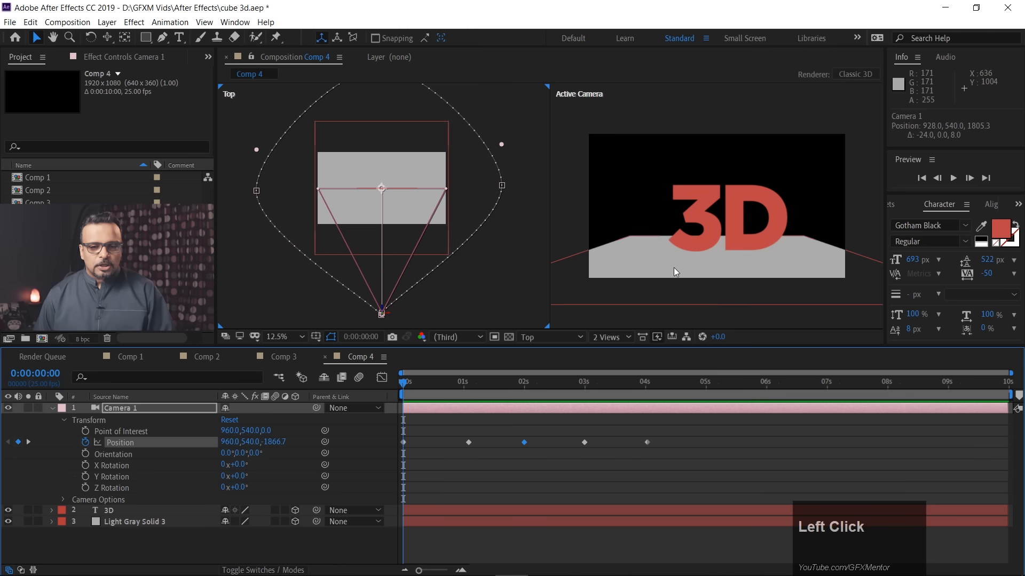
pyautogui.press('space')
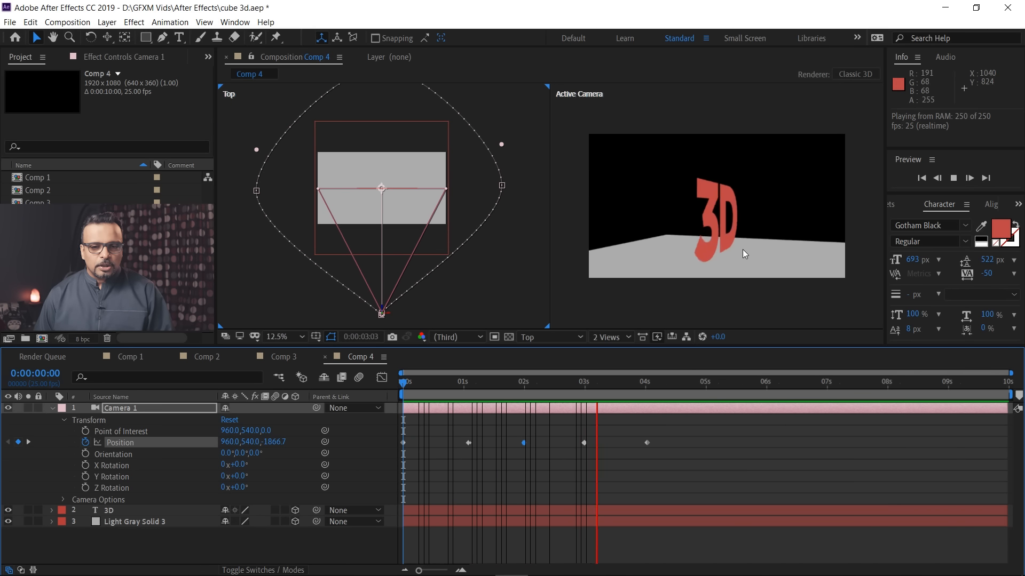
pyautogui.moveTo(643, 389); pyautogui.dragTo(458, 386)
pyautogui.moveTo(1012, 394); pyautogui.dragTo(663, 407)
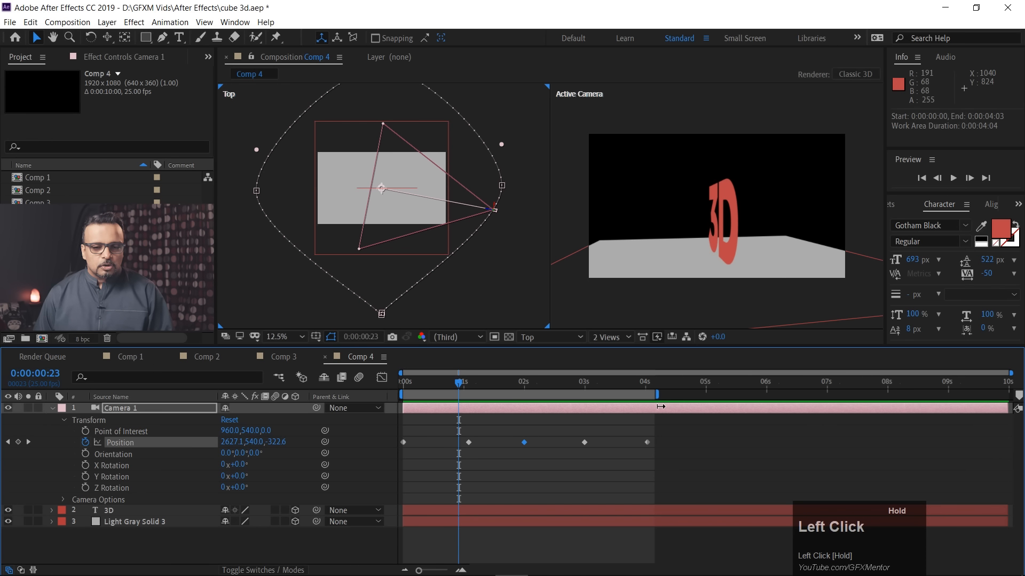
pyautogui.moveTo(459, 385); pyautogui.dragTo(424, 386)
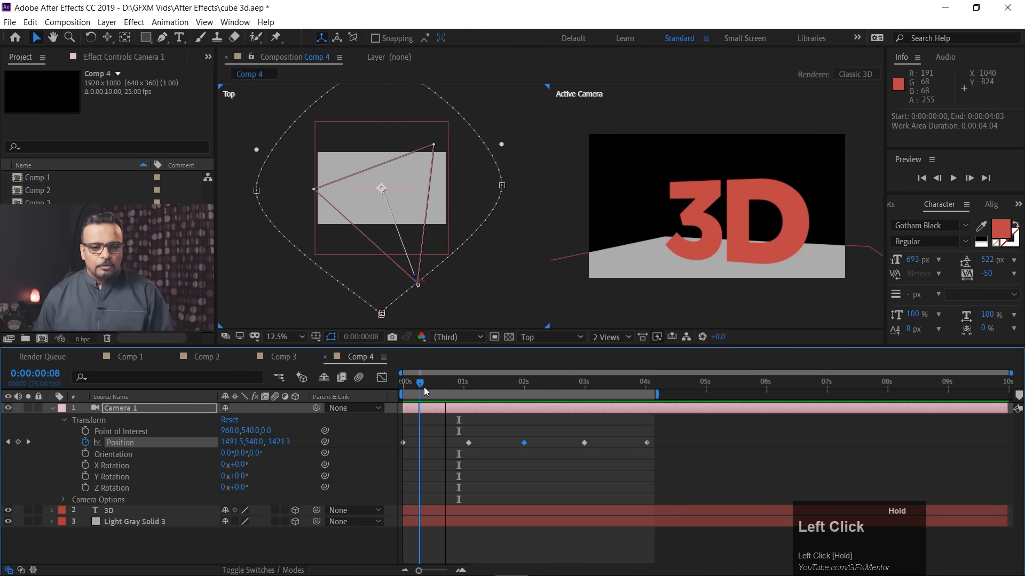
# Curve the first stretch of the camera path by extending the facing handles of the start and 0:00:01:02 points
pyautogui.click(504, 193)
pyautogui.moveTo(504, 226); pyautogui.dragTo(510, 271)
pyautogui.moveTo(403, 292); pyautogui.dragTo(417, 321)
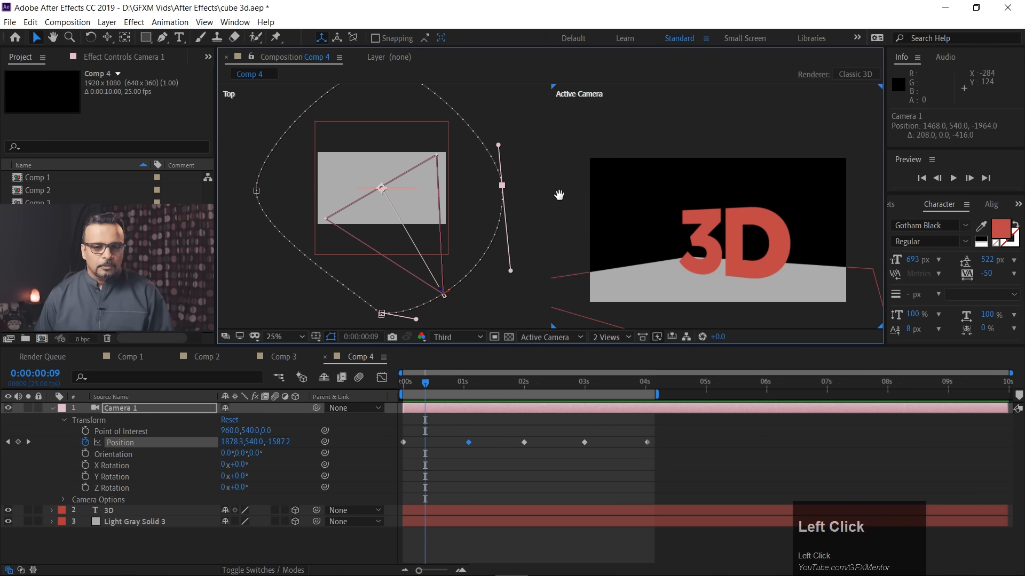
# Round the rear of the path by extending the 0:00:01:02 point's rear handle and both handles of the 2-second point
pyautogui.press('space')
pyautogui.moveTo(513, 160); pyautogui.dragTo(485, 137)
pyautogui.moveTo(403, 95); pyautogui.dragTo(447, 92)
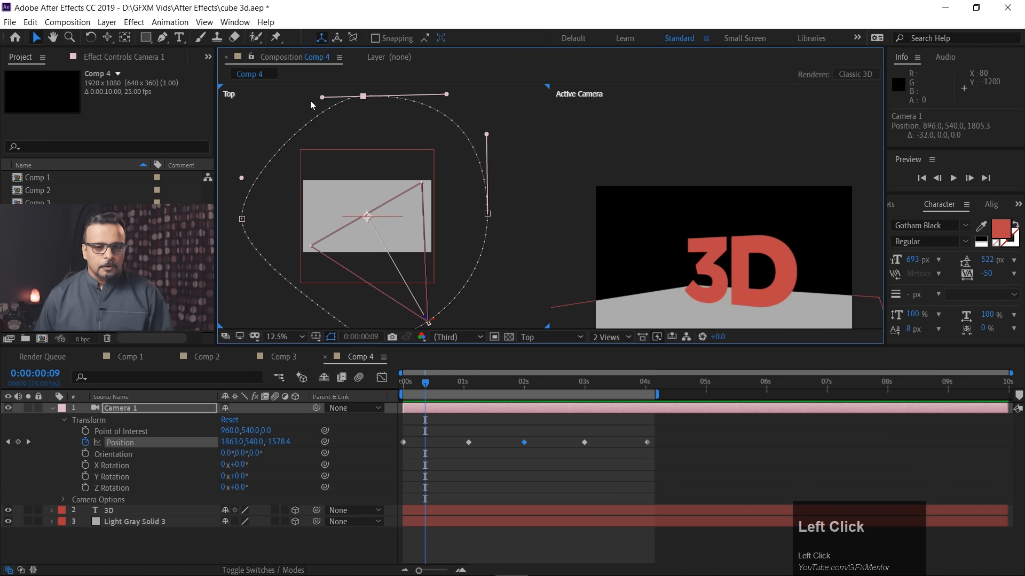
pyautogui.moveTo(322, 98); pyautogui.dragTo(271, 100)
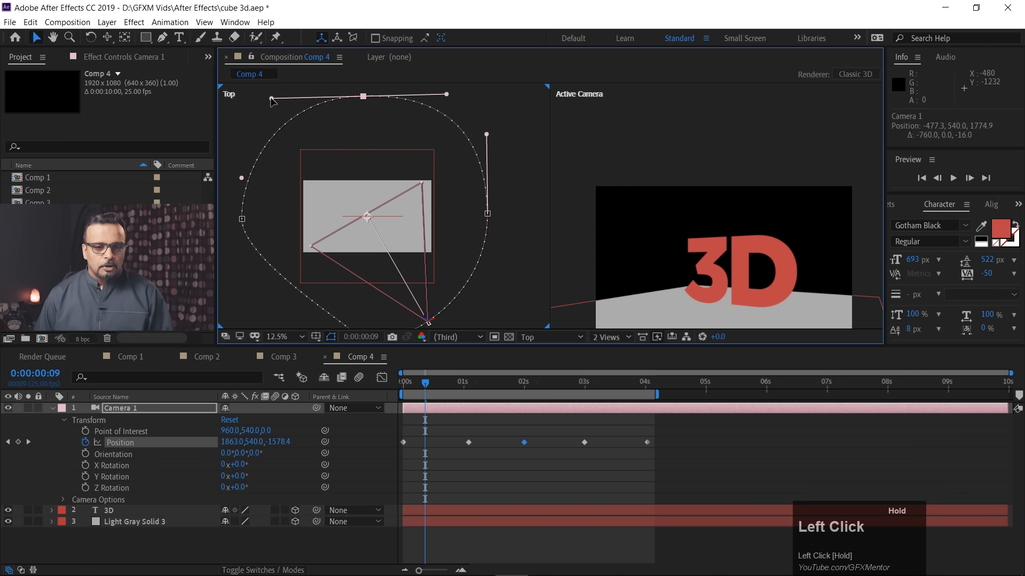
# Extend both handles of the 3-second path point vertically in the Top view to round that side of the orbit
pyautogui.press('space')
pyautogui.moveTo(286, 222); pyautogui.dragTo(318, 224)
pyautogui.moveTo(295, 187); pyautogui.dragTo(296, 161)
pyautogui.press('space')
pyautogui.moveTo(311, 247); pyautogui.dragTo(298, 273)
pyautogui.click(298, 182)
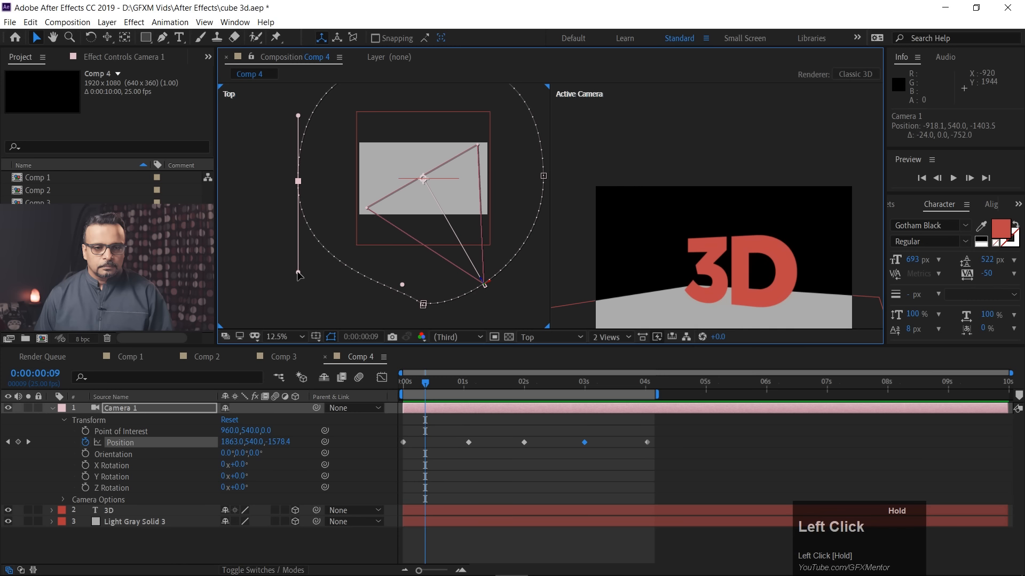
# Pull the final path point's handle out to about X 112, and move the 3-second point outward to about X -1072
pyautogui.moveTo(423, 304); pyautogui.dragTo(383, 308)
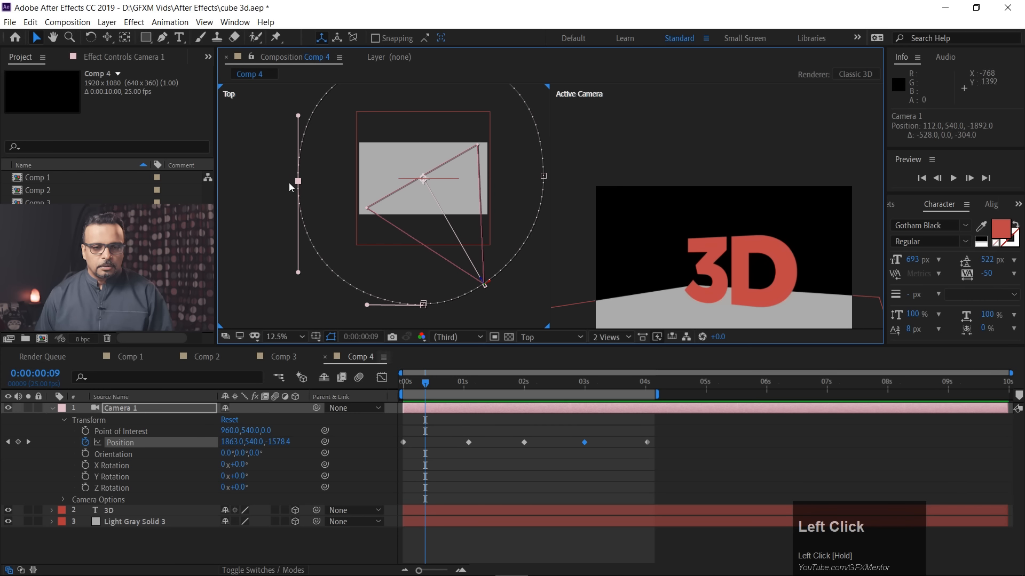
pyautogui.moveTo(298, 181); pyautogui.dragTo(290, 179)
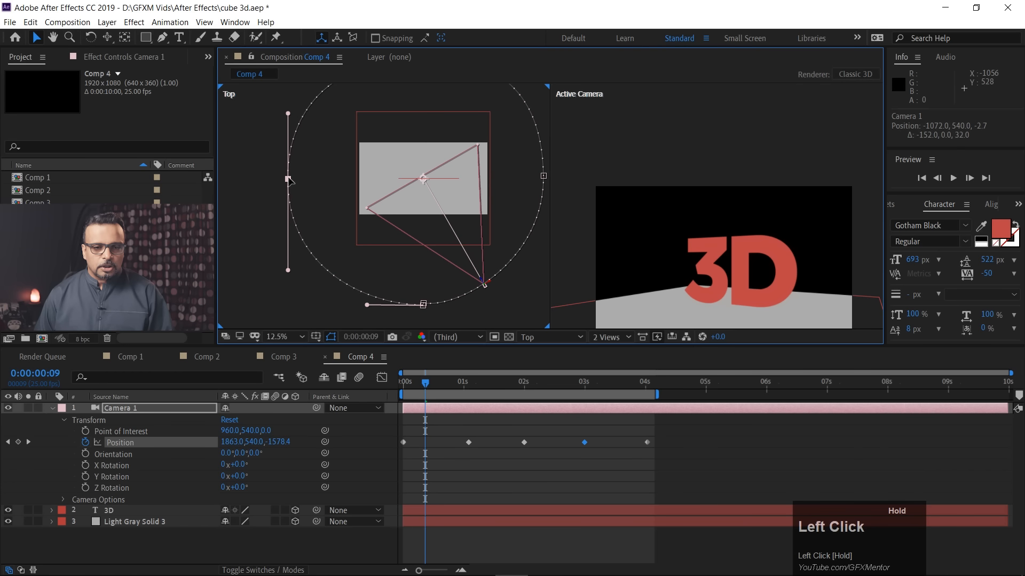
pyautogui.press('space')
pyautogui.moveTo(479, 209); pyautogui.dragTo(456, 230)
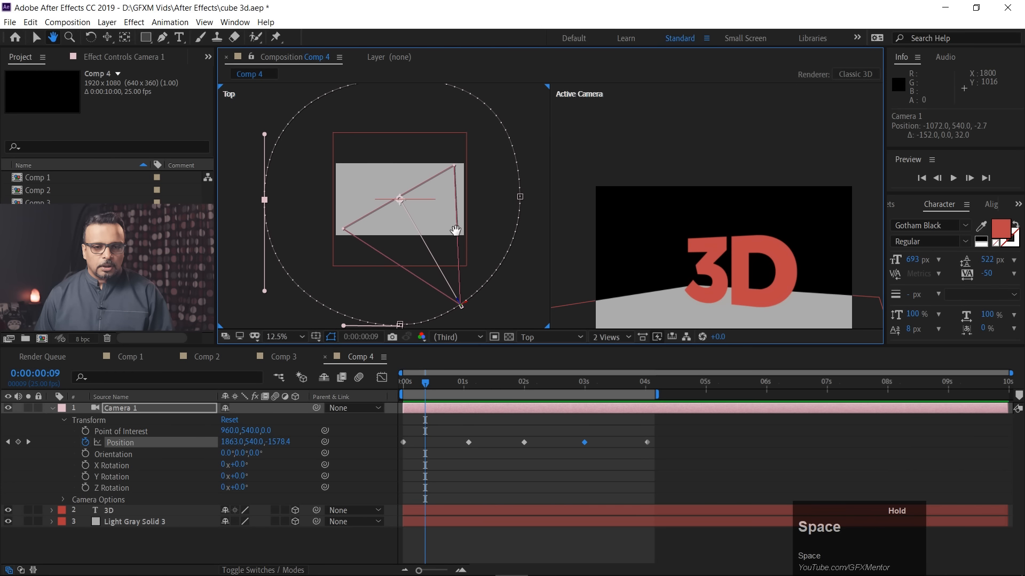
# Play back the rounded camera orbit from 0 seconds, keeping the whole frame visible in the Active Camera view
pyautogui.click(398, 390)
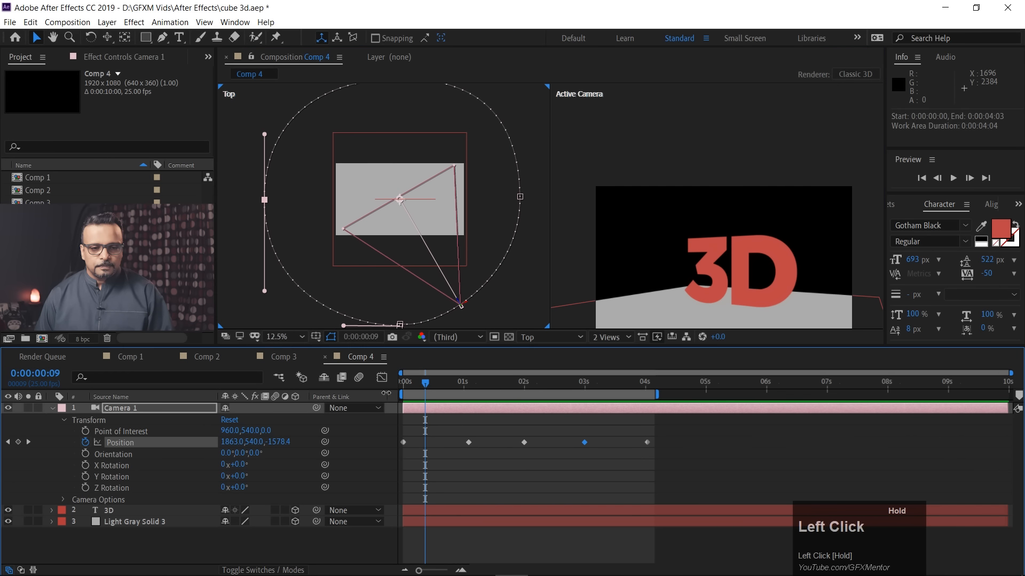
pyautogui.moveTo(416, 384); pyautogui.dragTo(403, 382)
pyautogui.press('space')
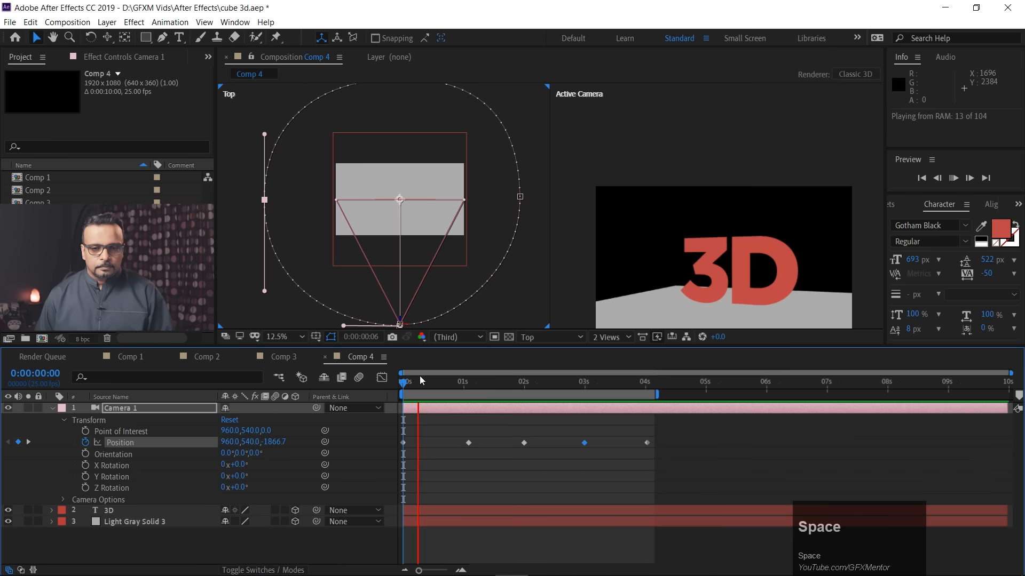
pyautogui.press('space')
pyautogui.moveTo(765, 278); pyautogui.dragTo(741, 230)
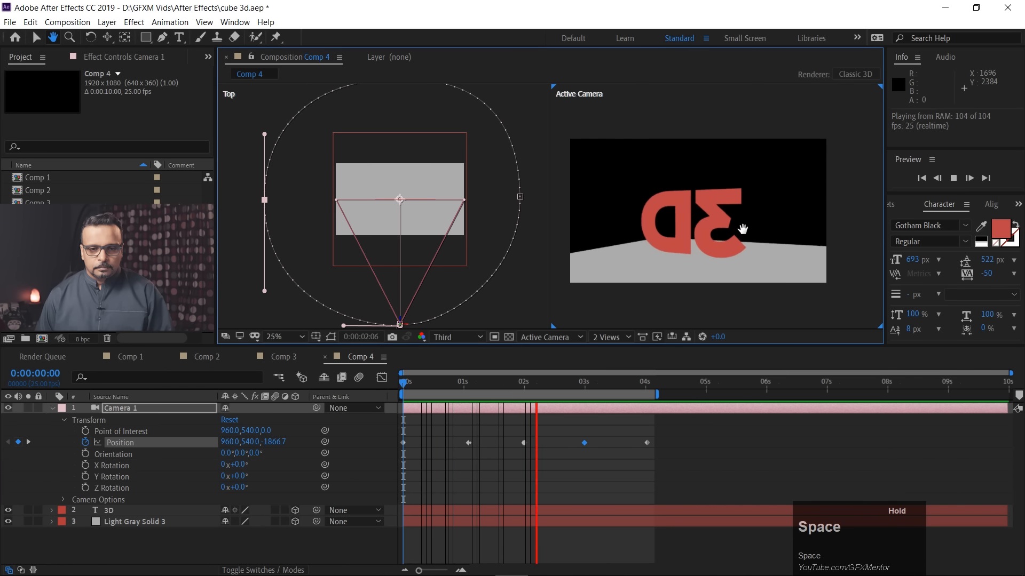